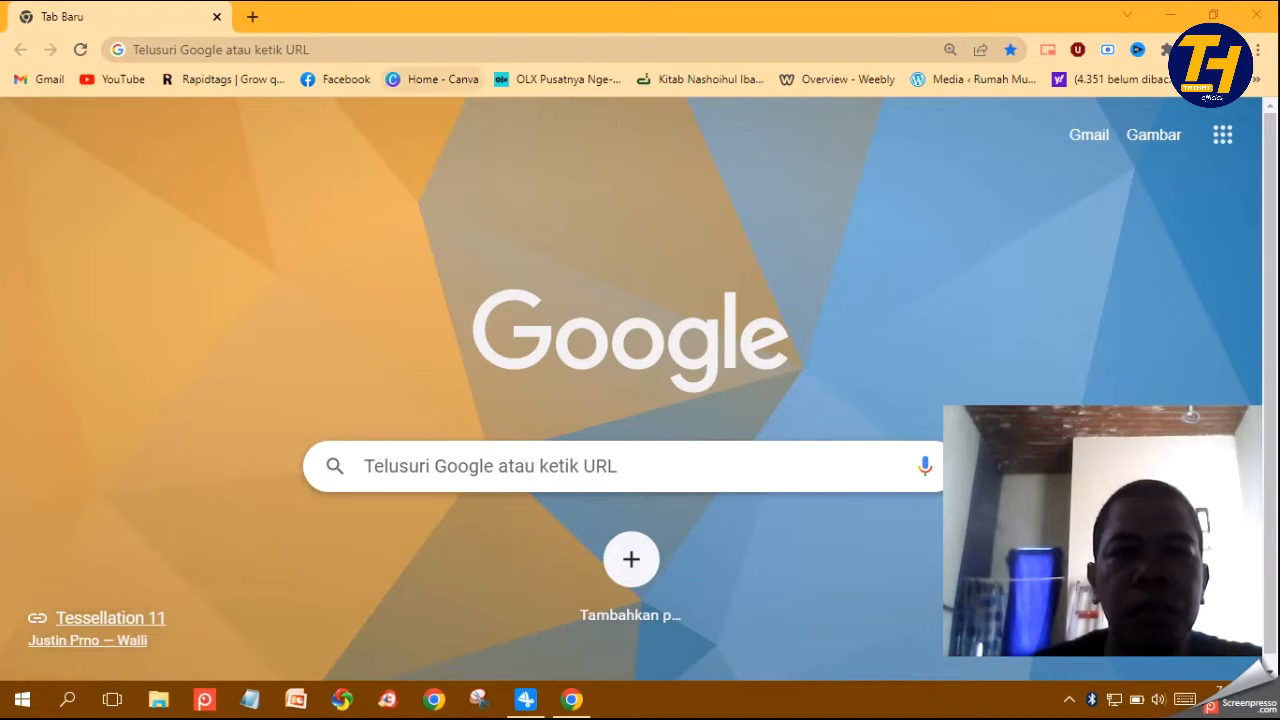
Open the Canva home page and search its templates for "thumbnail youtube"
{"action": "left_click", "coordinate": [433, 79]}
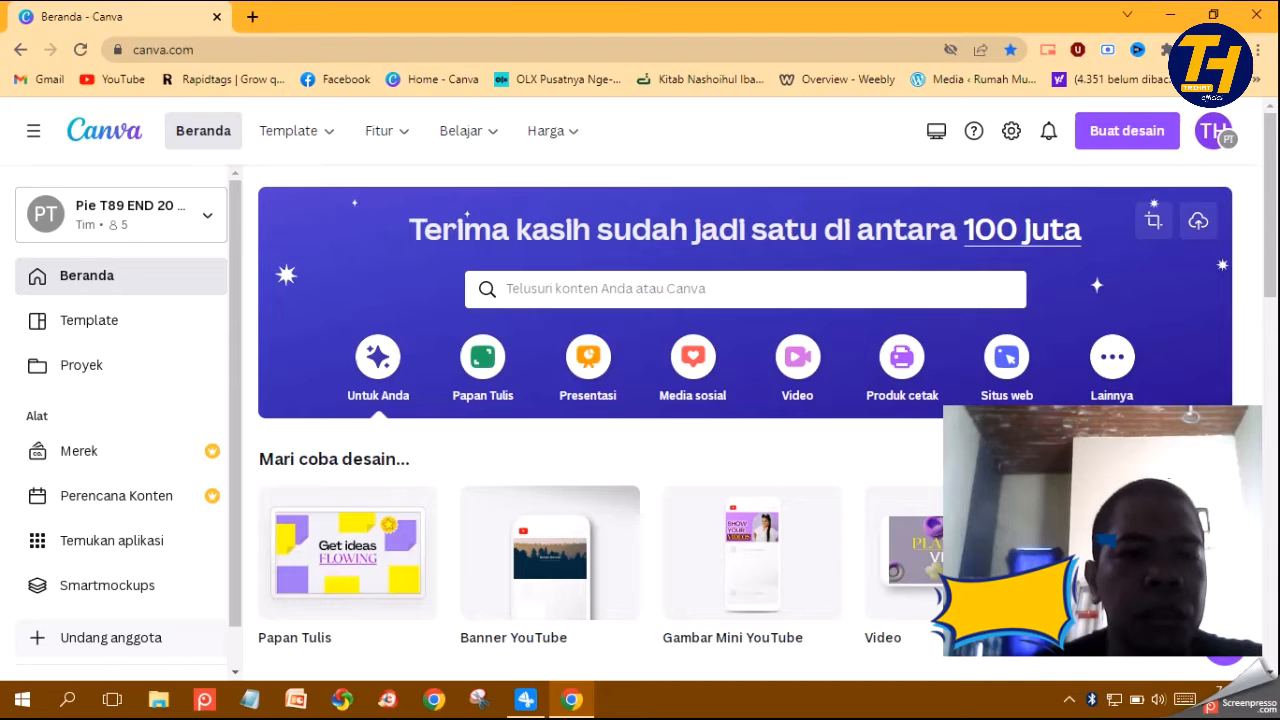
{"action": "scroll", "coordinate": [746, 400], "scroll_direction": "down", "scroll_amount": 1}
{"action": "scroll", "coordinate": [746, 400], "scroll_direction": "up", "scroll_amount": 1}
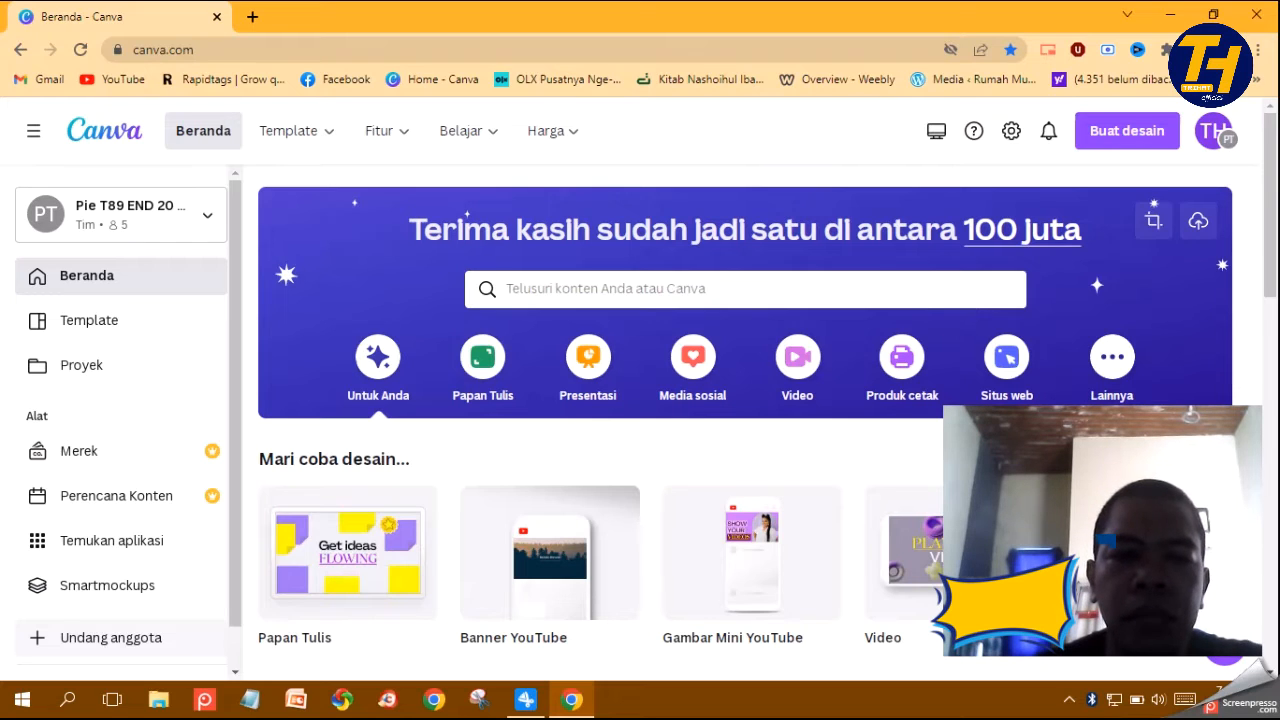
{"action": "left_click", "coordinate": [700, 288]}
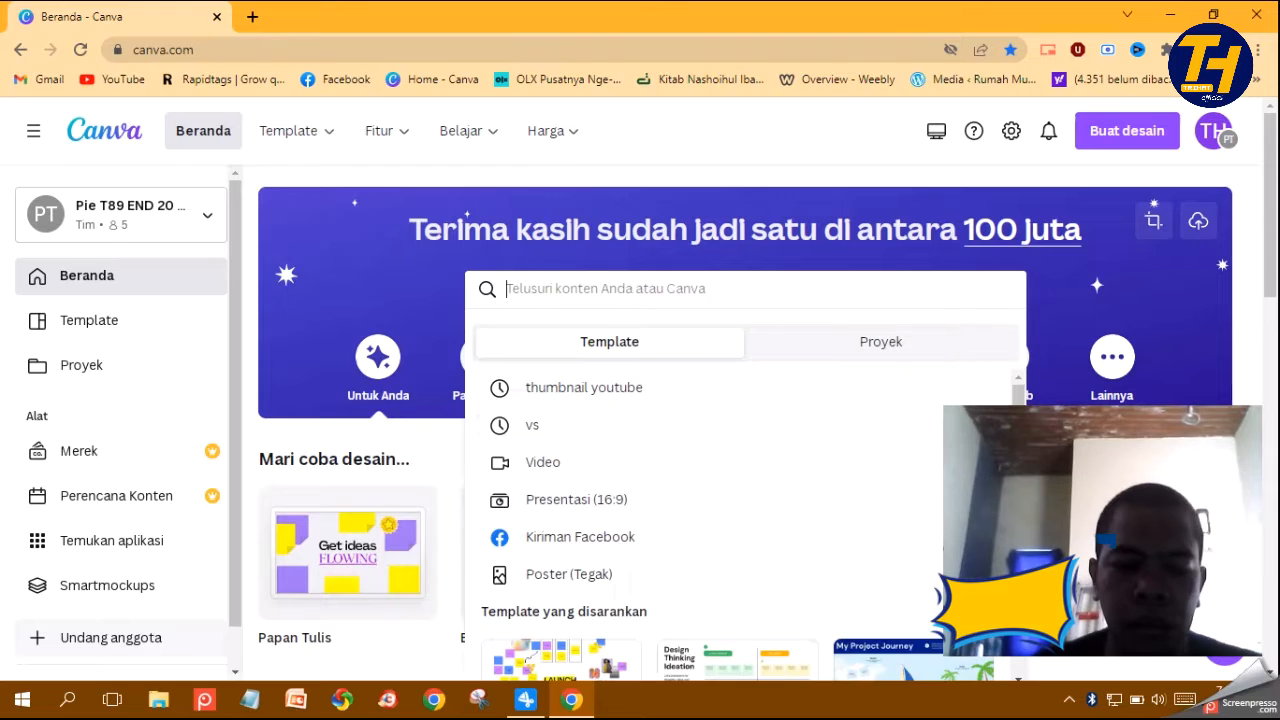
{"action": "type", "text": "th"}
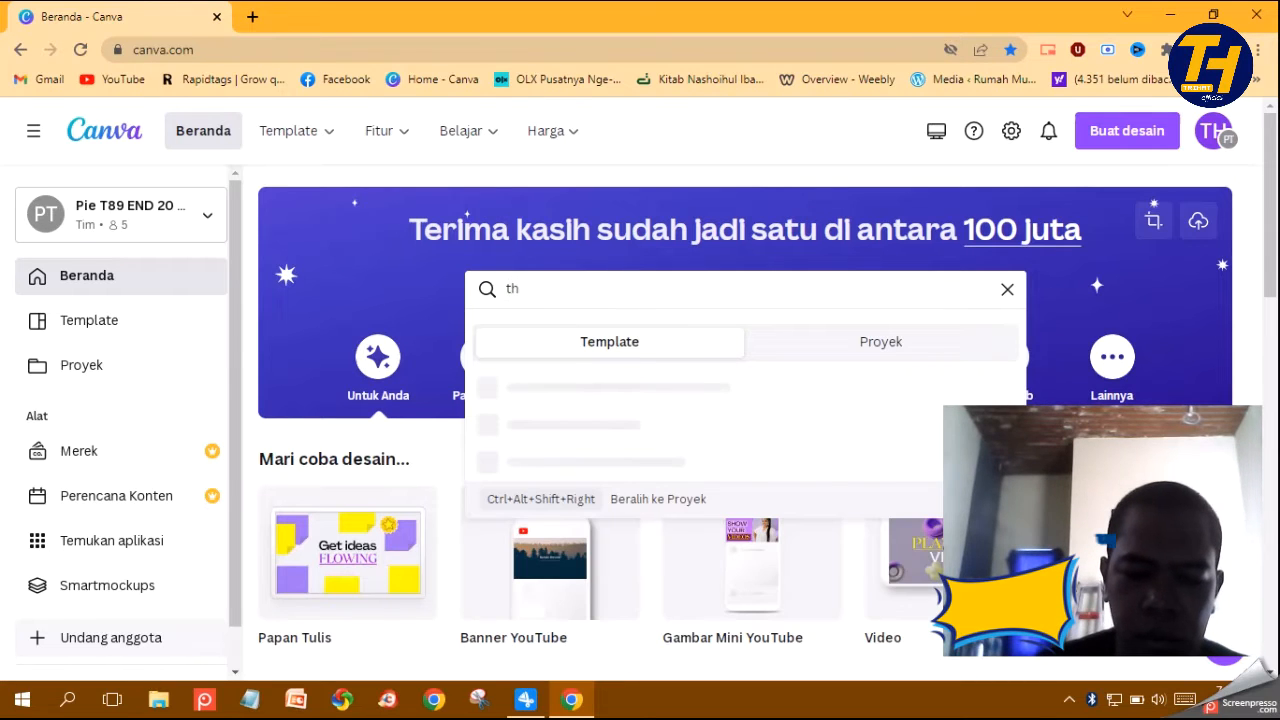
{"action": "type", "text": "umb"}
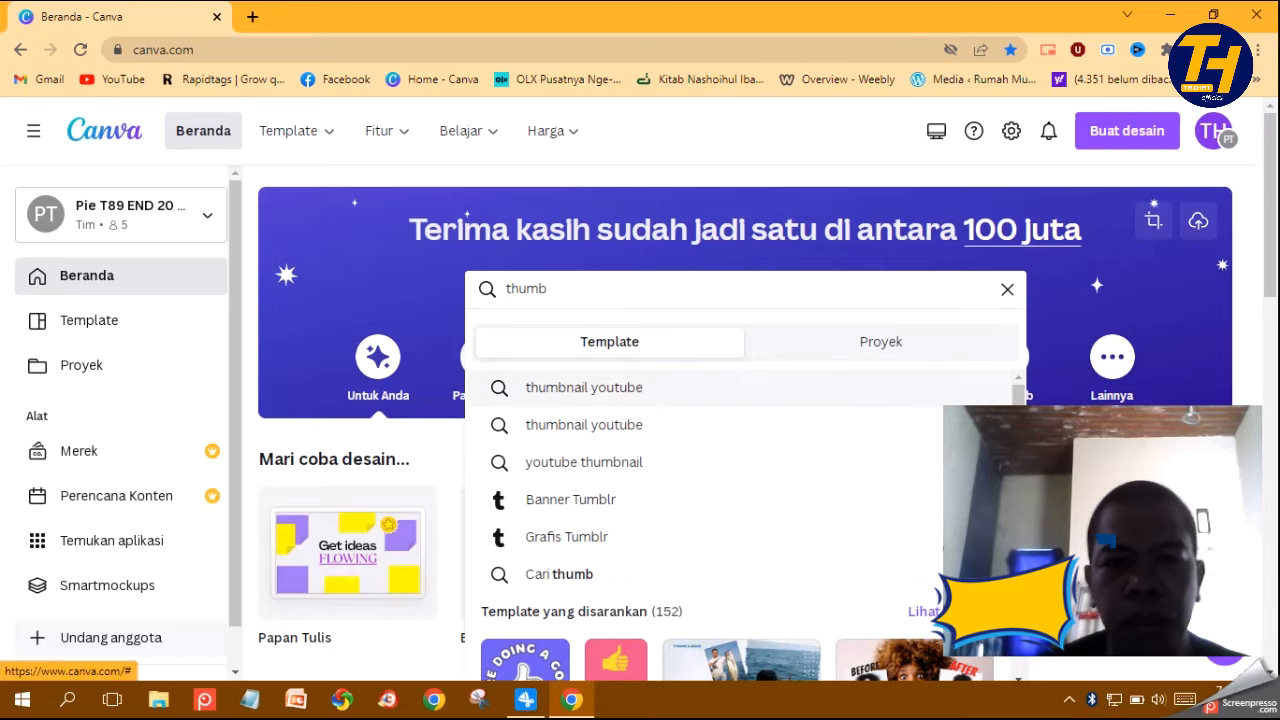
{"action": "left_click", "coordinate": [584, 387]}
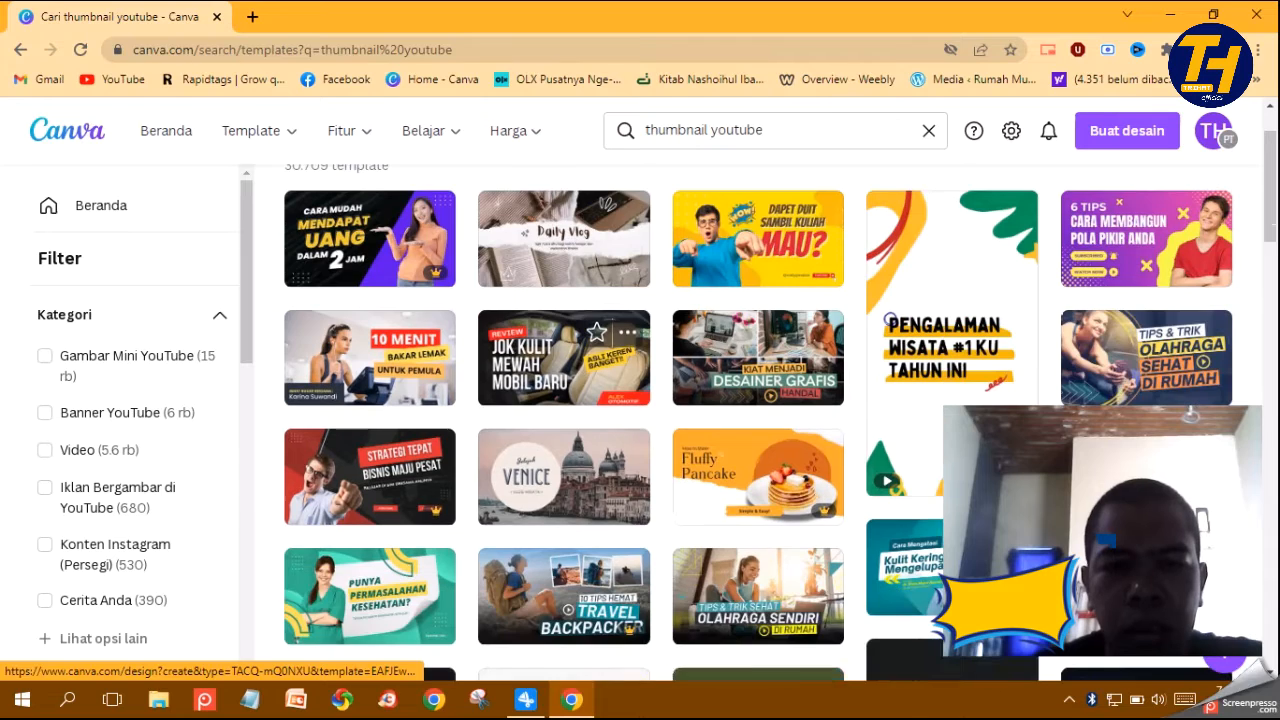
Browse the YouTube thumbnail template results to compare the available designs
{"action": "scroll", "coordinate": [600, 310], "scroll_direction": "down", "scroll_amount": 1}
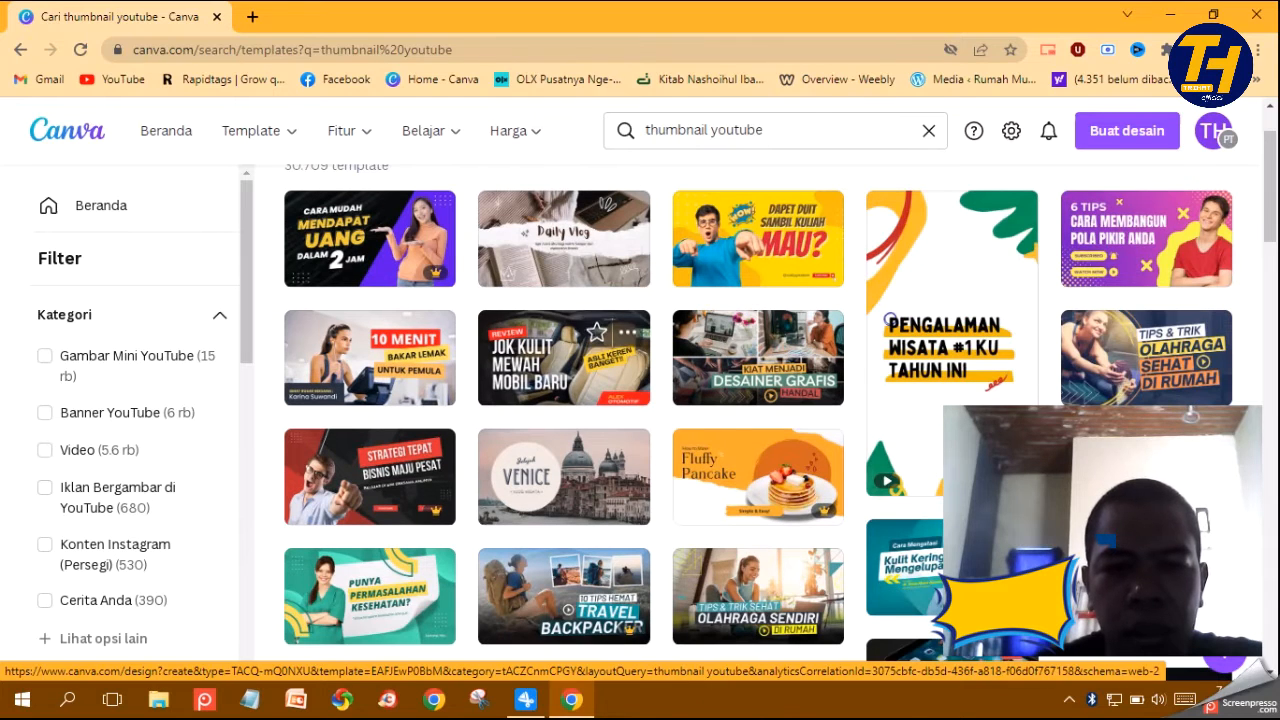
{"action": "scroll", "coordinate": [600, 345], "scroll_direction": "up", "scroll_amount": 1}
{"action": "scroll", "coordinate": [600, 345], "scroll_direction": "down", "scroll_amount": 2}
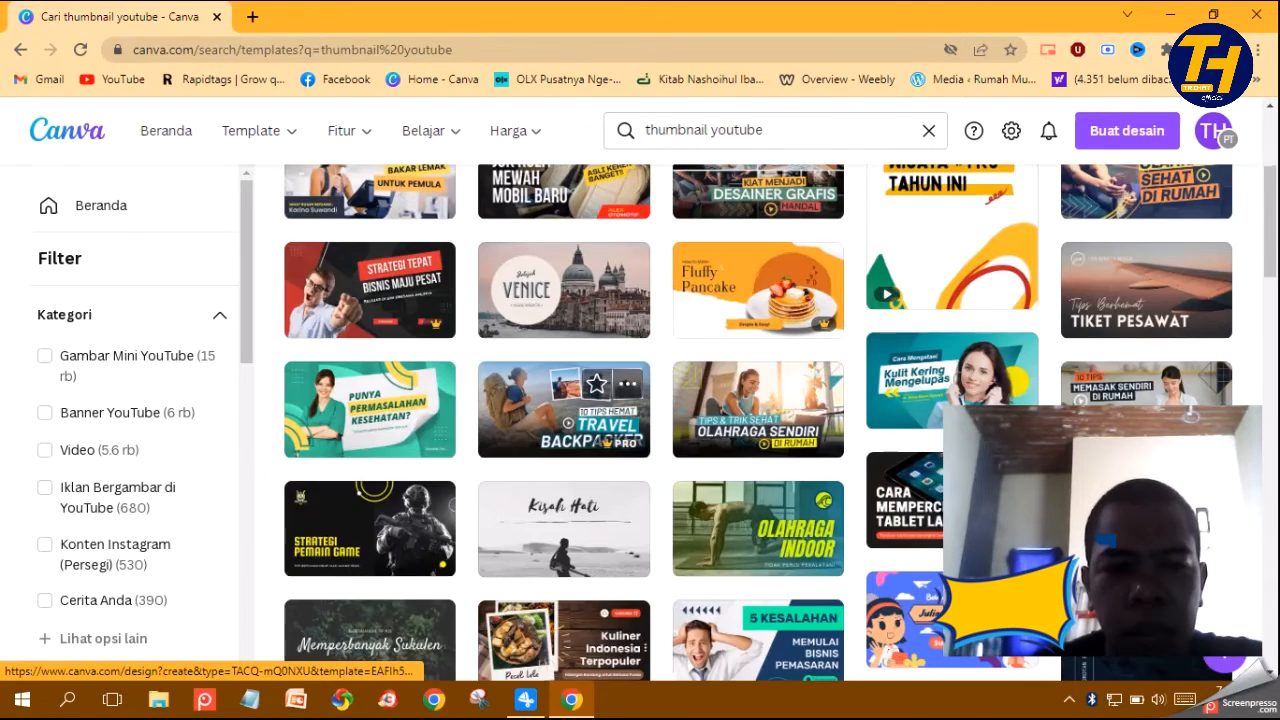
{"action": "scroll", "coordinate": [600, 400], "scroll_direction": "up", "scroll_amount": 3}
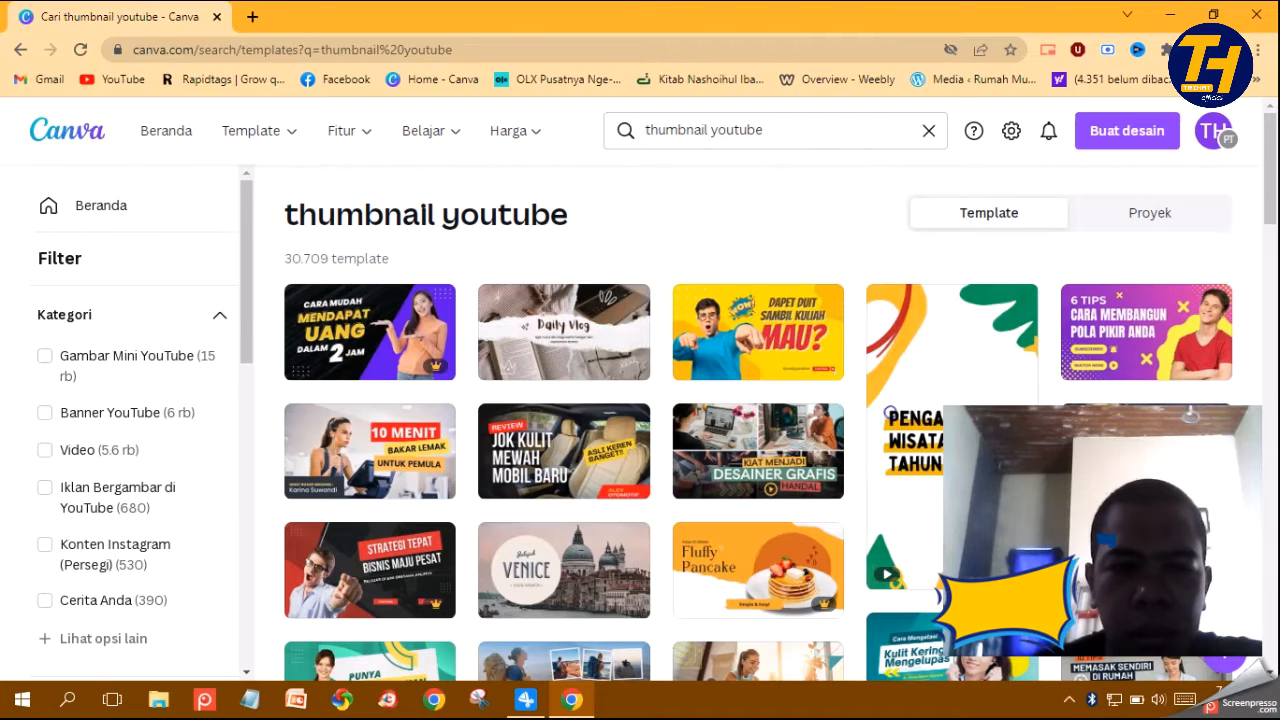
{"action": "scroll", "coordinate": [370, 240], "scroll_direction": "down", "scroll_amount": 1}
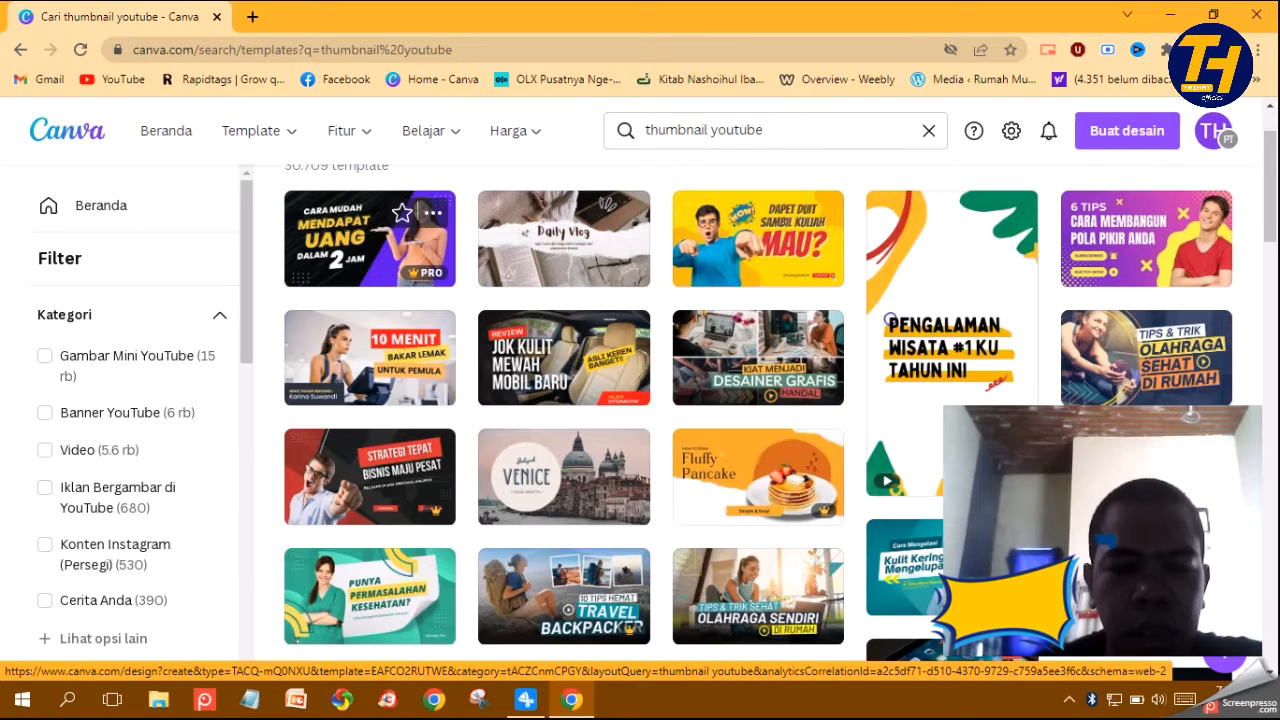
{"action": "scroll", "coordinate": [370, 285], "scroll_direction": "up", "scroll_amount": 1}
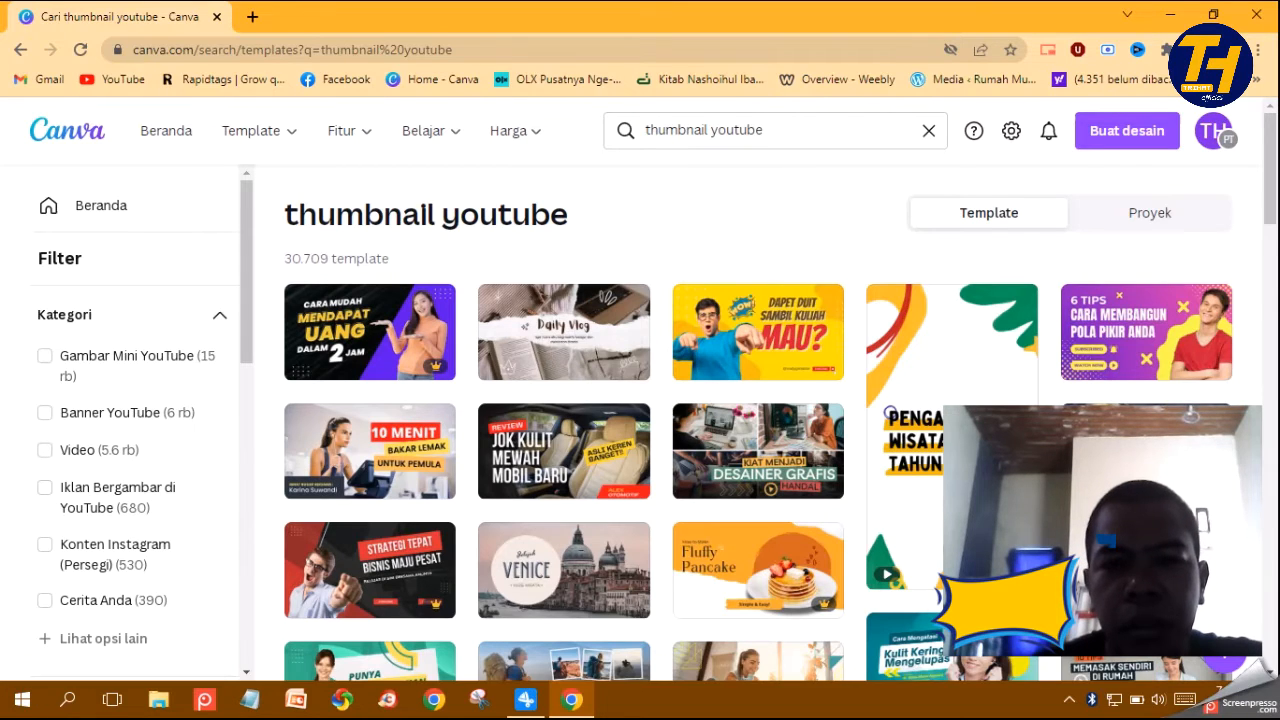
{"action": "scroll", "coordinate": [760, 420], "scroll_direction": "down", "scroll_amount": 1}
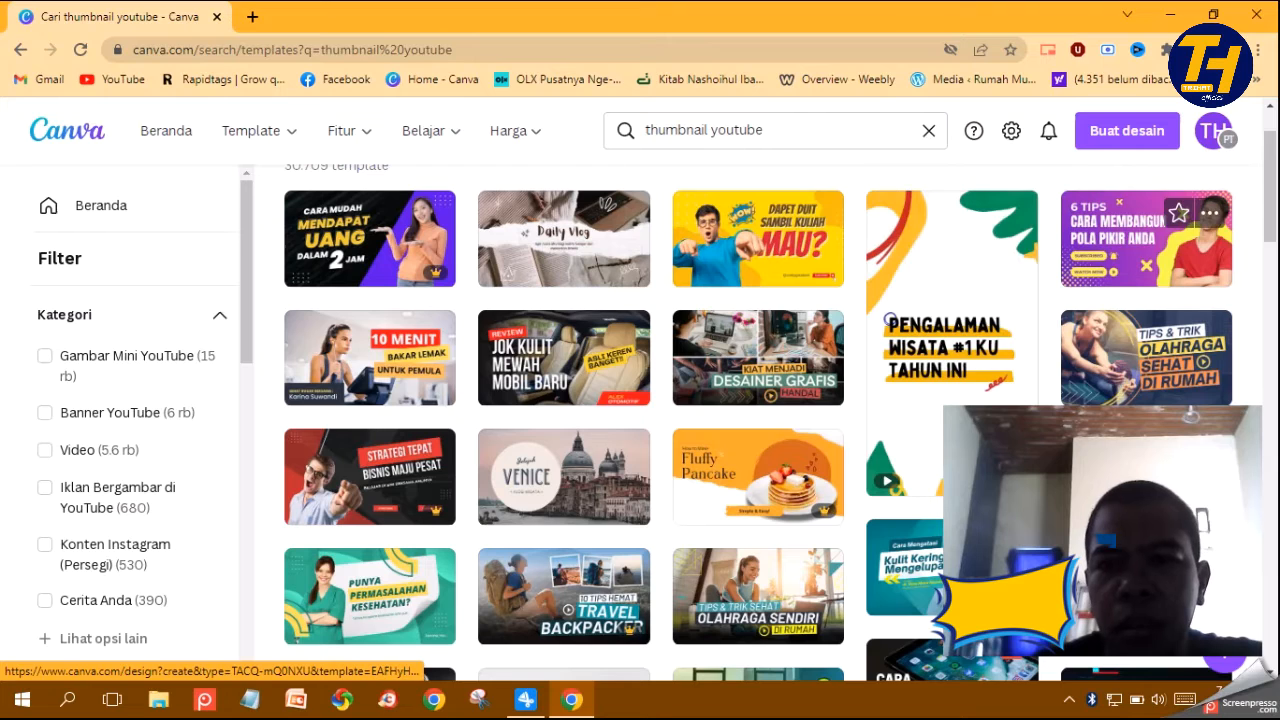
{"action": "scroll", "coordinate": [563, 274], "scroll_direction": "down", "scroll_amount": 7}
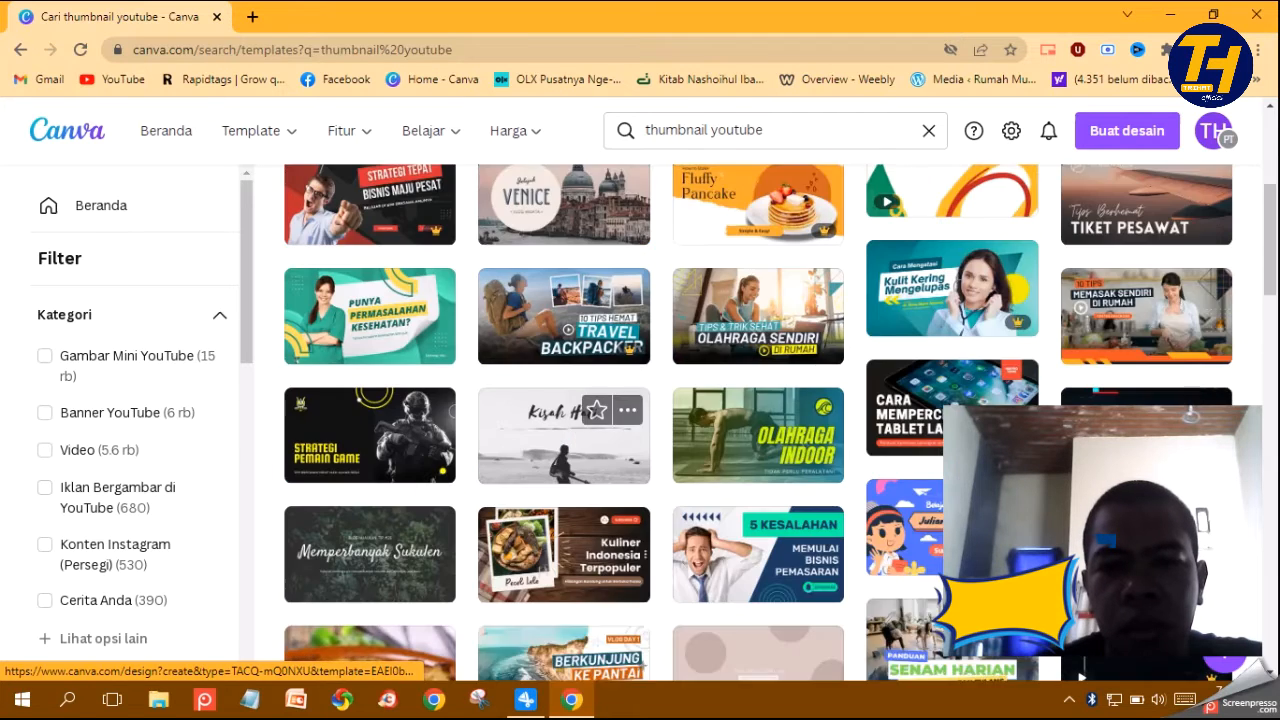
{"action": "scroll", "coordinate": [563, 274], "scroll_direction": "down", "scroll_amount": 2}
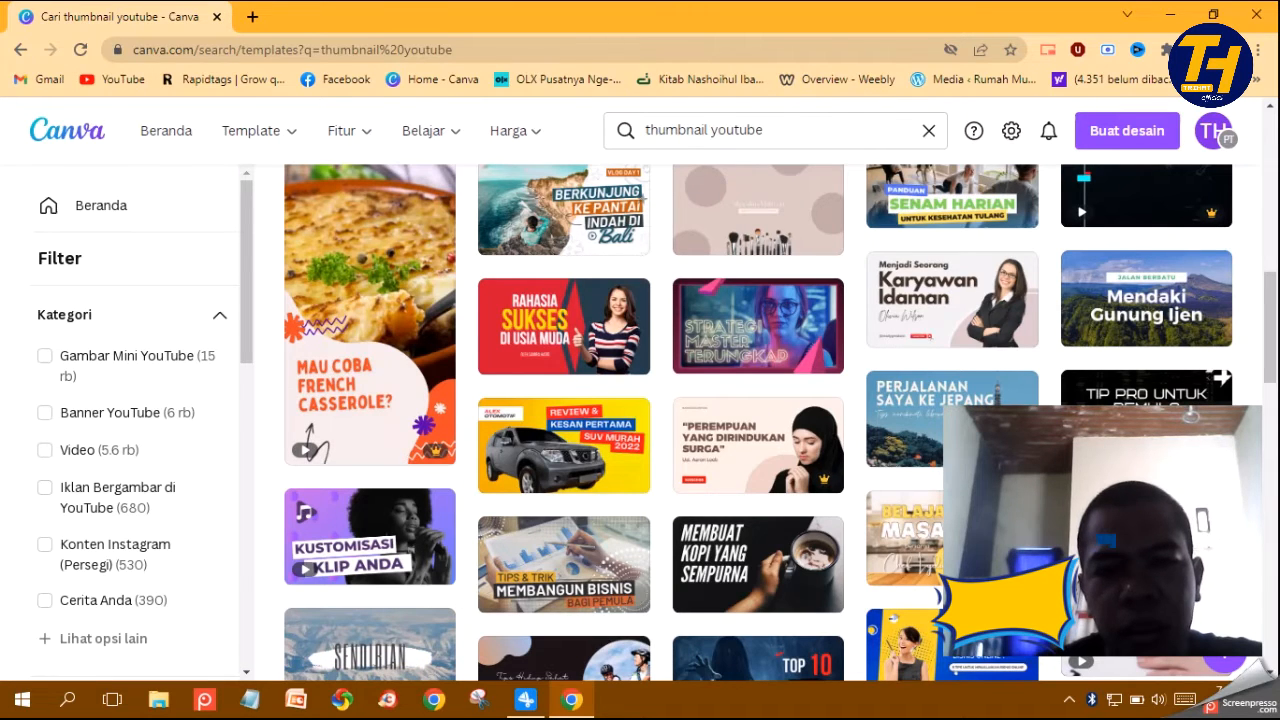
{"action": "scroll", "coordinate": [597, 327], "scroll_direction": "down", "scroll_amount": 1}
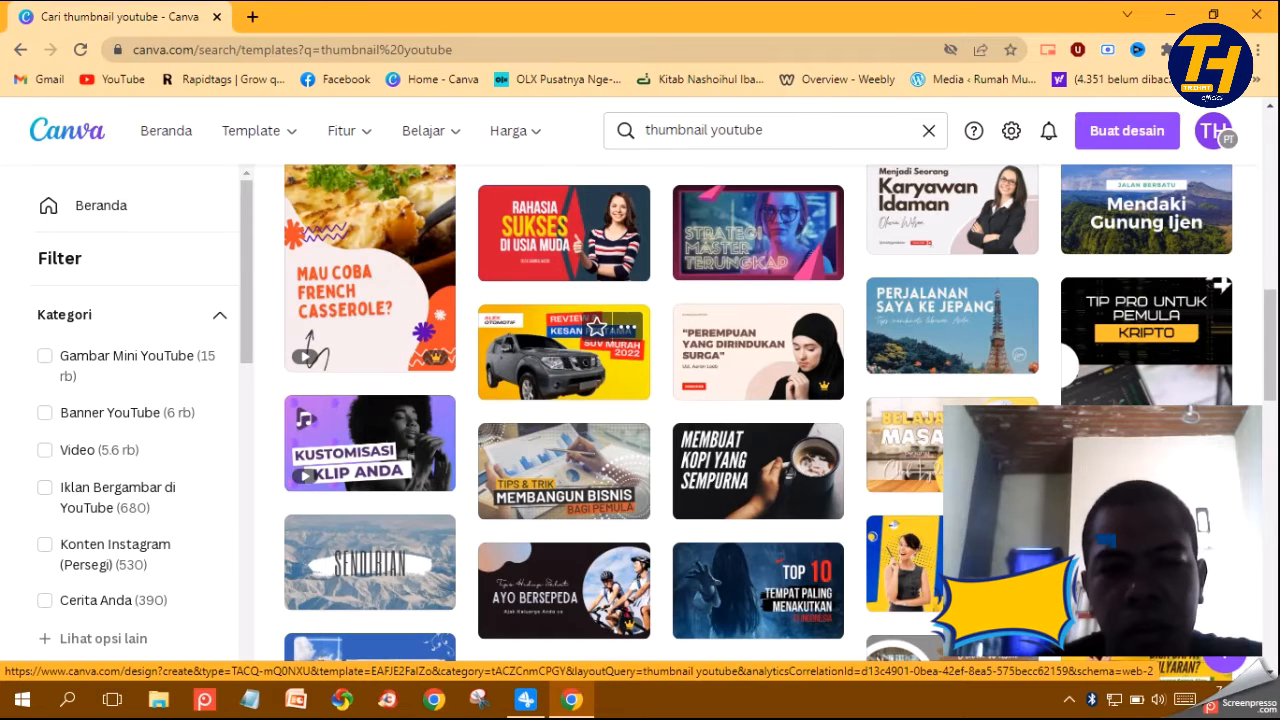
{"action": "scroll", "coordinate": [600, 385], "scroll_direction": "up", "scroll_amount": 2}
{"action": "scroll", "coordinate": [605, 392], "scroll_direction": "up", "scroll_amount": 1}
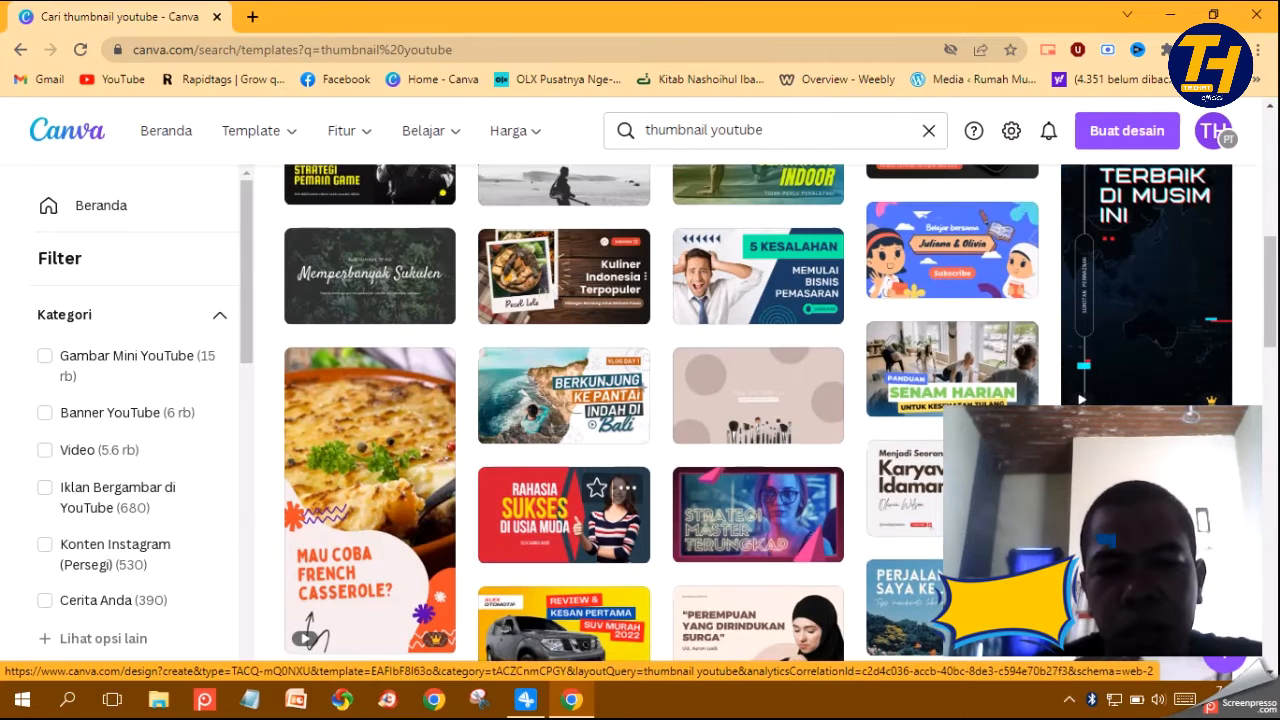
{"action": "scroll", "coordinate": [605, 392], "scroll_direction": "down", "scroll_amount": 1}
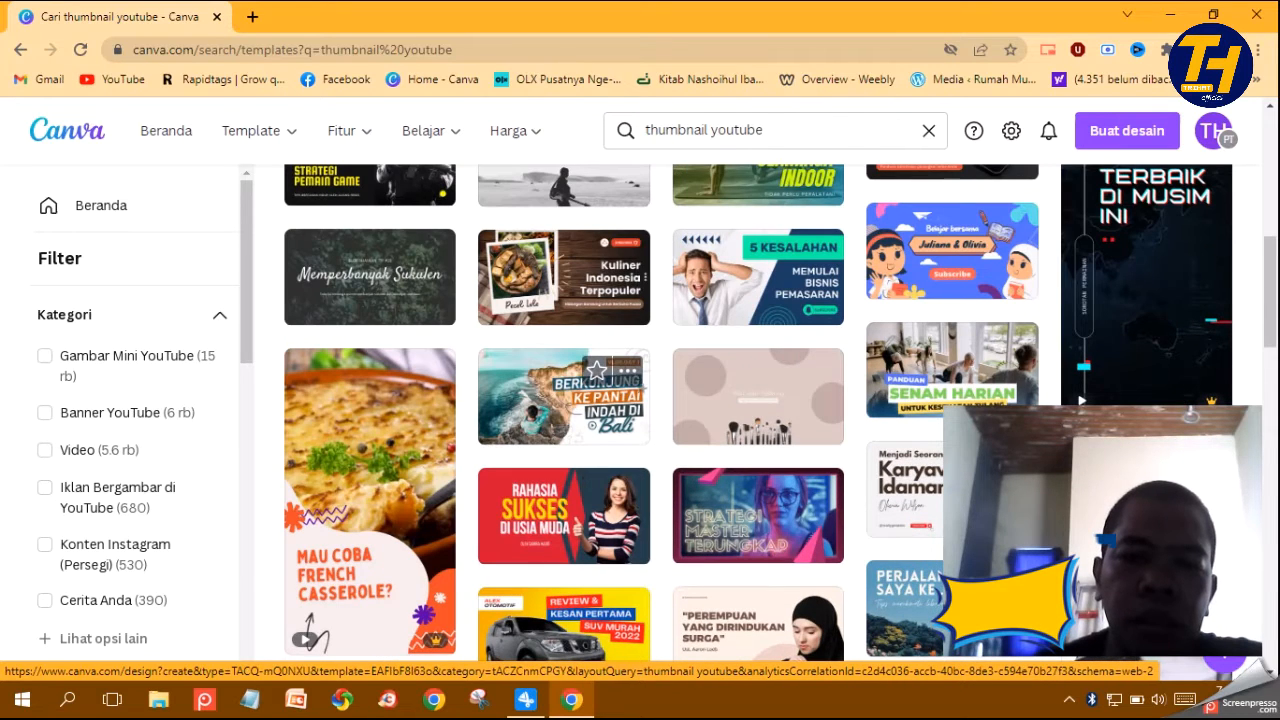
{"action": "scroll", "coordinate": [564, 420], "scroll_direction": "up", "scroll_amount": 5}
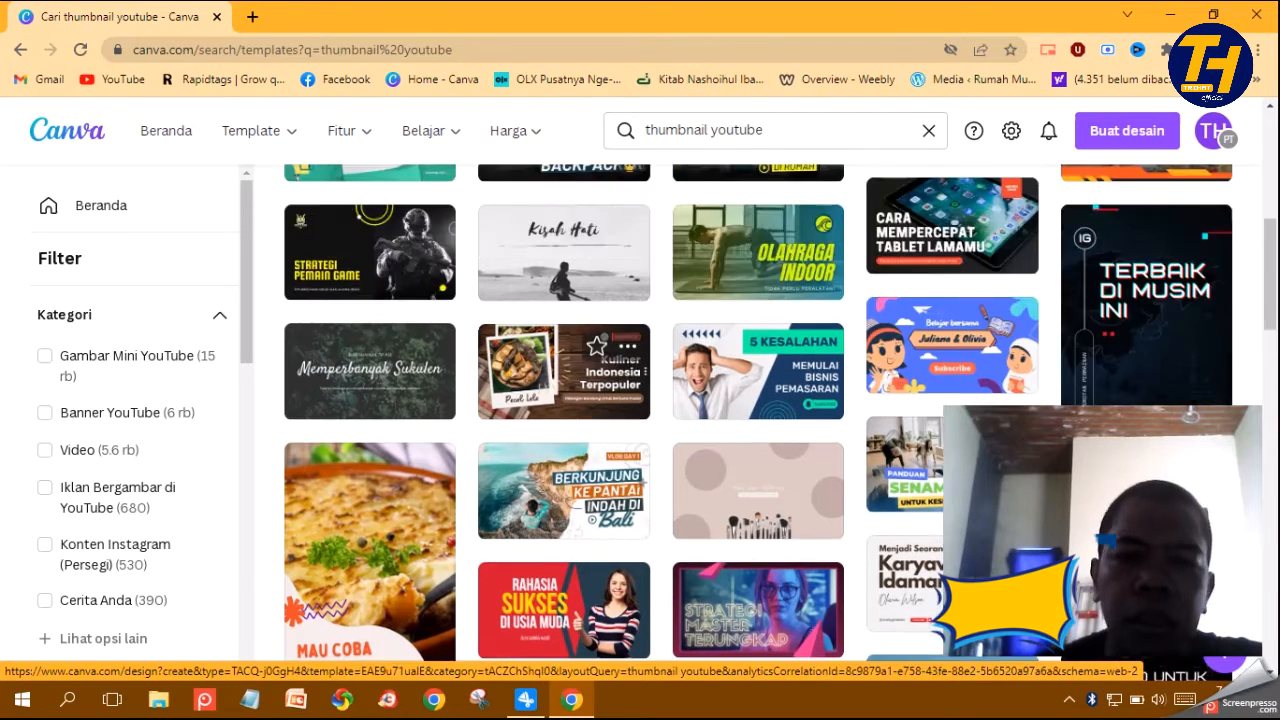
{"action": "scroll", "coordinate": [564, 480], "scroll_direction": "up", "scroll_amount": 2}
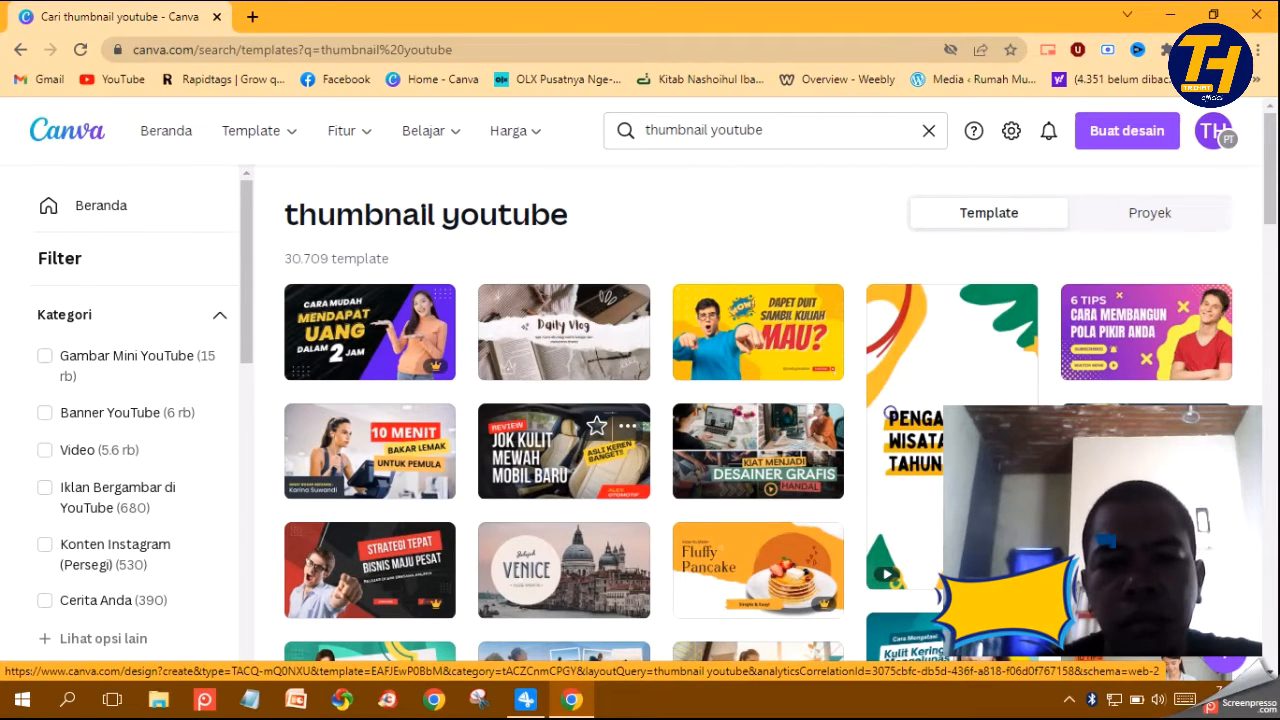
{"action": "scroll", "coordinate": [564, 450], "scroll_direction": "down", "scroll_amount": 6}
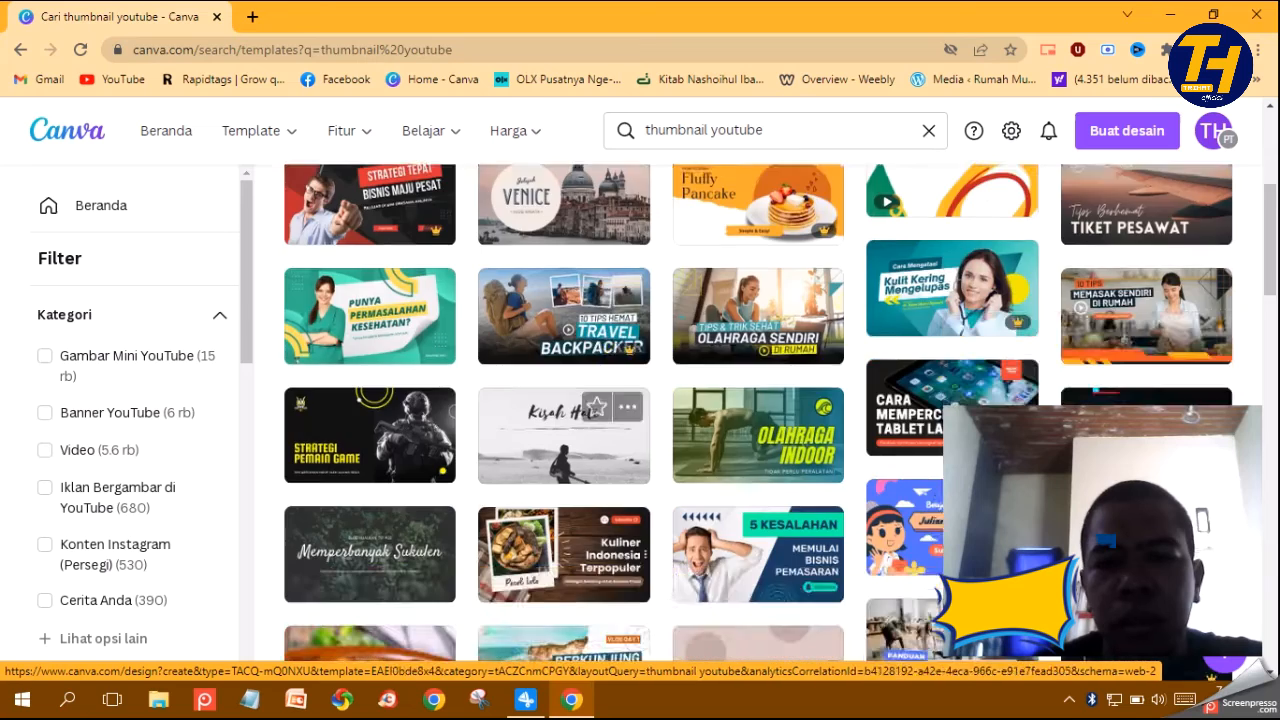
{"action": "scroll", "coordinate": [564, 450], "scroll_direction": "up", "scroll_amount": 6}
{"action": "scroll", "coordinate": [564, 450], "scroll_direction": "down", "scroll_amount": 1}
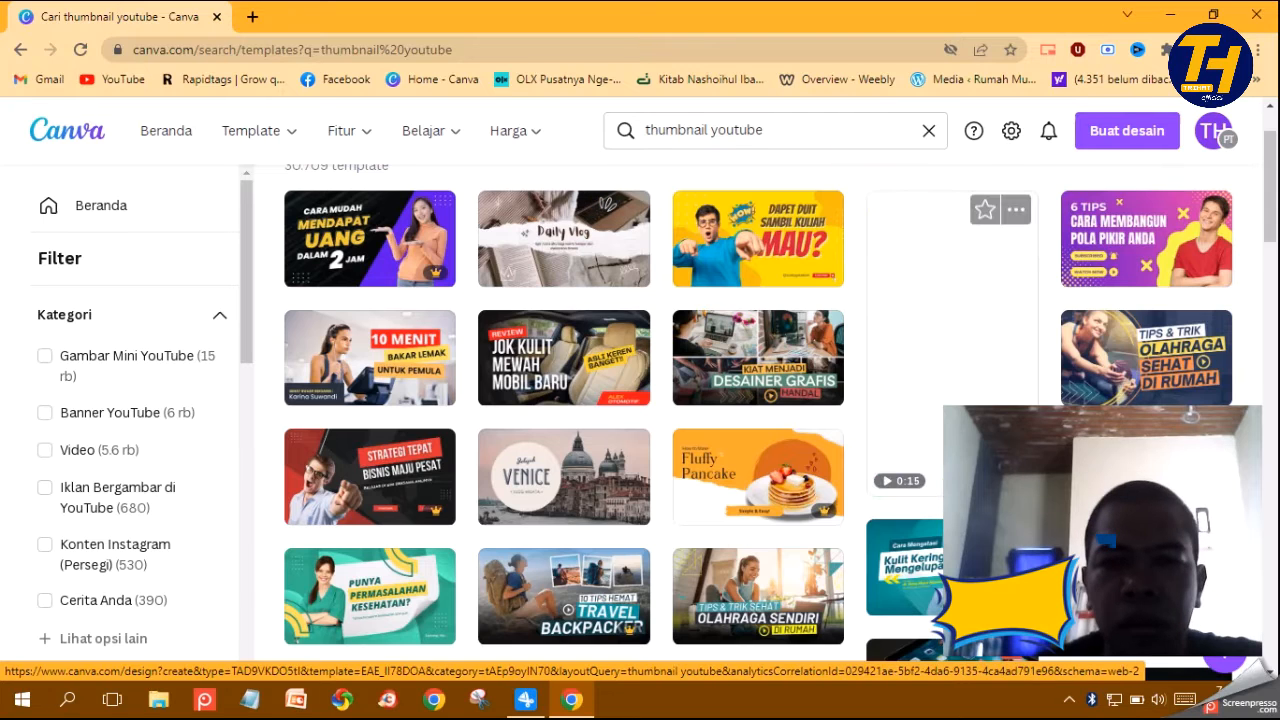
{"action": "scroll", "coordinate": [564, 400], "scroll_direction": "down", "scroll_amount": 1}
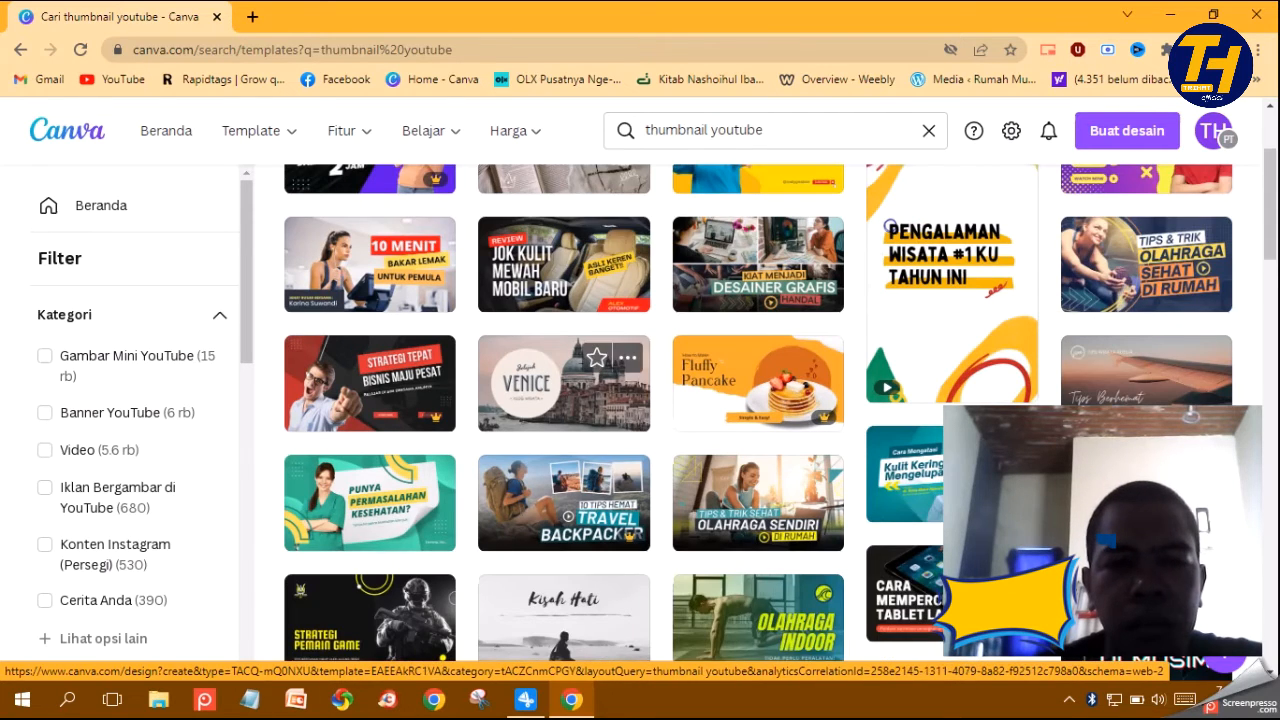
{"action": "scroll", "coordinate": [564, 400], "scroll_direction": "down", "scroll_amount": 3}
{"action": "scroll", "coordinate": [564, 400], "scroll_direction": "down", "scroll_amount": 1}
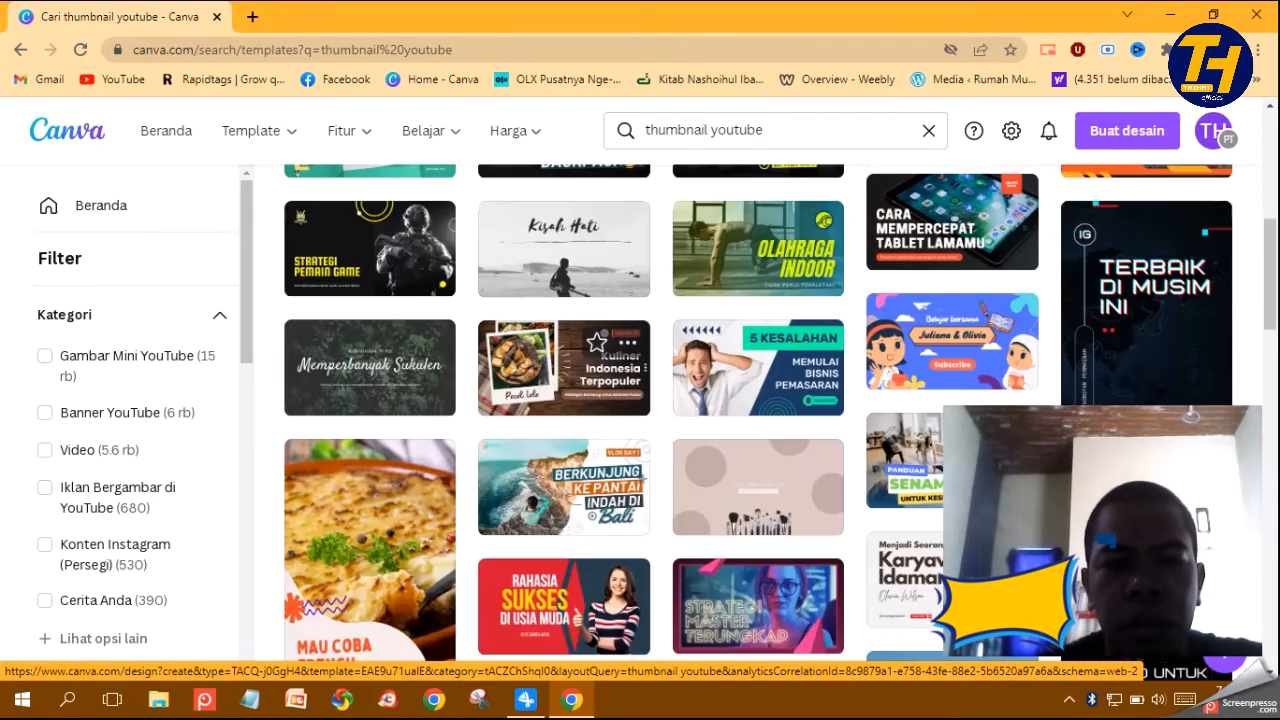
{"action": "scroll", "coordinate": [564, 400], "scroll_direction": "down", "scroll_amount": 4}
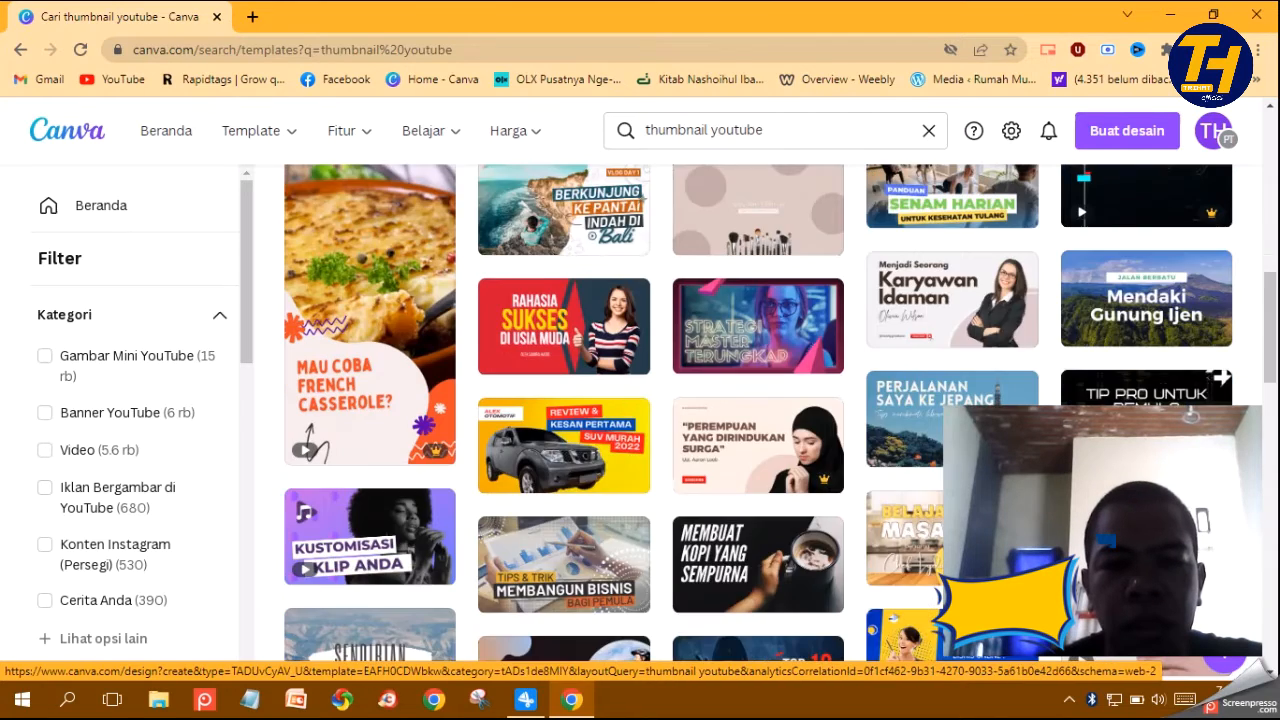
{"action": "scroll", "coordinate": [564, 400], "scroll_direction": "down", "scroll_amount": 1}
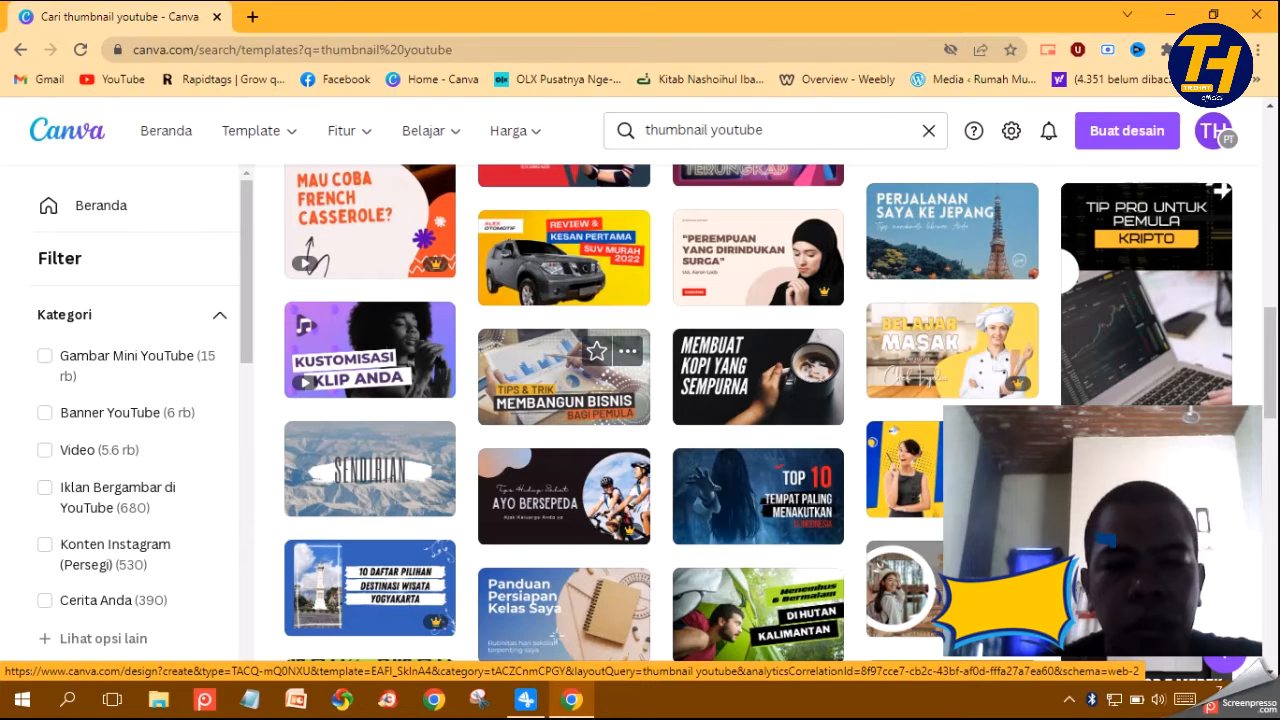
{"action": "scroll", "coordinate": [600, 370], "scroll_direction": "up", "scroll_amount": 1}
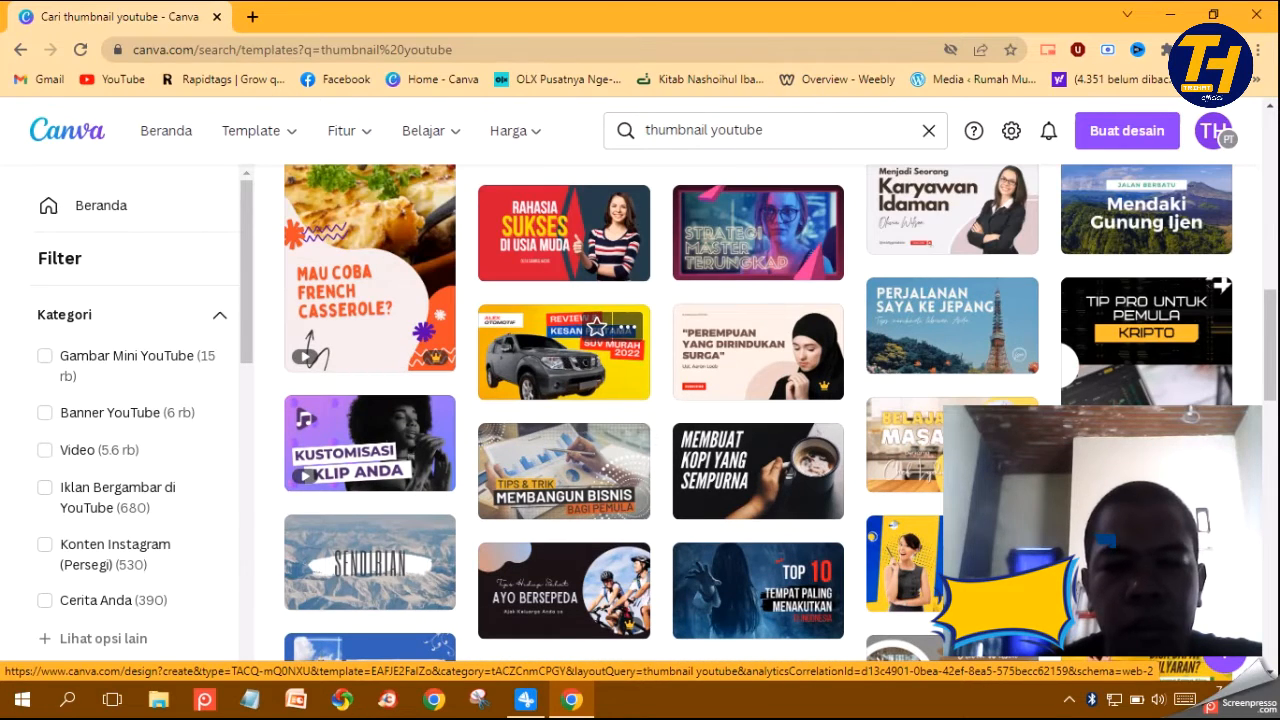
{"action": "scroll", "coordinate": [564, 396], "scroll_direction": "up", "scroll_amount": 6}
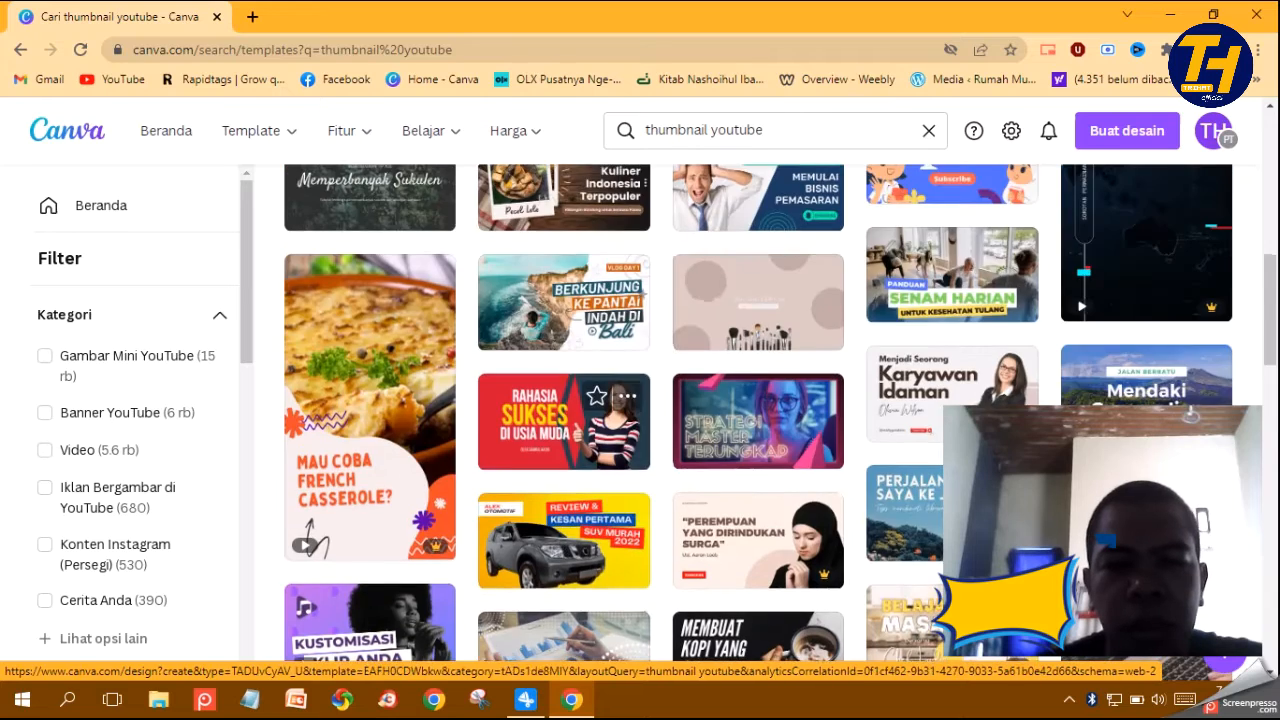
{"action": "scroll", "coordinate": [564, 400], "scroll_direction": "up", "scroll_amount": 3}
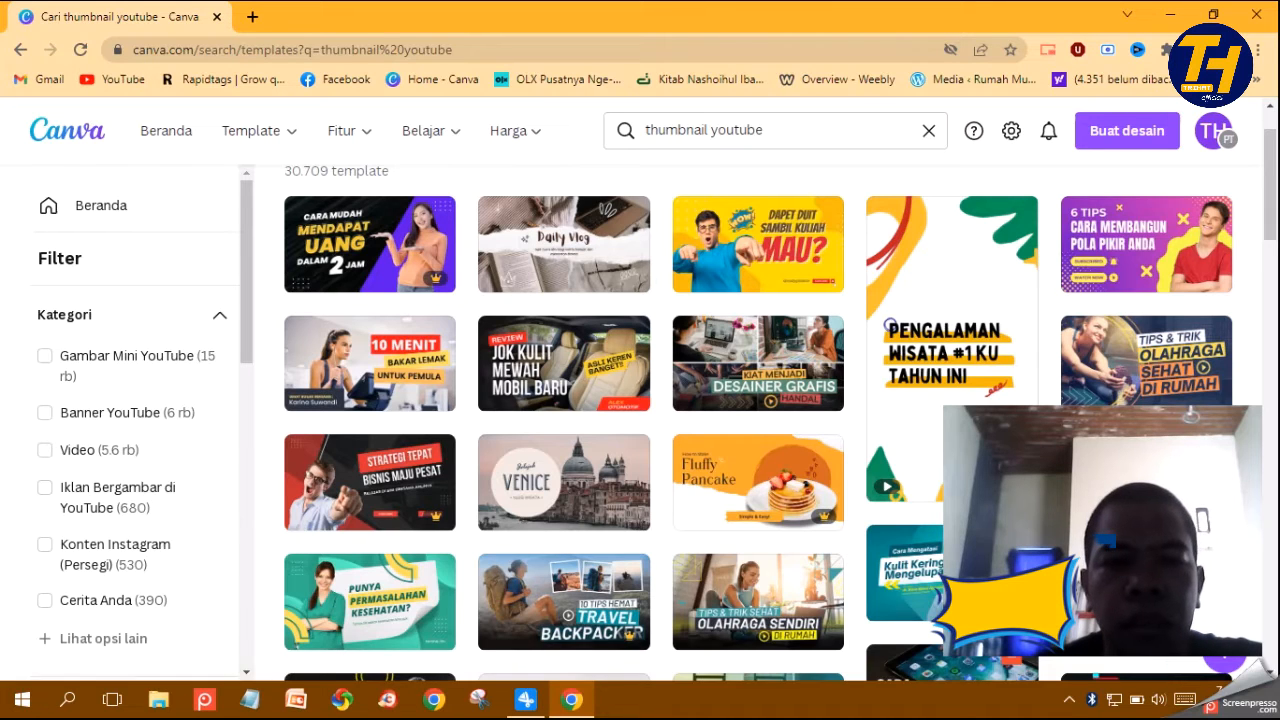
Open the red and blue "Rahasia Sukses di Usia Muda" thumbnail template for editing
{"action": "scroll", "coordinate": [564, 350], "scroll_direction": "down", "scroll_amount": 4}
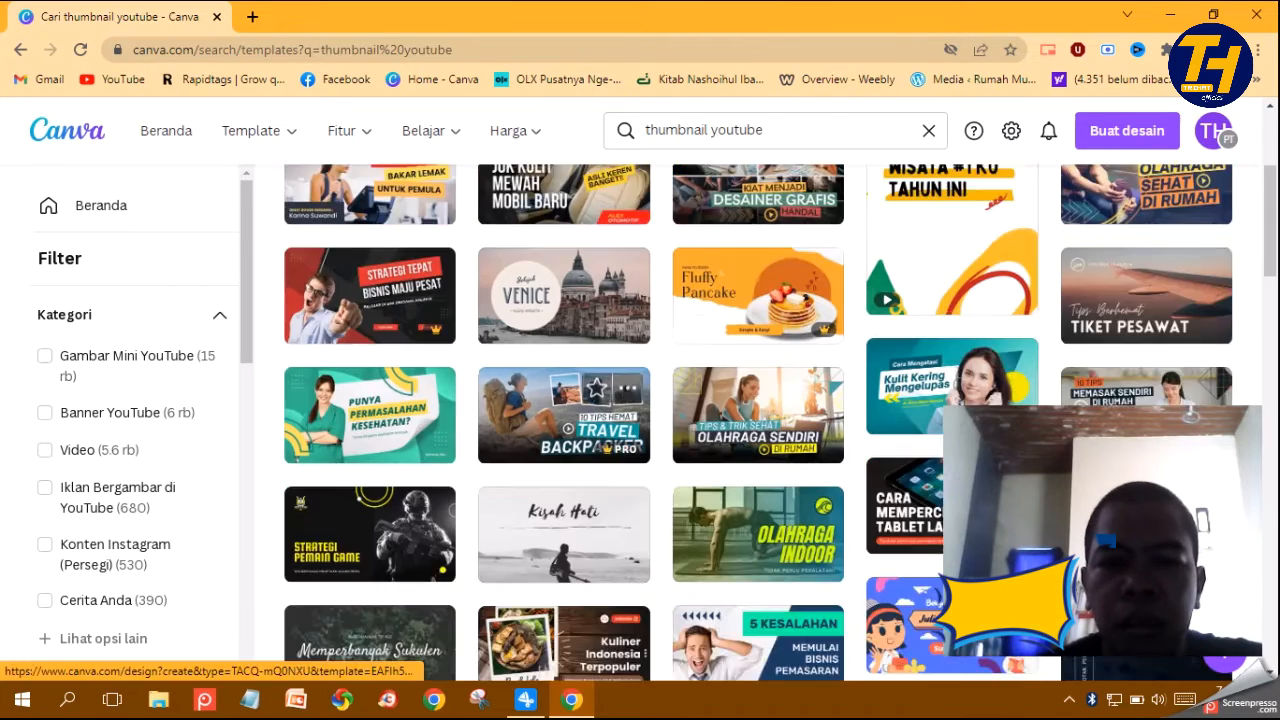
{"action": "scroll", "coordinate": [564, 350], "scroll_direction": "down", "scroll_amount": 1}
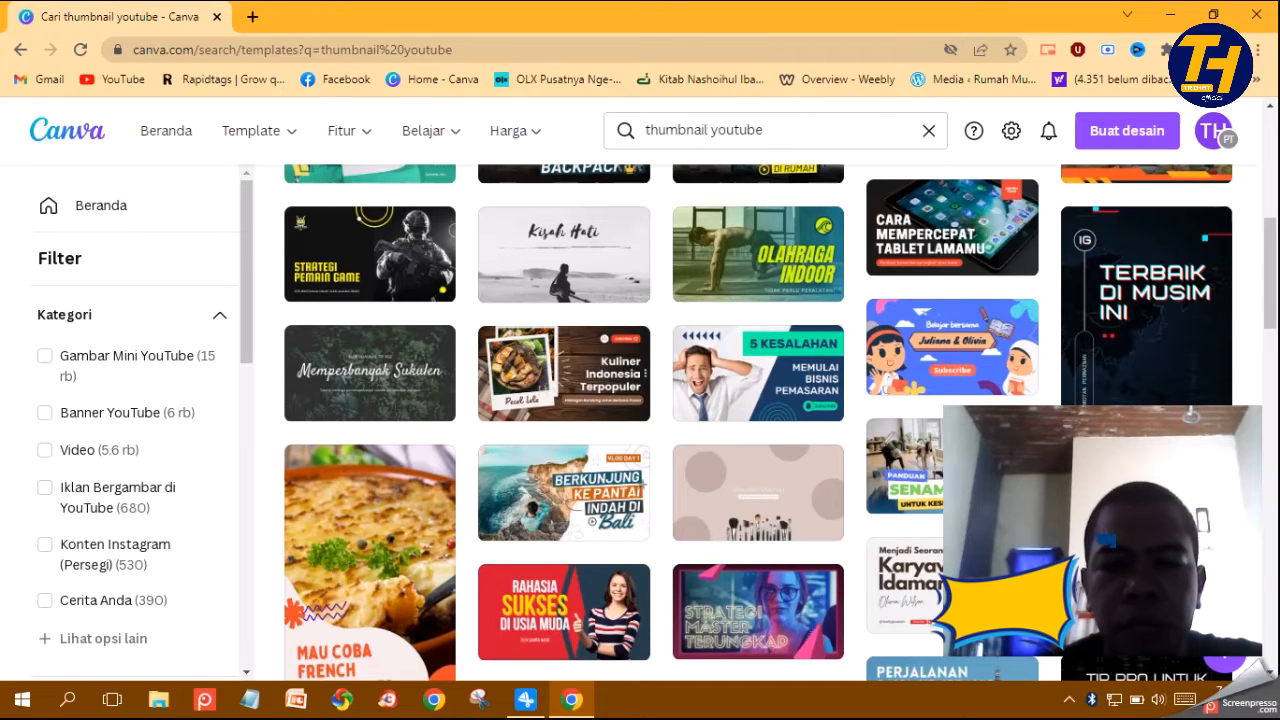
{"action": "scroll", "coordinate": [564, 350], "scroll_direction": "down", "scroll_amount": 2}
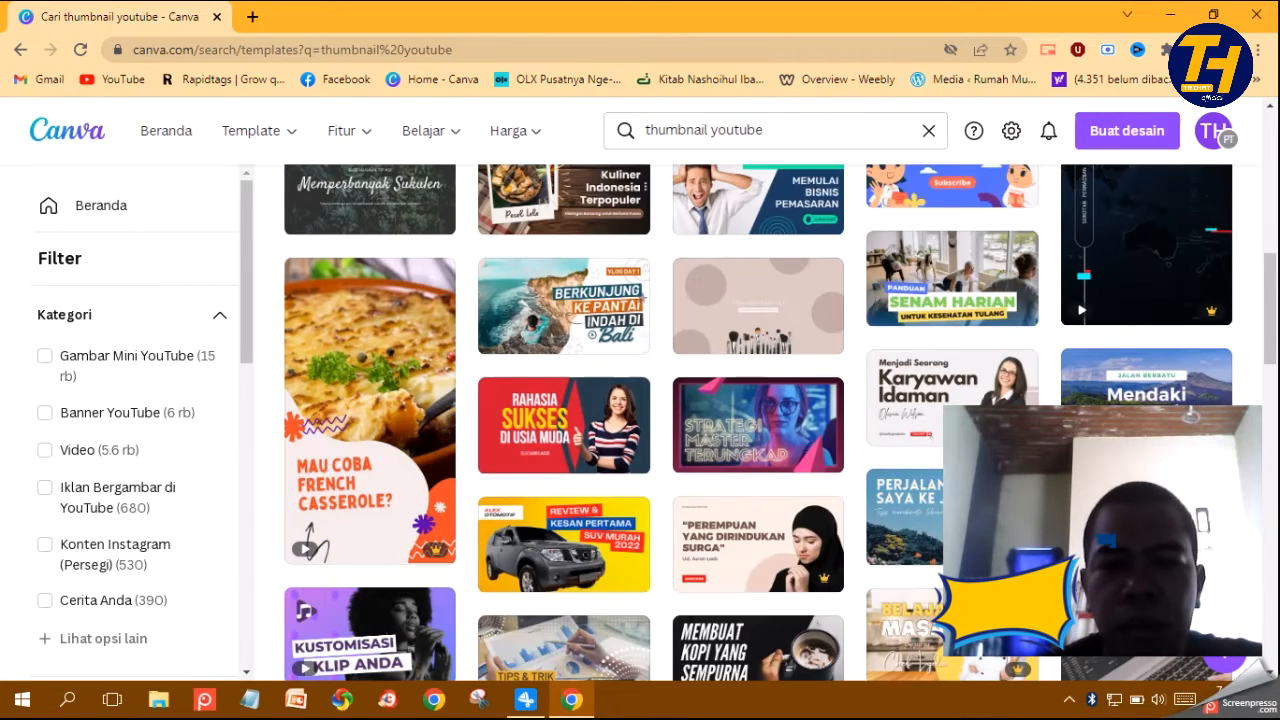
{"action": "scroll", "coordinate": [564, 350], "scroll_direction": "down", "scroll_amount": 1}
{"action": "left_click", "coordinate": [610, 330]}
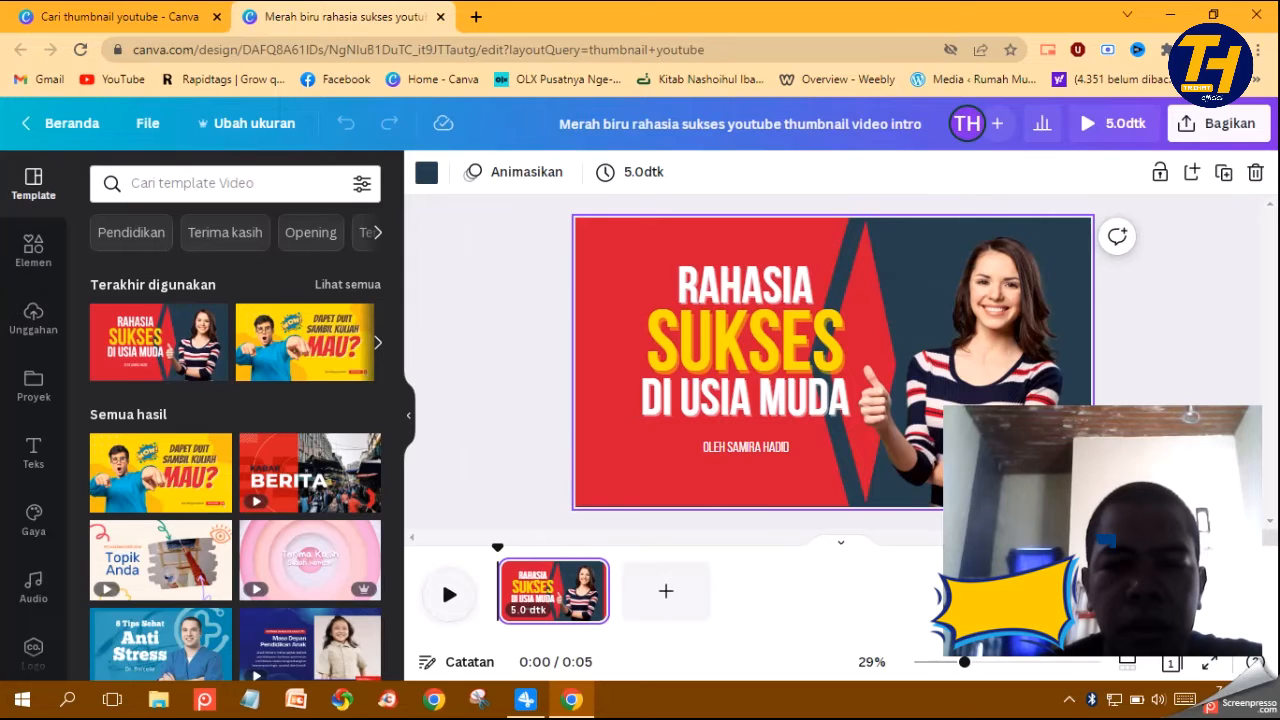
Play the opened thumbnail design's timeline as a preview and pause it
{"action": "left_click", "coordinate": [449, 594]}
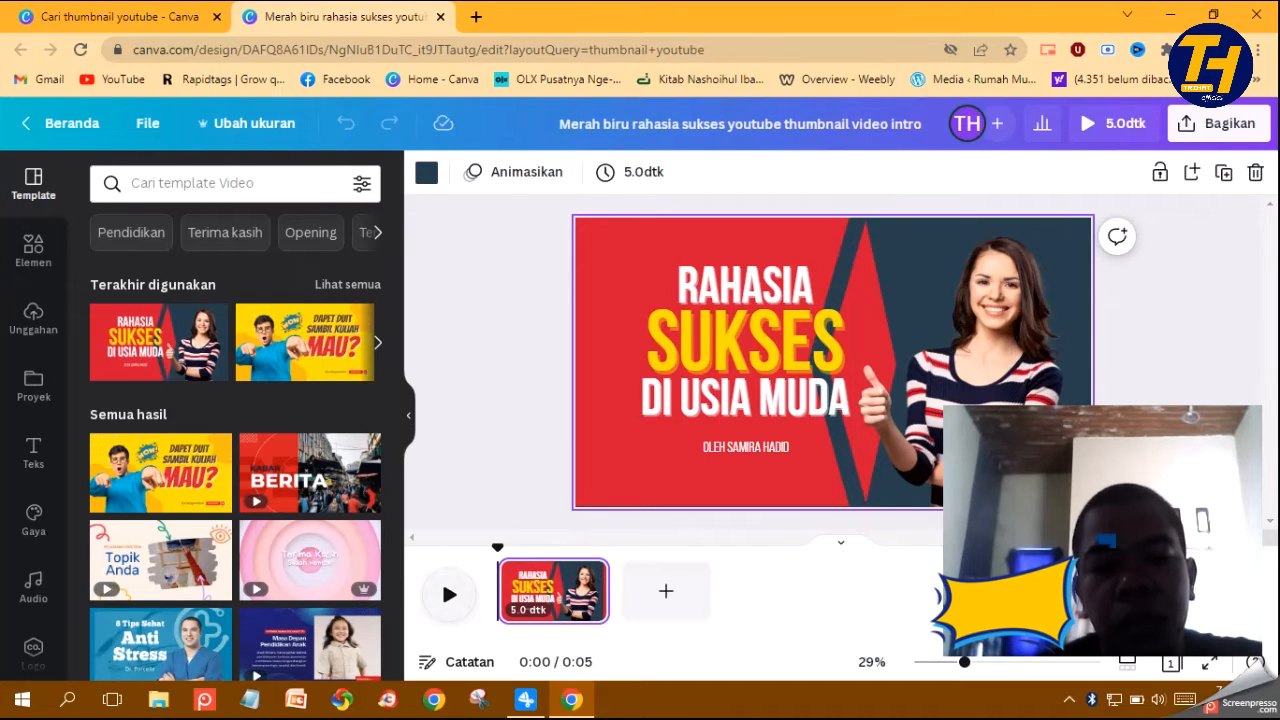
{"action": "key", "text": "space"}
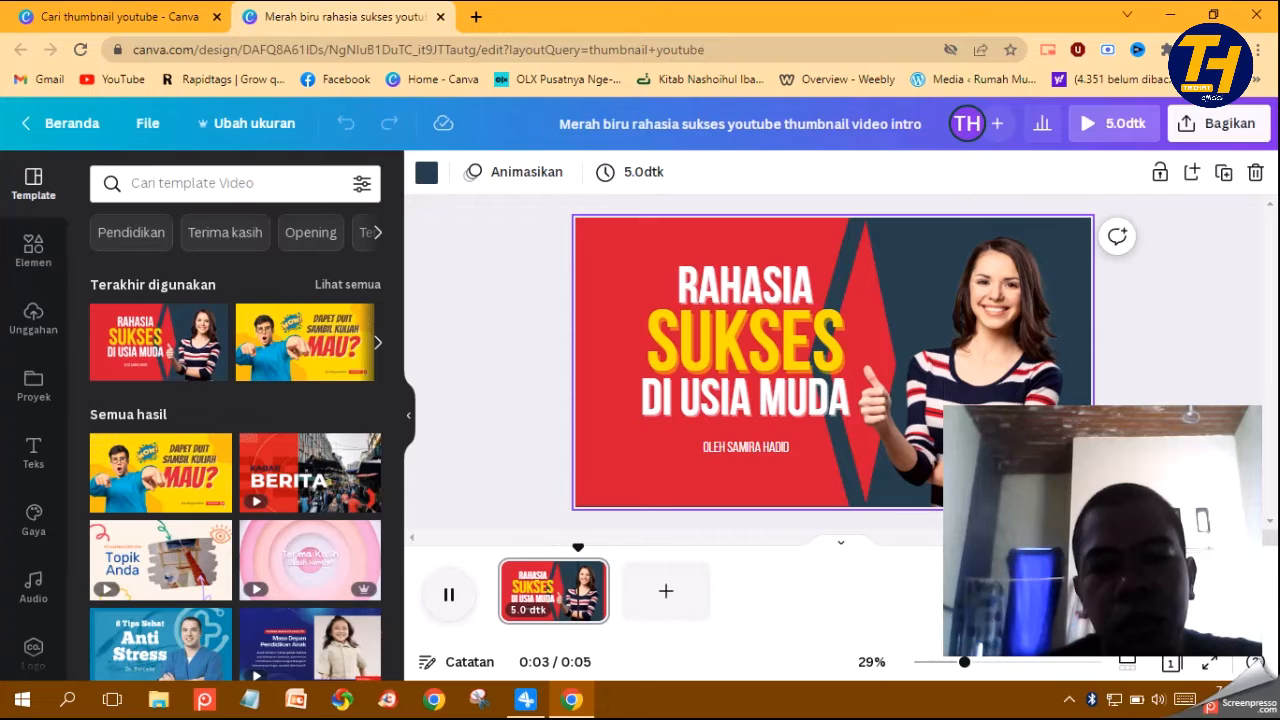
{"action": "key", "text": "space"}
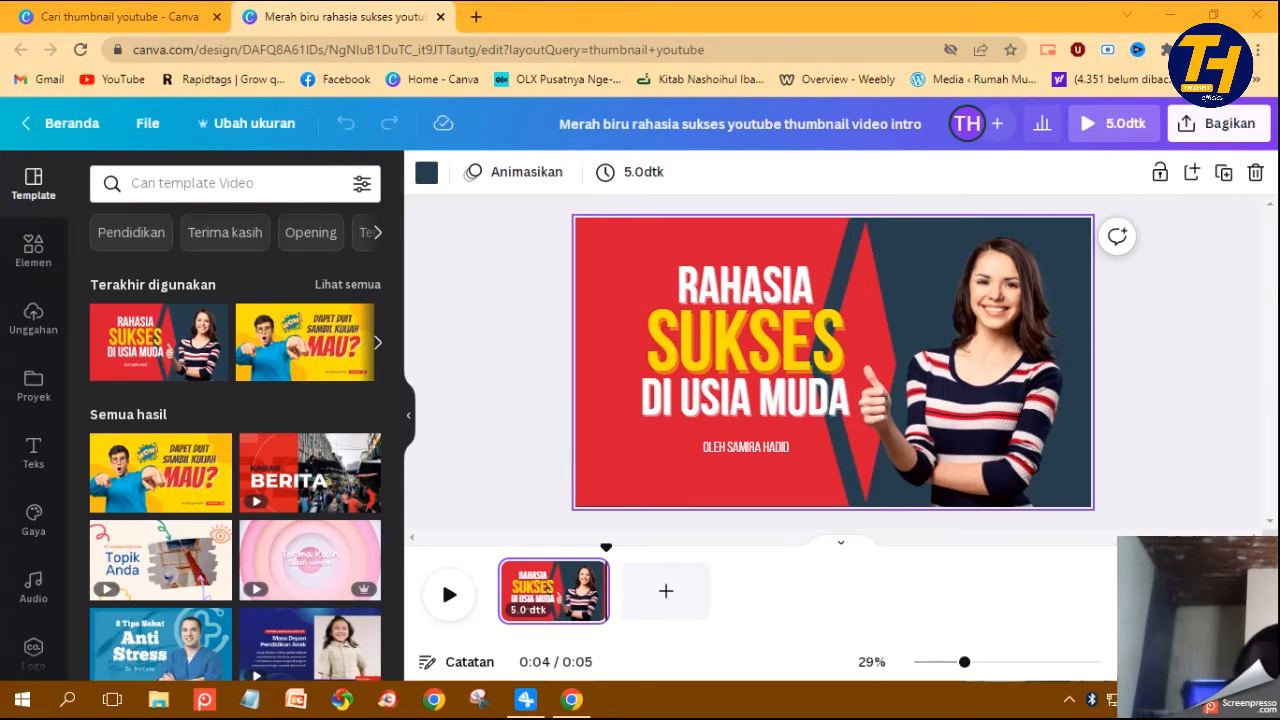
Delete the photo of the woman in the striped sweater from the thumbnail design
{"action": "left_click", "coordinate": [690, 239]}
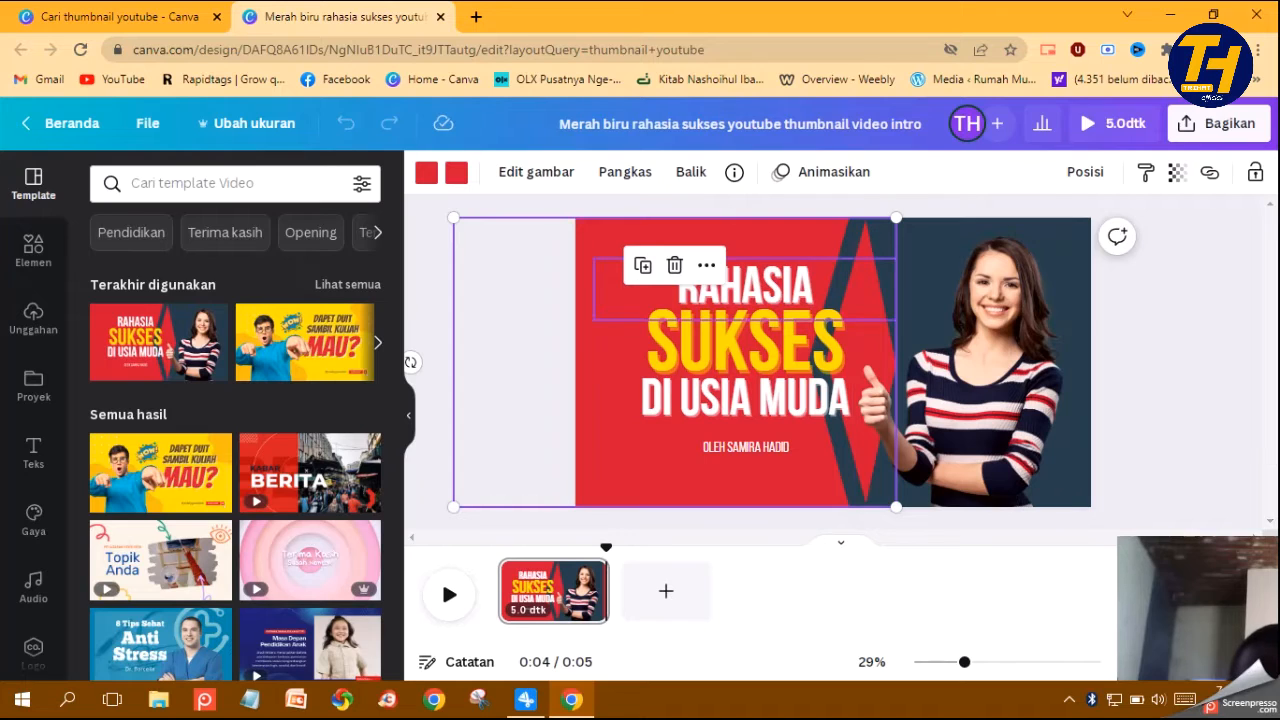
{"action": "left_click", "coordinate": [963, 276]}
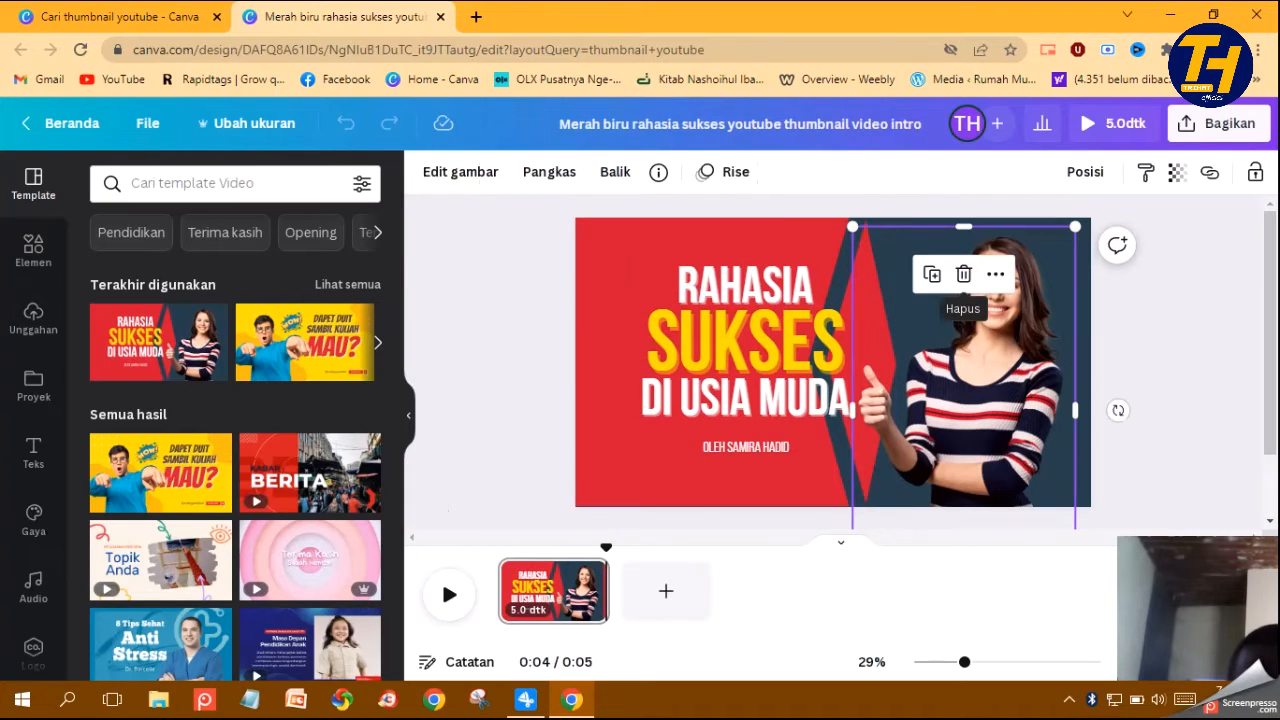
{"action": "left_click_drag", "start_coordinate": [975, 375], "coordinate": [991, 412]}
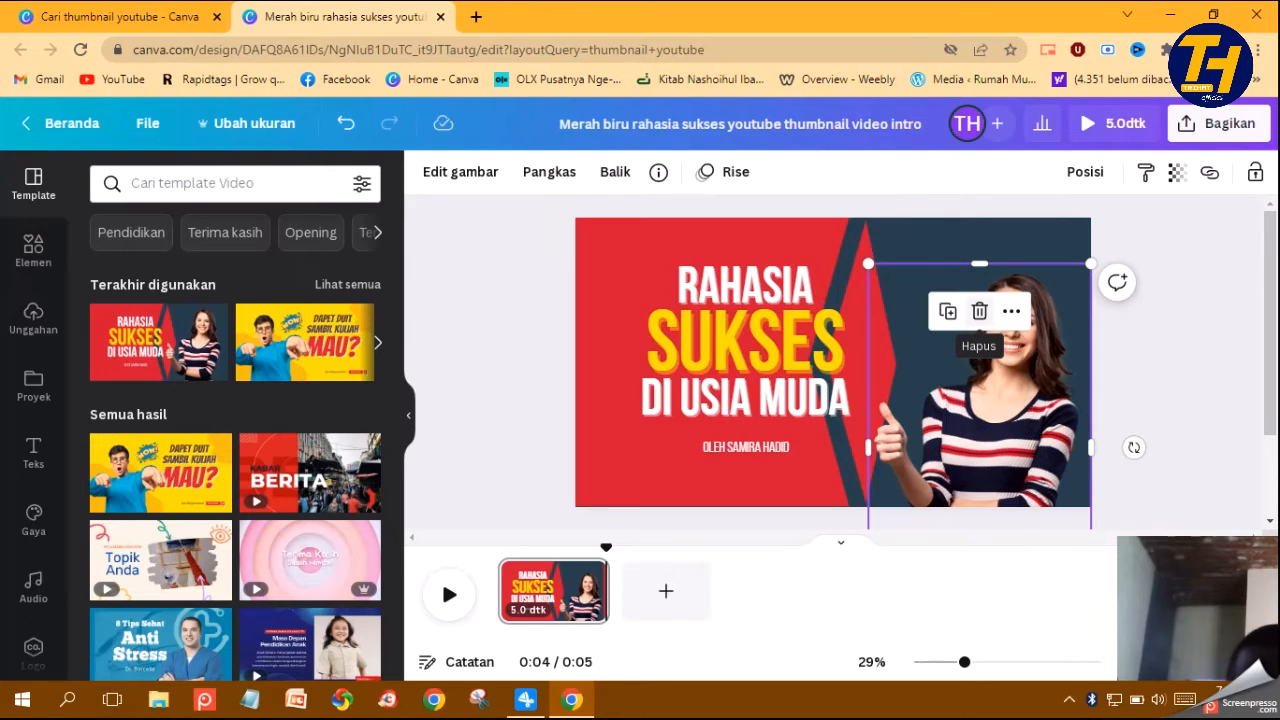
{"action": "left_click", "coordinate": [979, 311]}
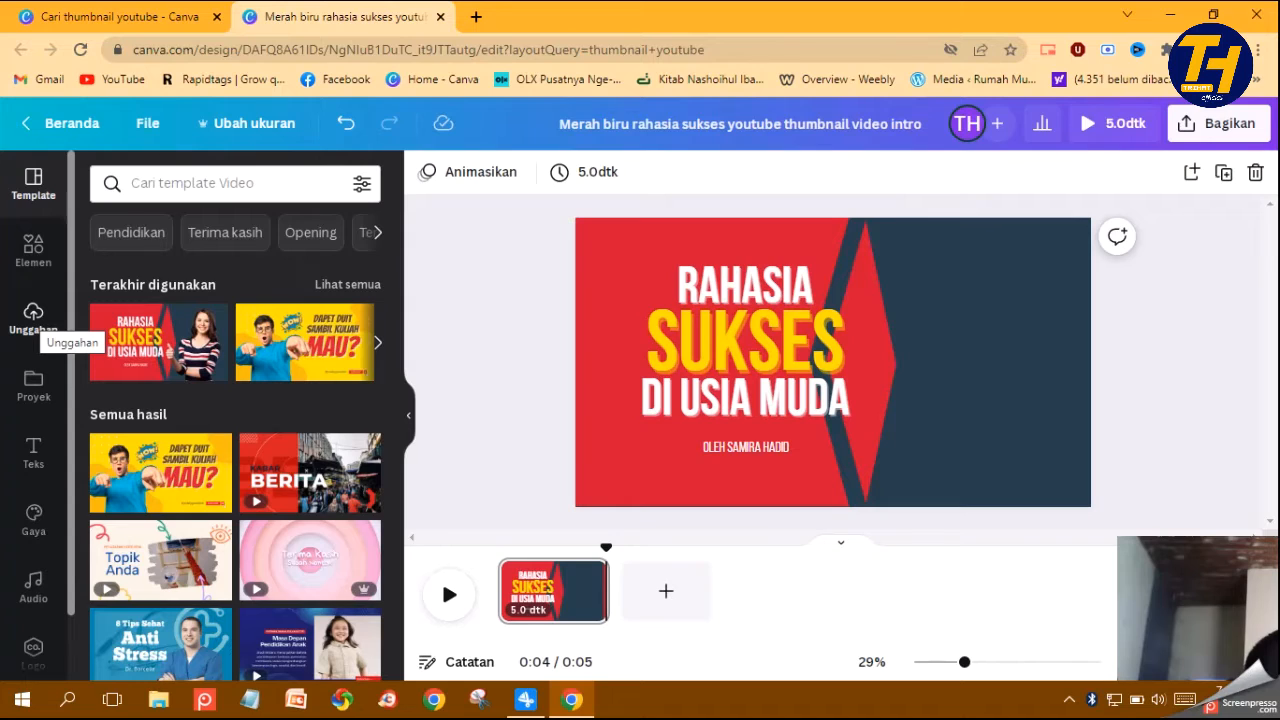
Upload the image doa.png from the "!yt thumnail" folder on drive D to the design's uploads
{"action": "left_click", "coordinate": [33, 318]}
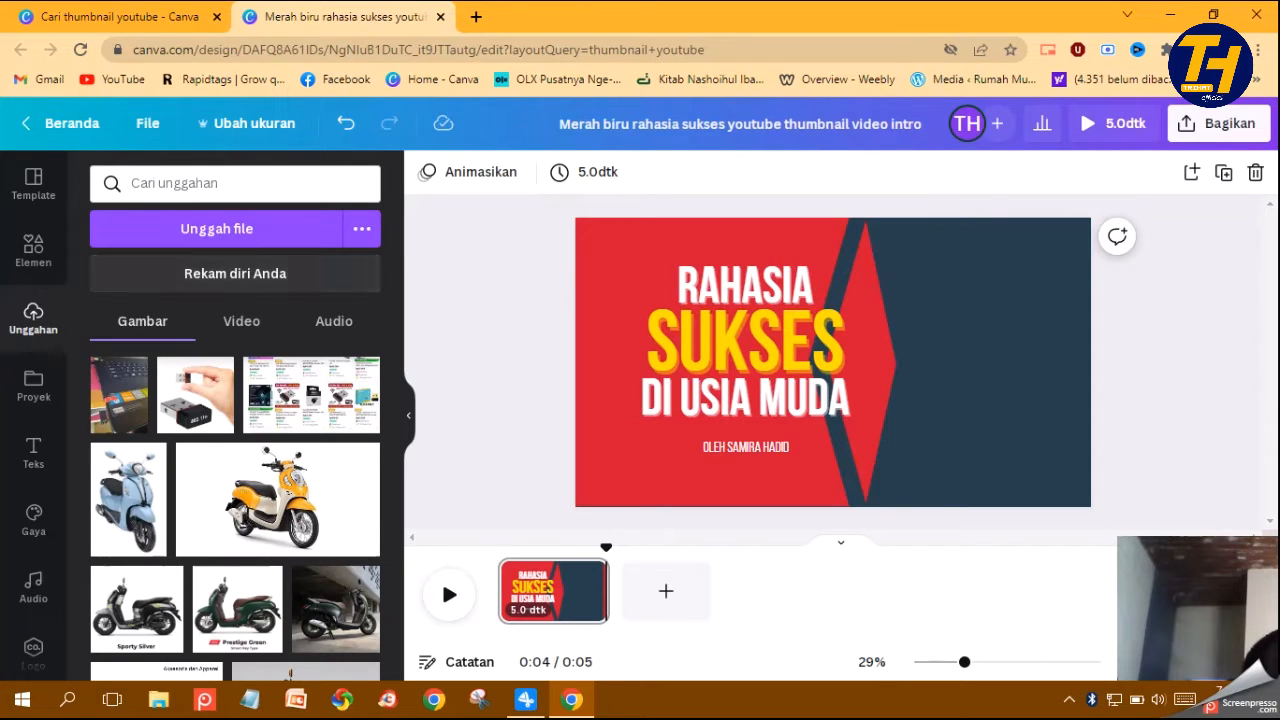
{"action": "left_click", "coordinate": [217, 229]}
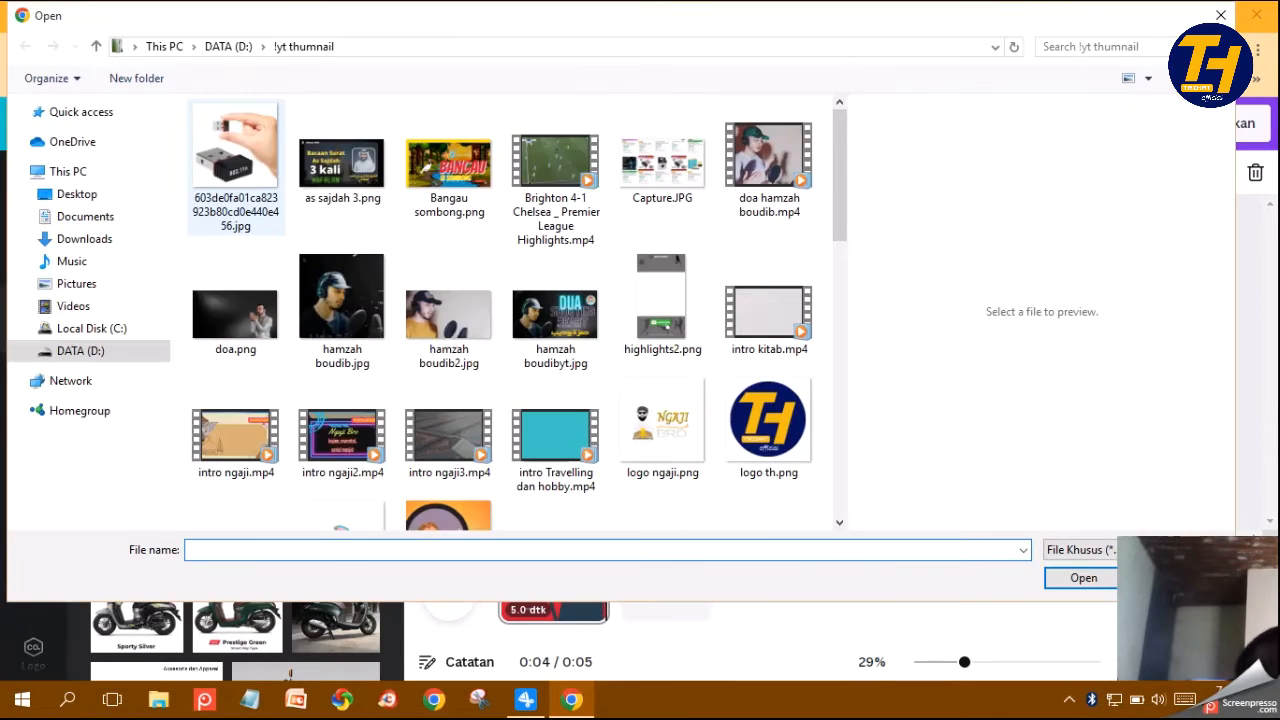
{"action": "scroll", "coordinate": [660, 215], "scroll_direction": "down", "scroll_amount": 5}
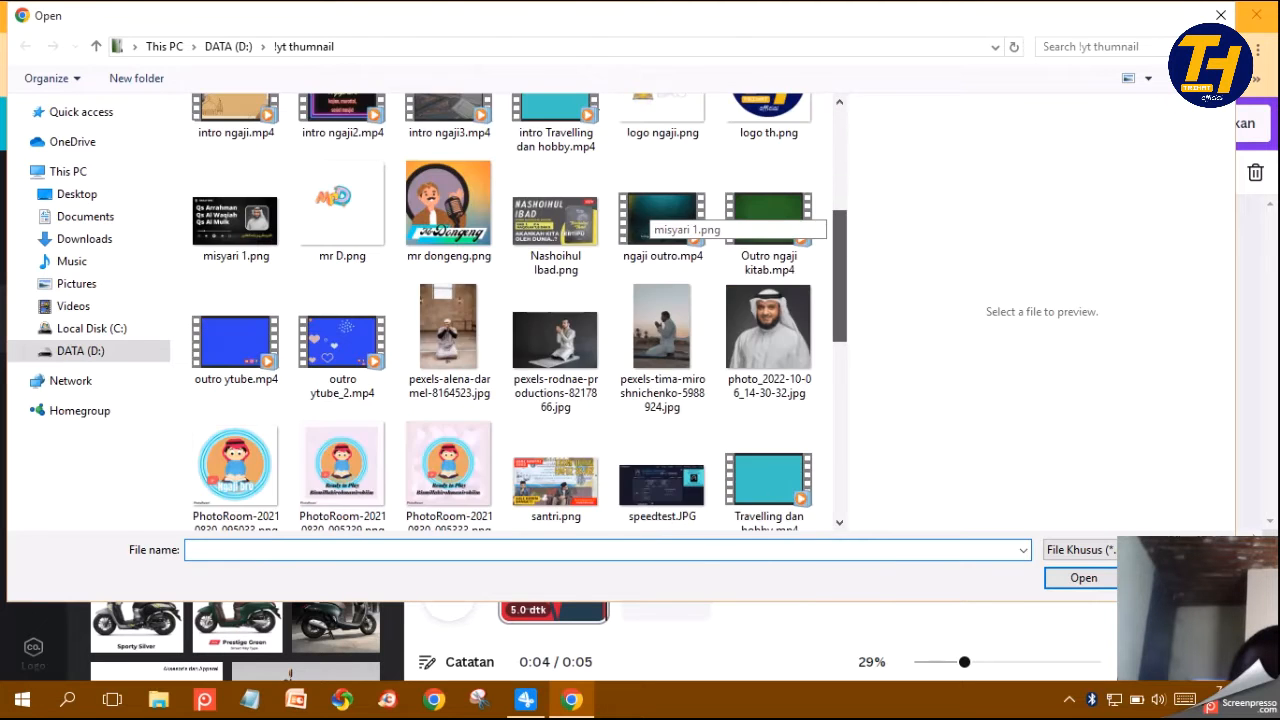
{"action": "scroll", "coordinate": [660, 215], "scroll_direction": "down", "scroll_amount": 2}
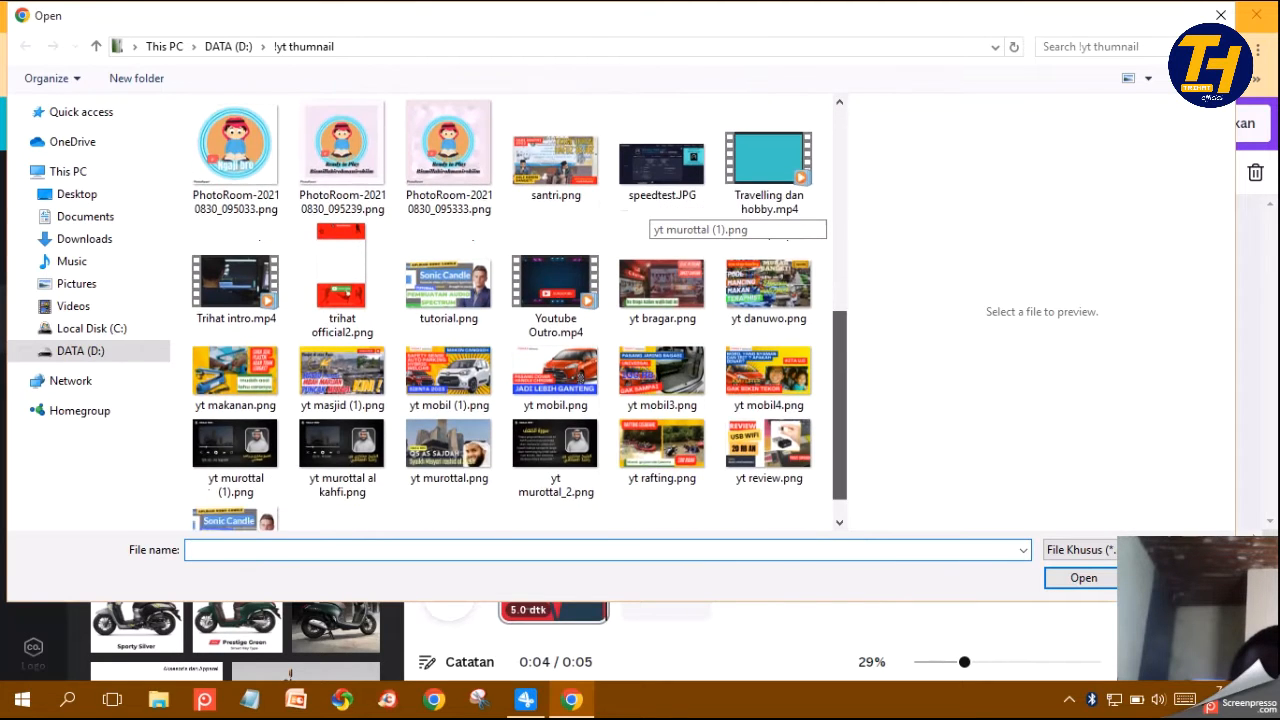
{"action": "scroll", "coordinate": [660, 215], "scroll_direction": "up", "scroll_amount": 10}
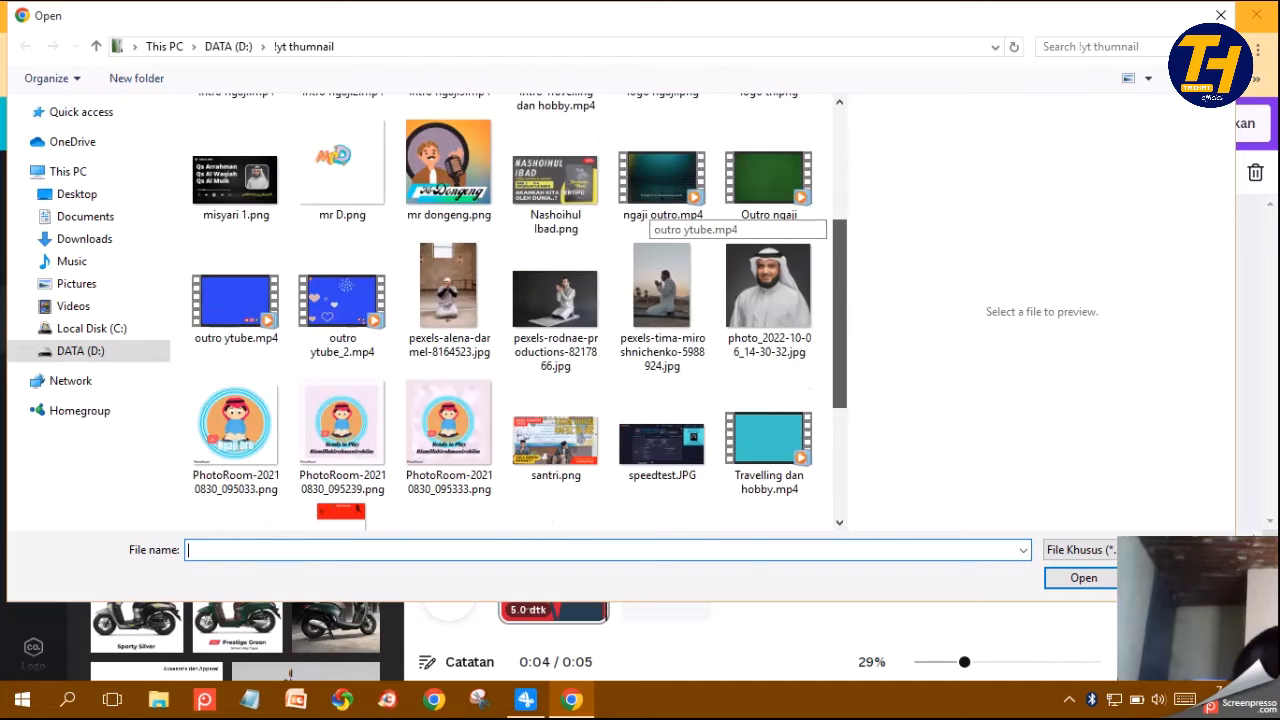
{"action": "scroll", "coordinate": [660, 215], "scroll_direction": "up", "scroll_amount": 3}
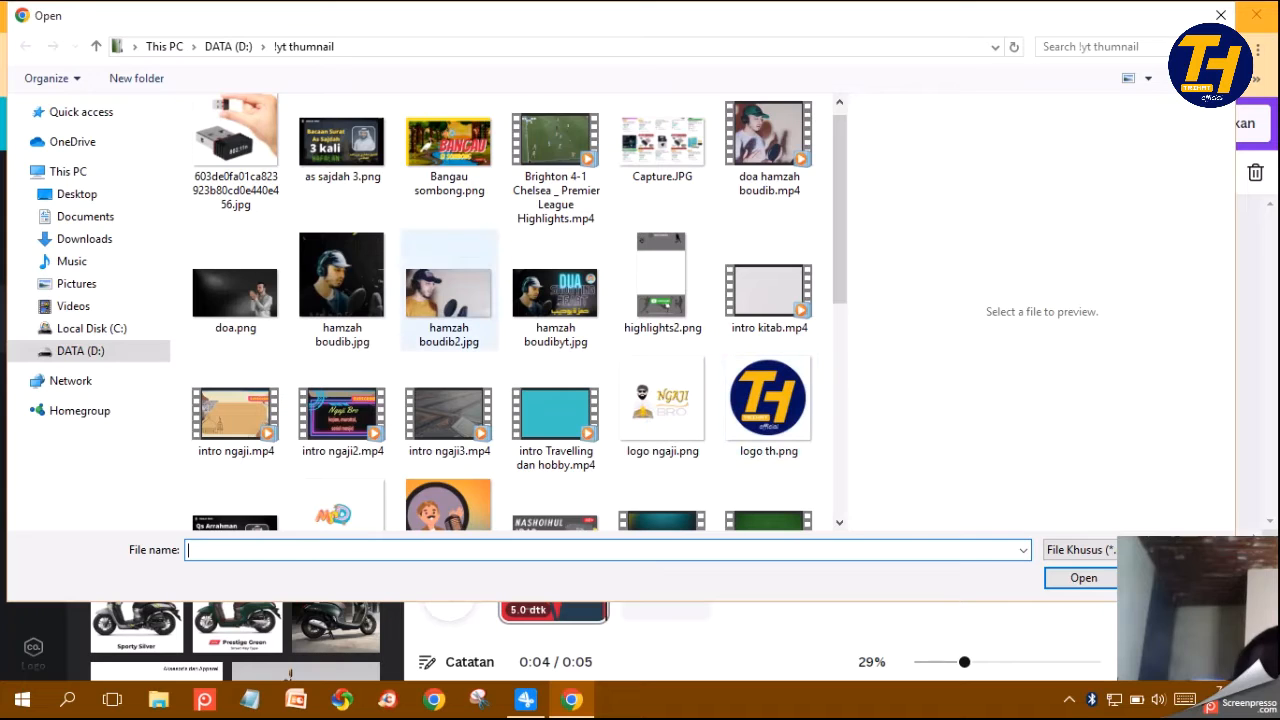
{"action": "left_click", "coordinate": [235, 290]}
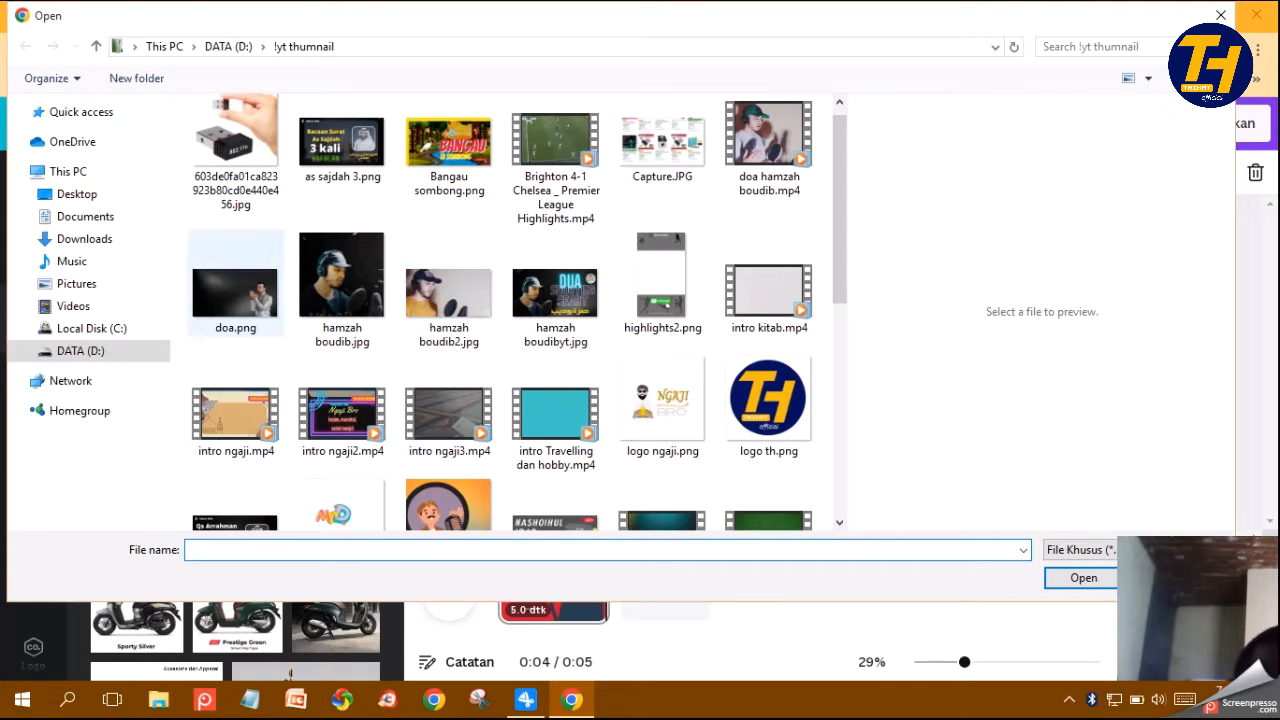
{"action": "key", "text": "Return"}
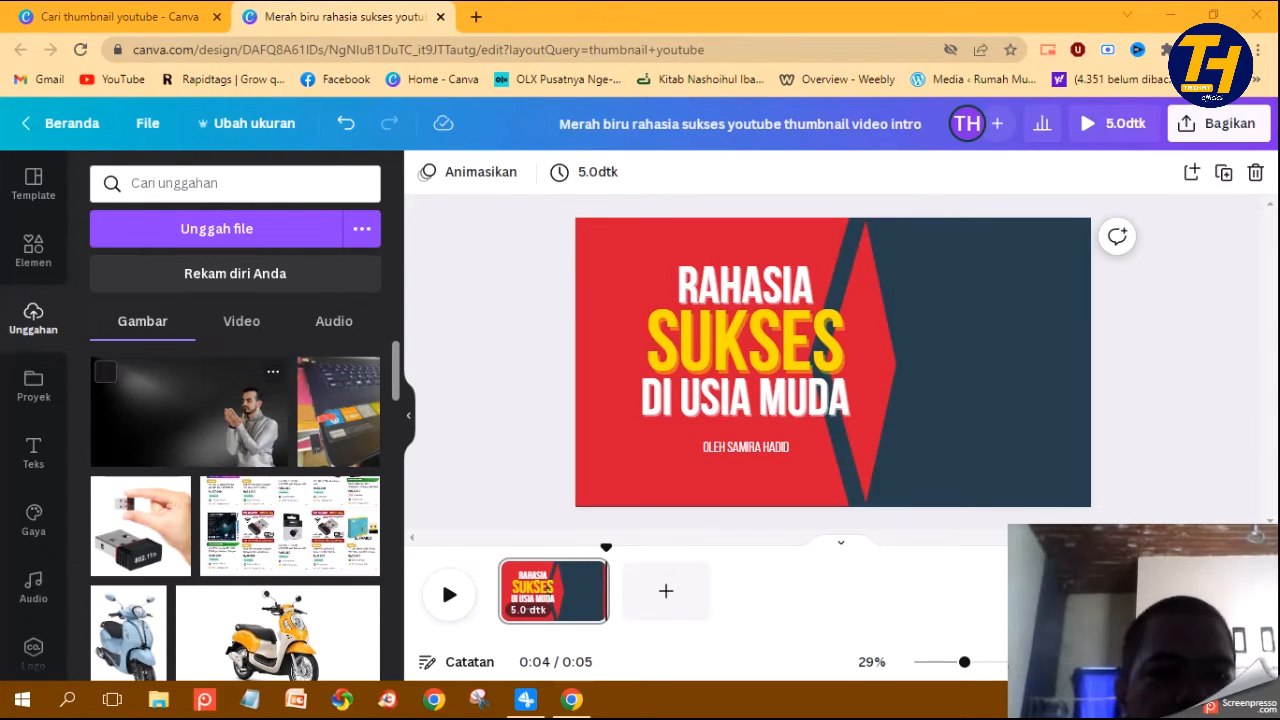
Insert the uploaded praying man image behind the title text and enlarge it to fill most of the canvas
{"action": "left_click", "coordinate": [190, 411]}
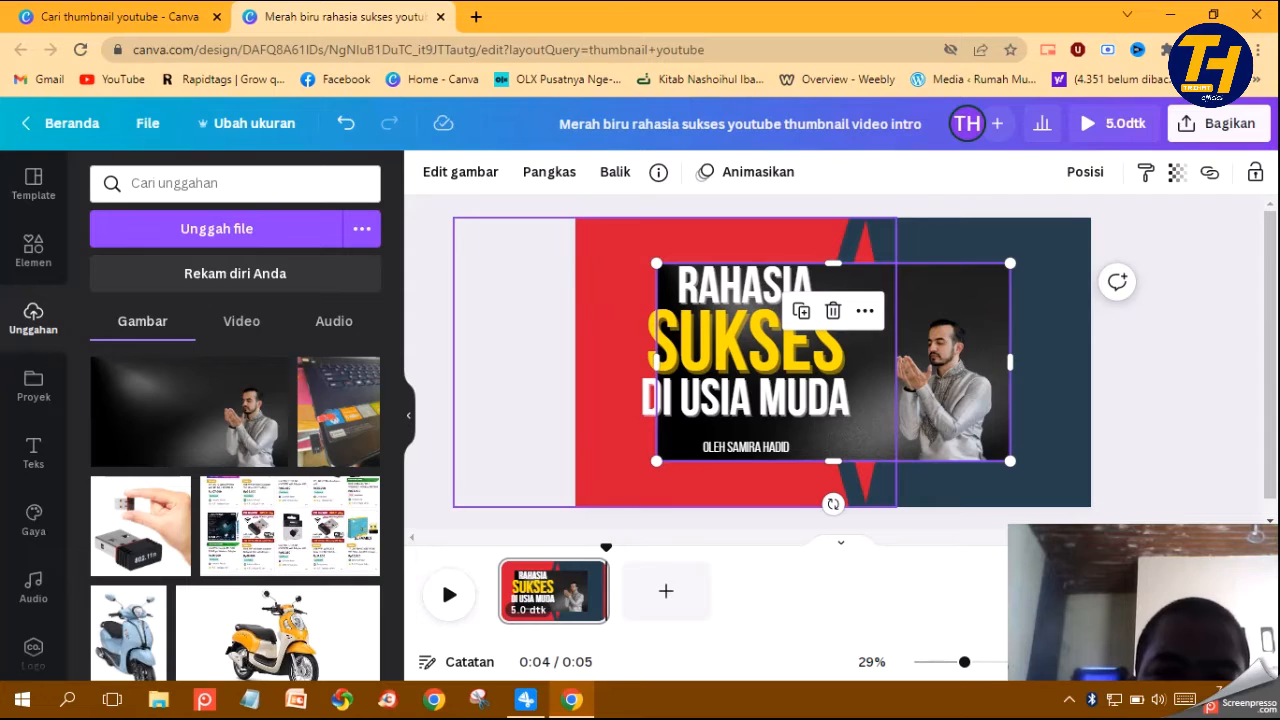
{"action": "left_click_drag", "start_coordinate": [830, 380], "coordinate": [779, 359]}
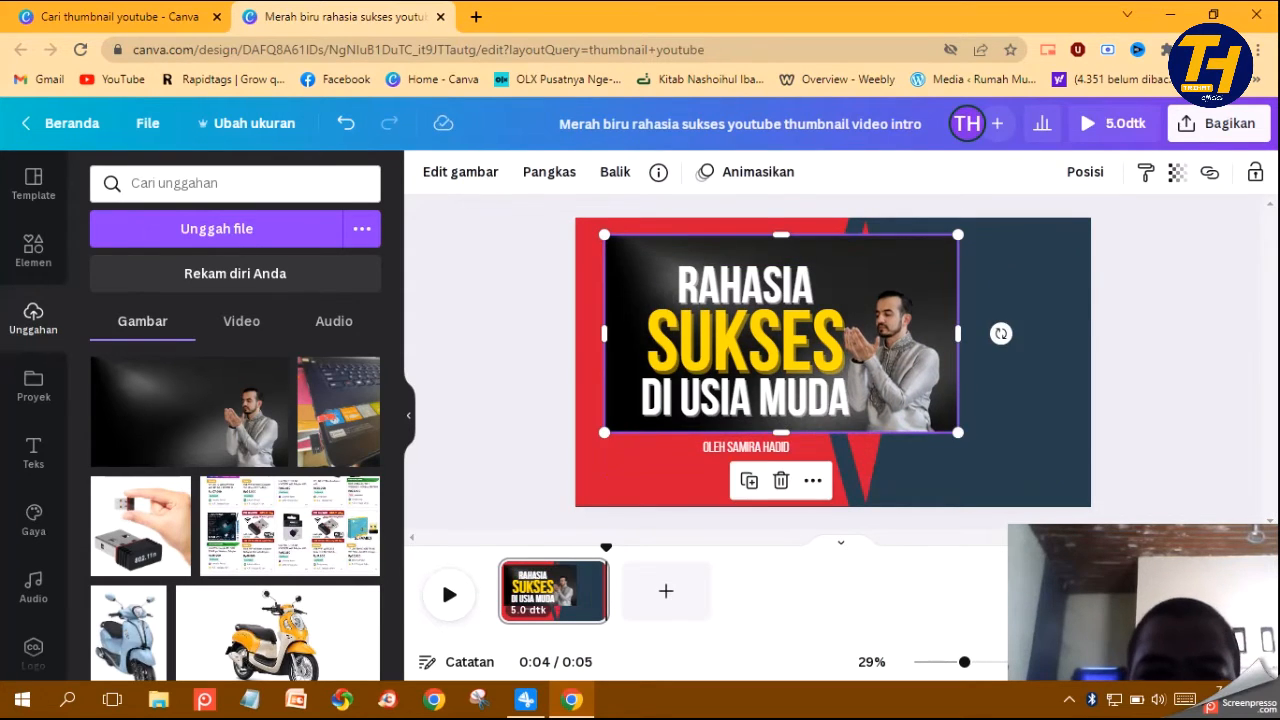
{"action": "left_click_drag", "start_coordinate": [957, 437], "coordinate": [1061, 491]}
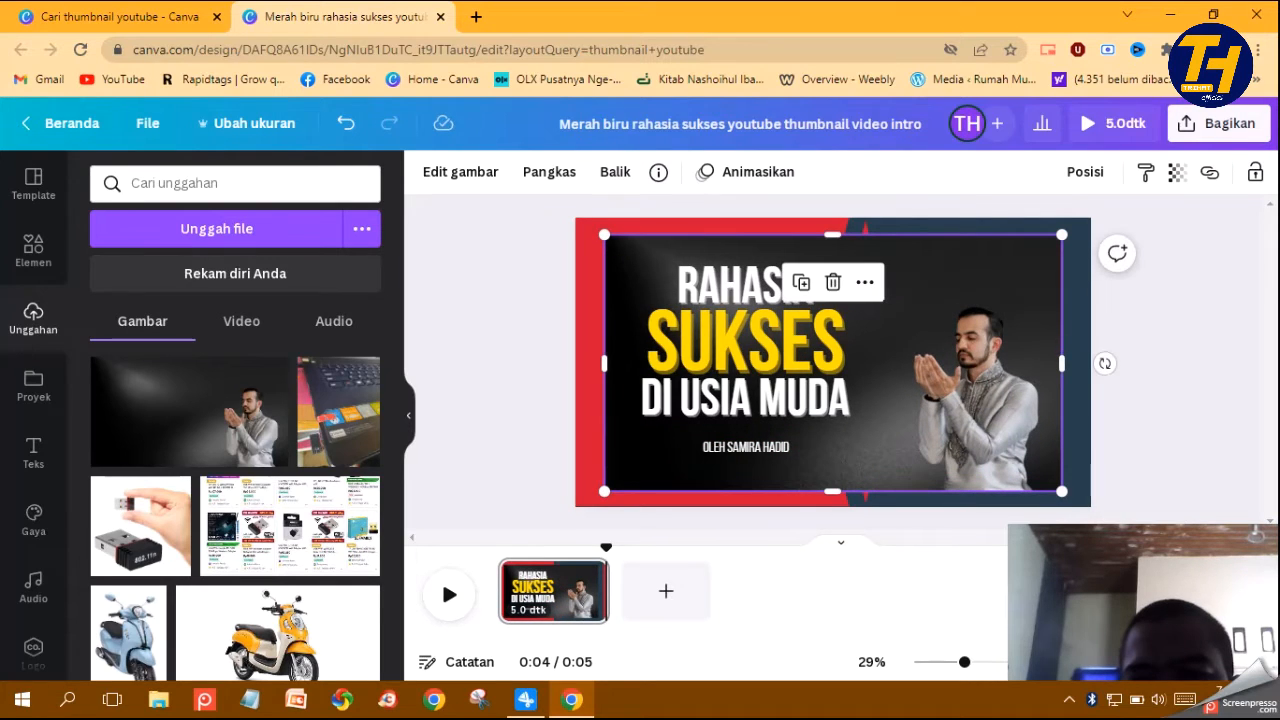
{"action": "left_click_drag", "start_coordinate": [940, 420], "coordinate": [941, 419]}
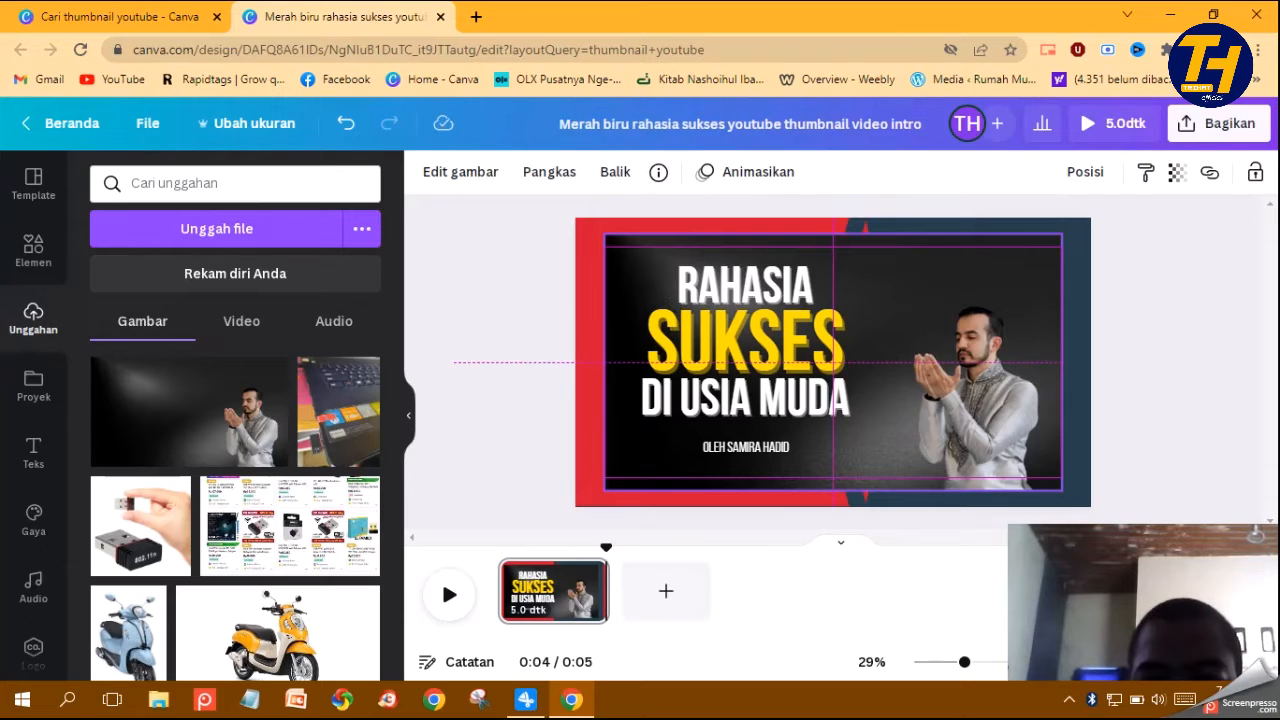
{"action": "left_click_drag", "start_coordinate": [850, 400], "coordinate": [850, 400]}
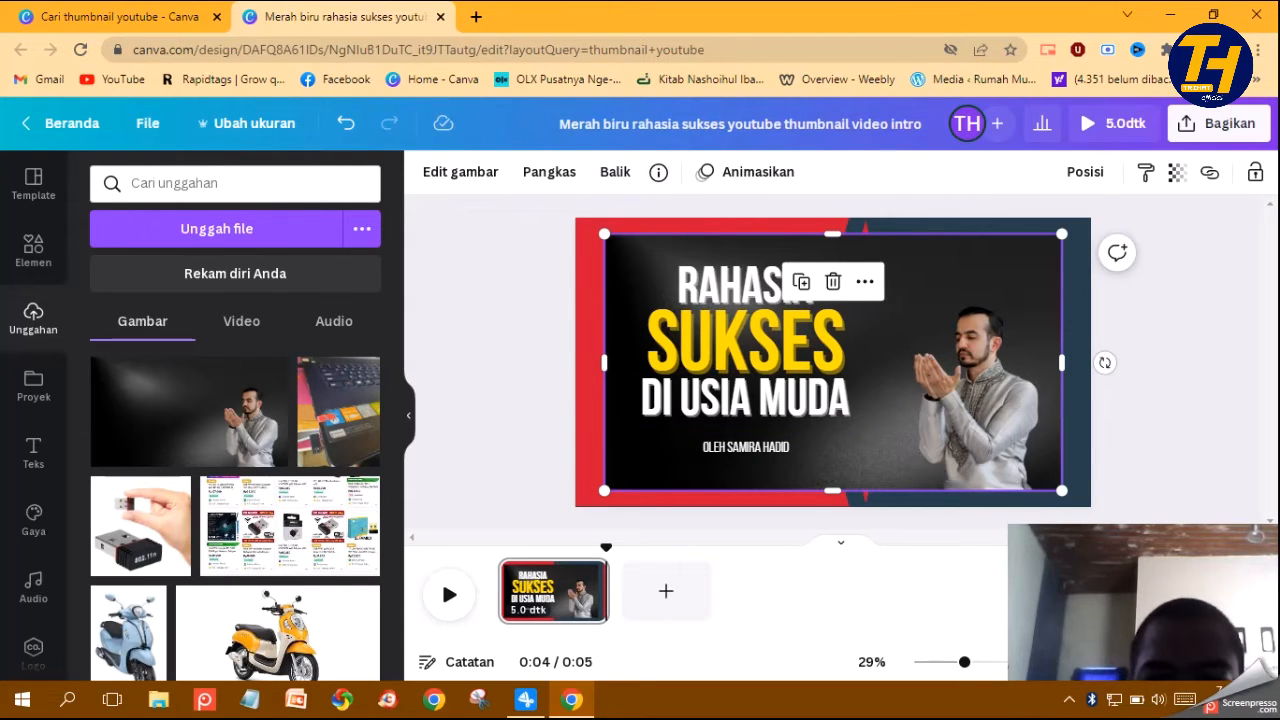
Move the "RAHASIA" heading slightly up and replace its text with "DZIKIR"
{"action": "left_click", "coordinate": [745, 287]}
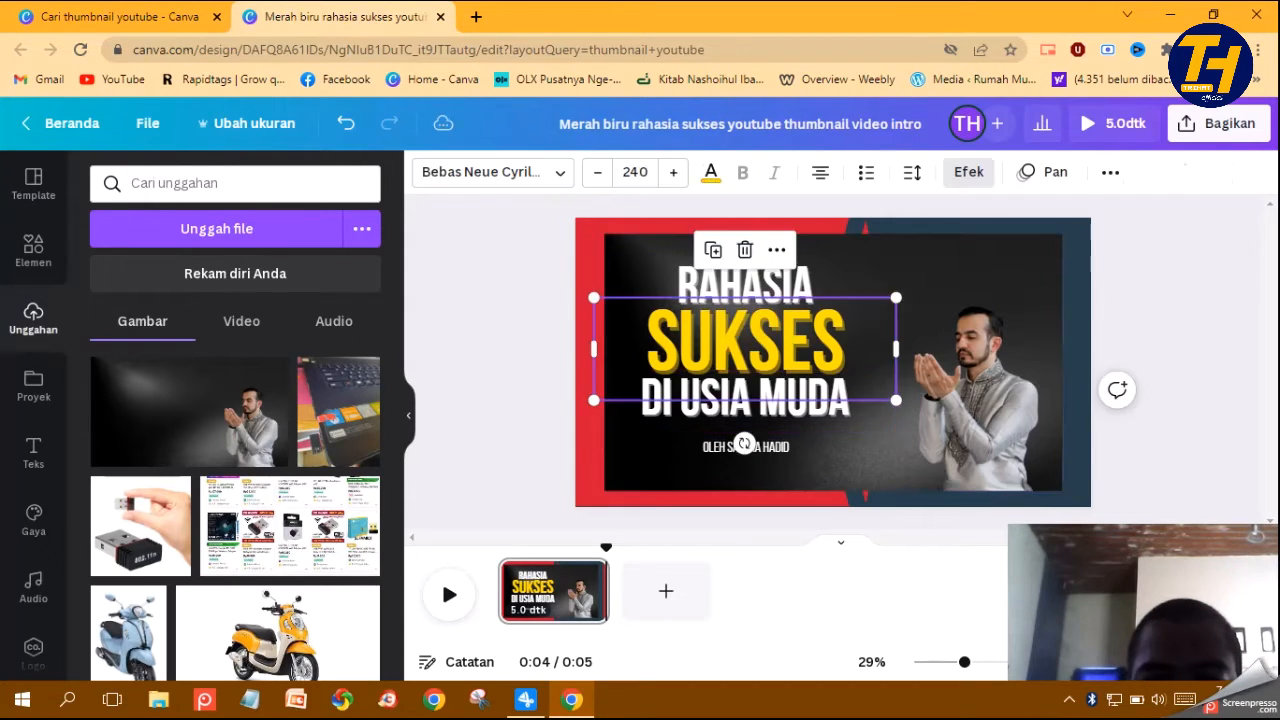
{"action": "left_click_drag", "start_coordinate": [745, 287], "coordinate": [737, 275]}
{"action": "double_click", "coordinate": [737, 275]}
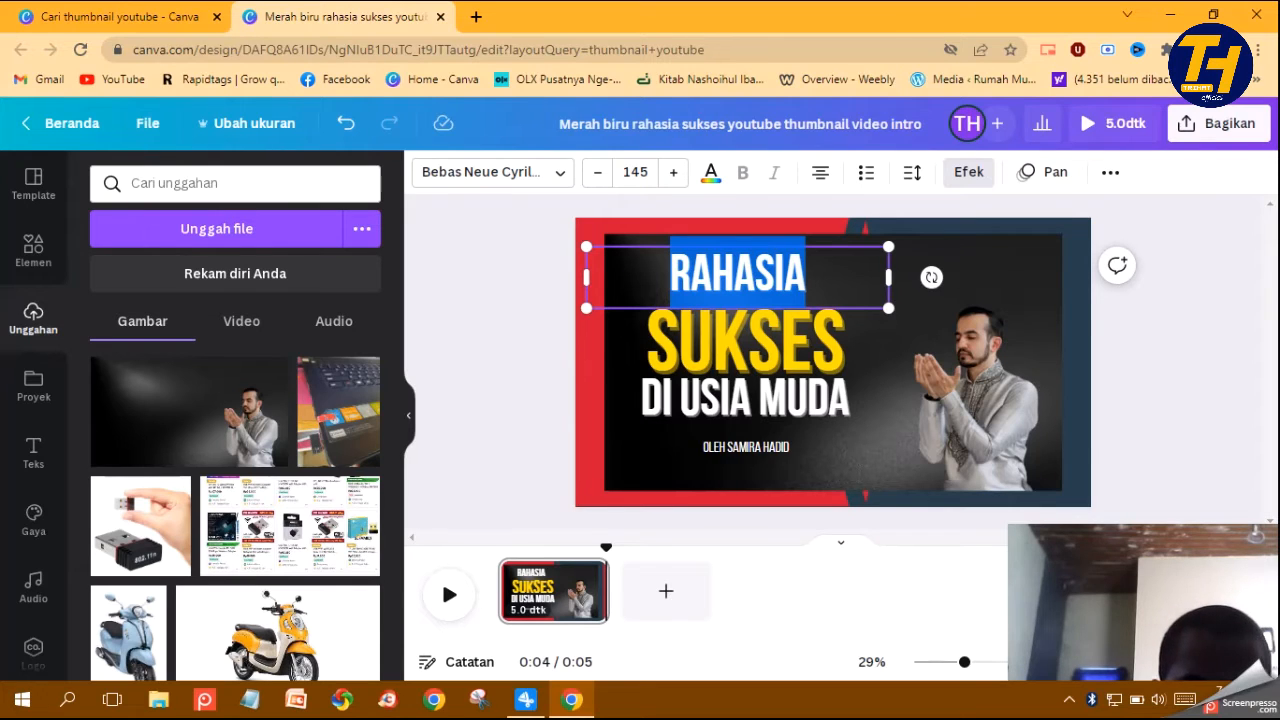
{"action": "type", "text": "DZ"}
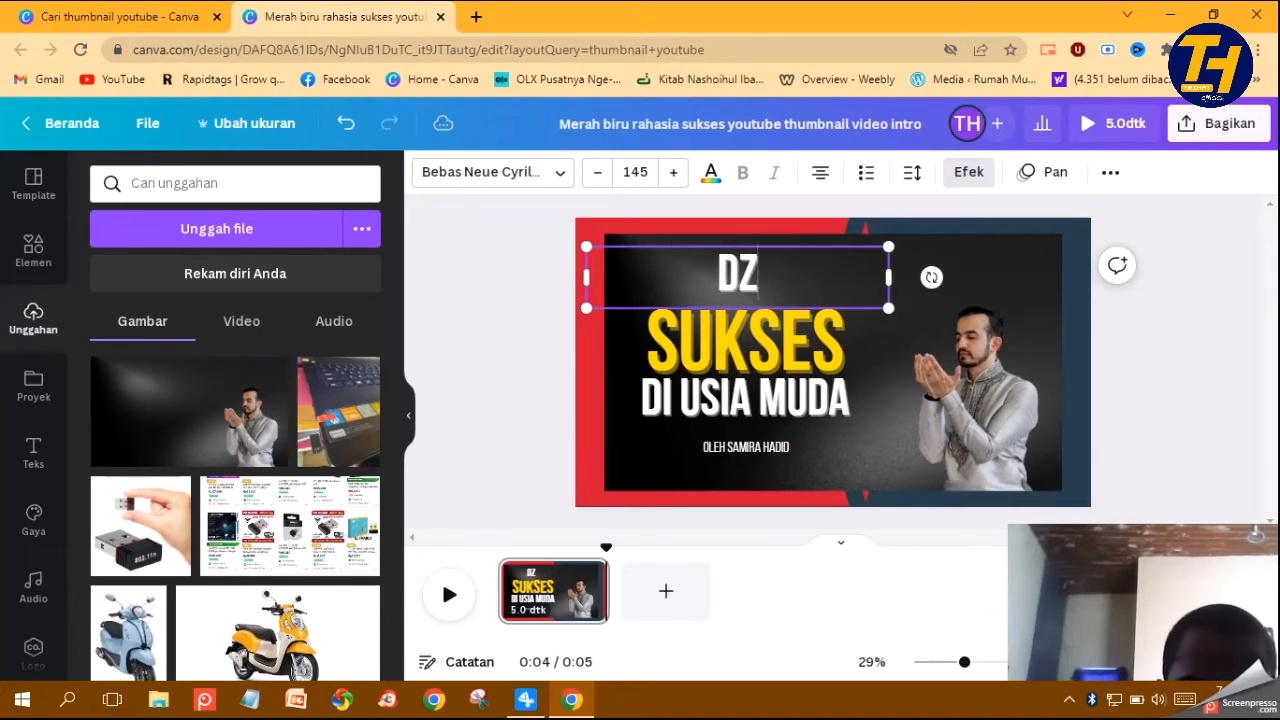
{"action": "type", "text": "IKIR"}
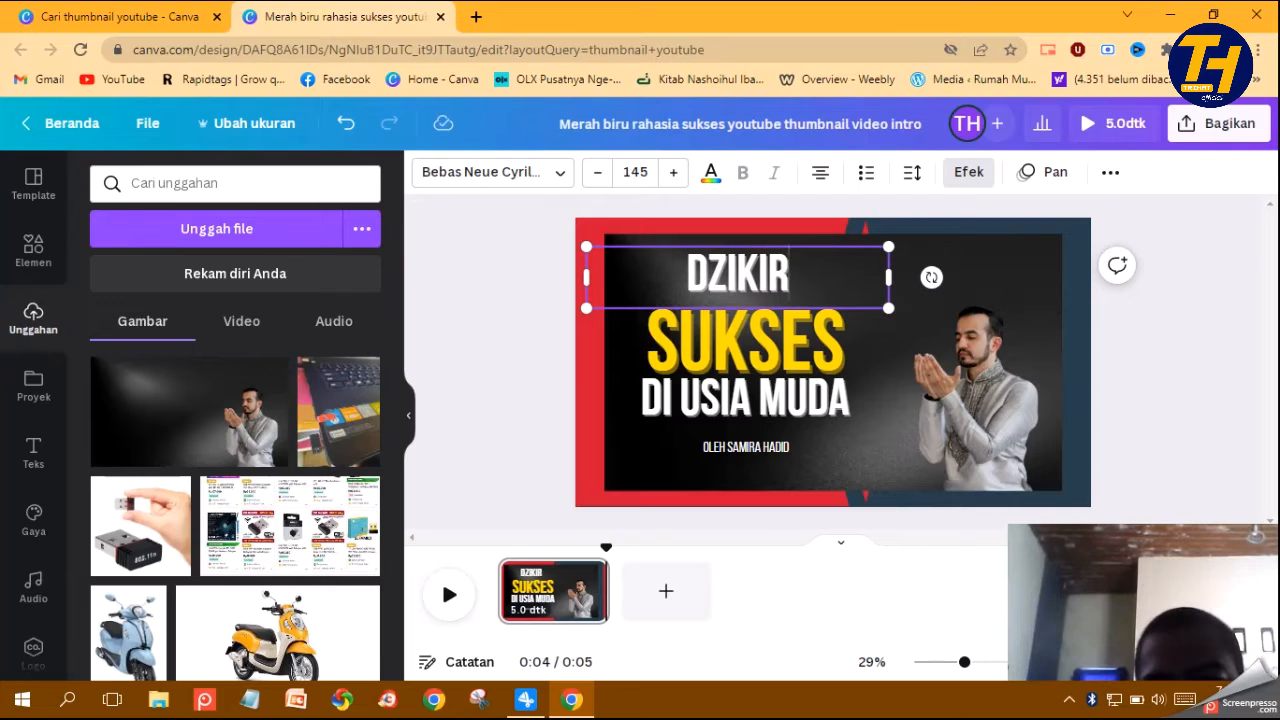
Replace the yellow "SUKSES" text with "PAGI DAN" and "SORE" on two lines
{"action": "left_click", "coordinate": [745, 340]}
{"action": "double_click", "coordinate": [745, 340]}
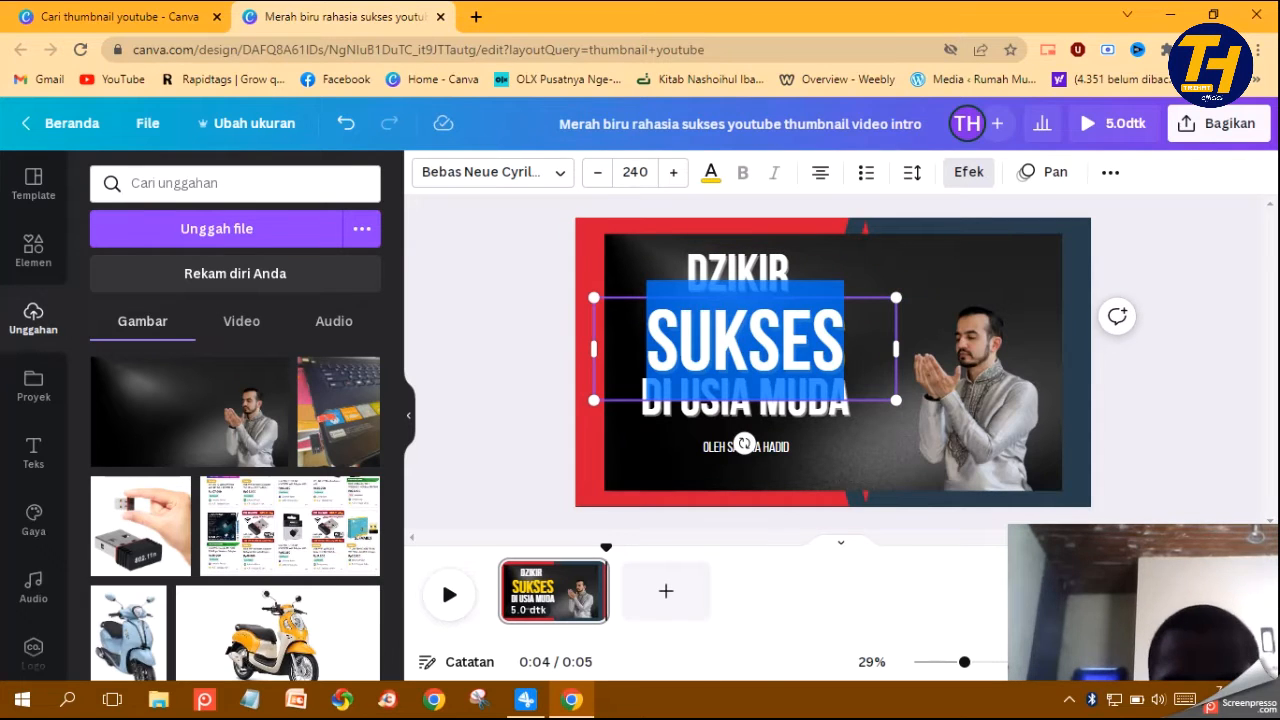
{"action": "type", "text": "PAGI"}
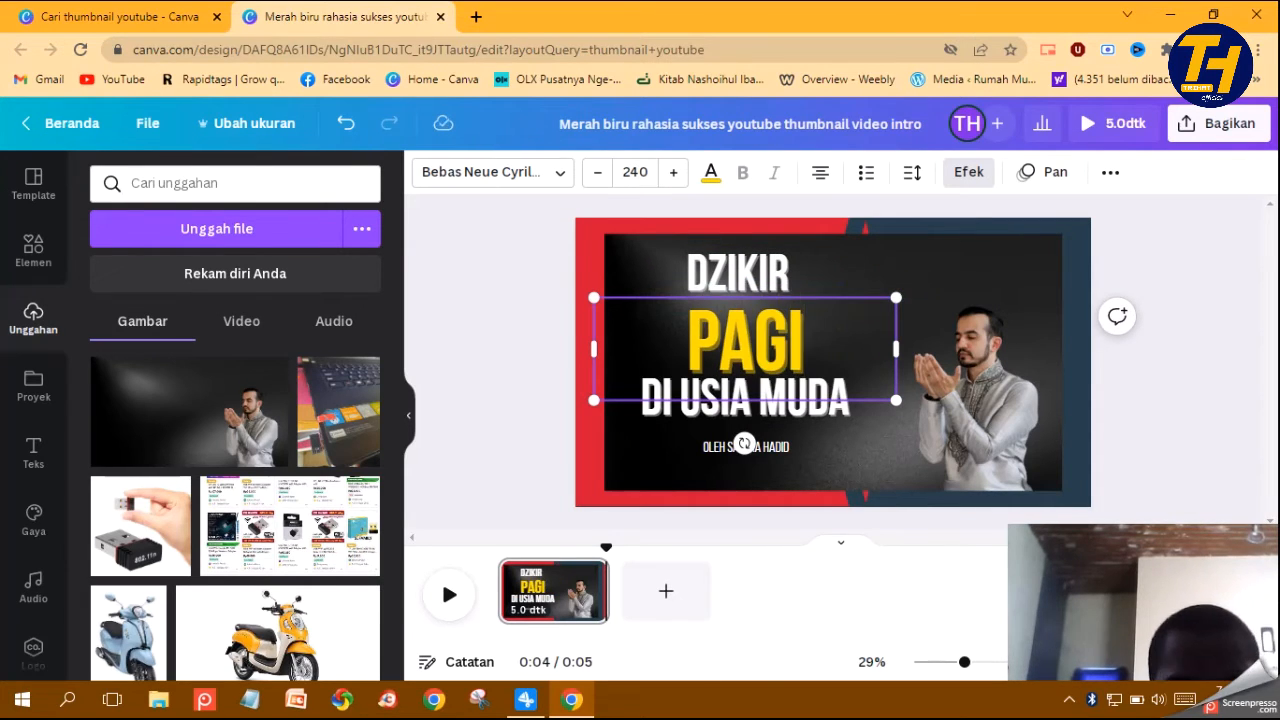
{"action": "type", "text": " DAB"}
{"action": "key", "text": "Return"}
{"action": "type", "text": "SORE"}
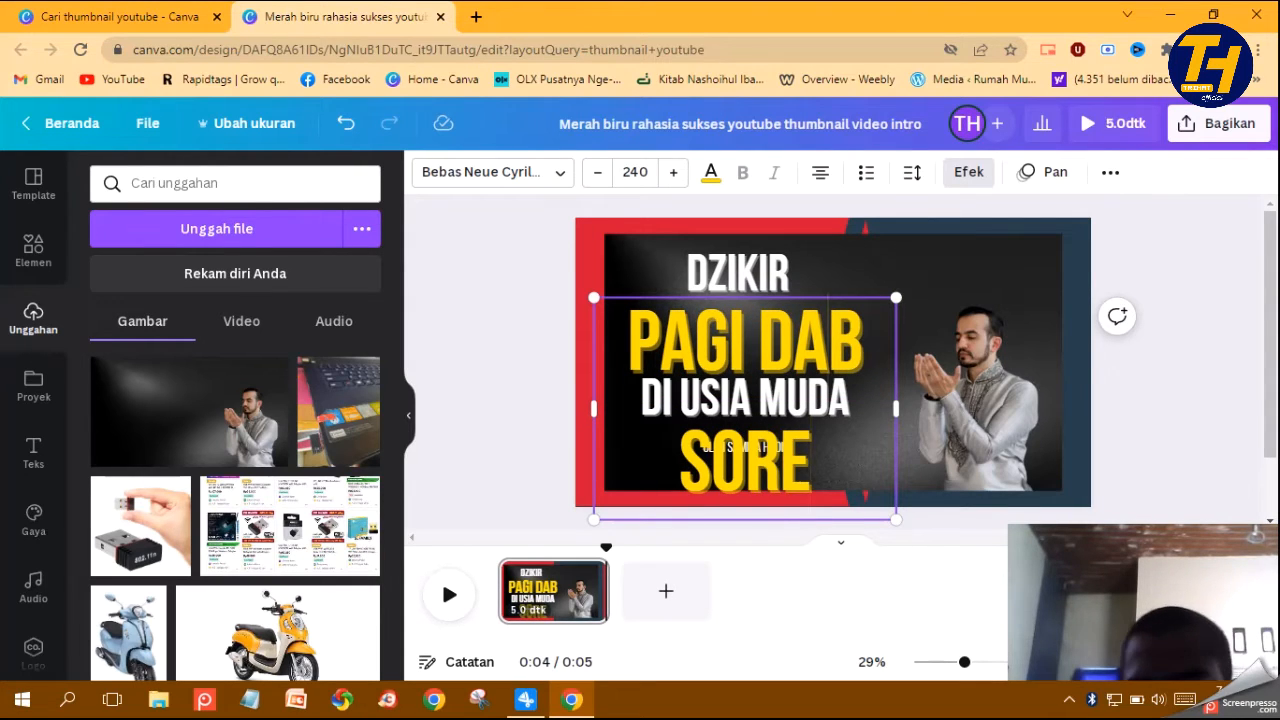
{"action": "key", "text": "BackSpace"}
{"action": "type", "text": "N"}
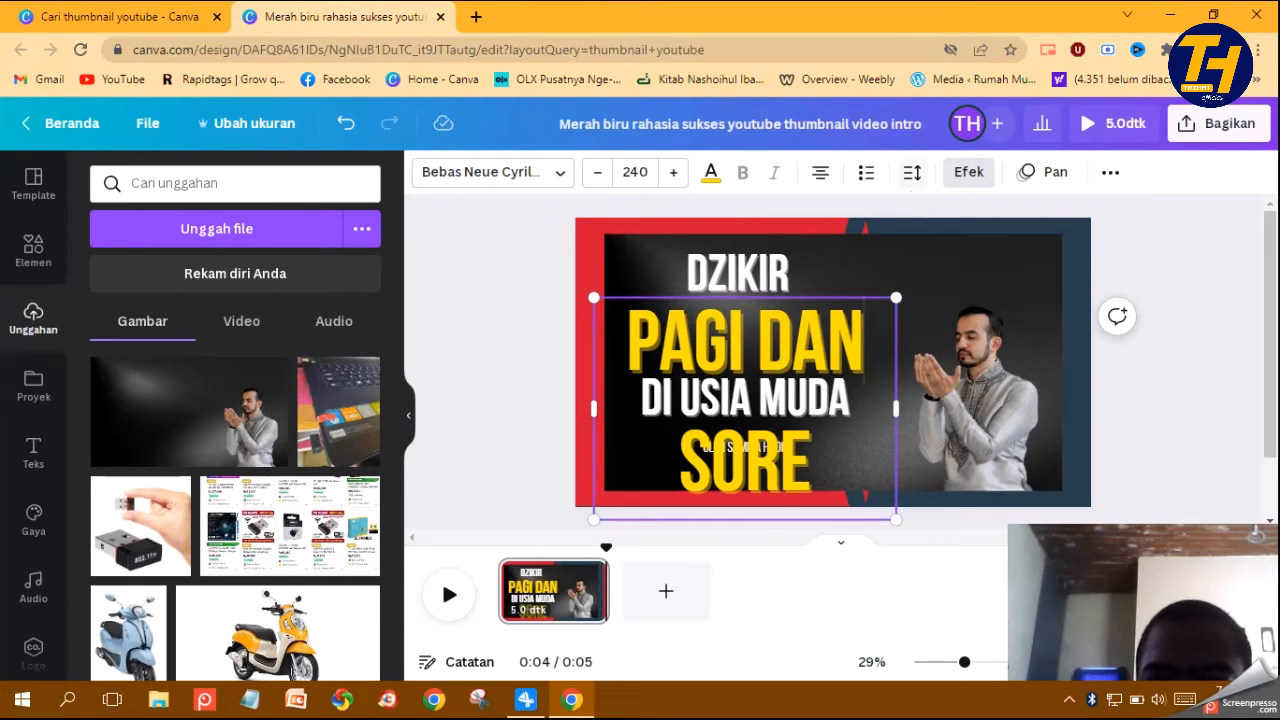
Set the yellow text's letter spacing to 35 and its line spacing to 0,8
{"action": "left_click", "coordinate": [912, 172]}
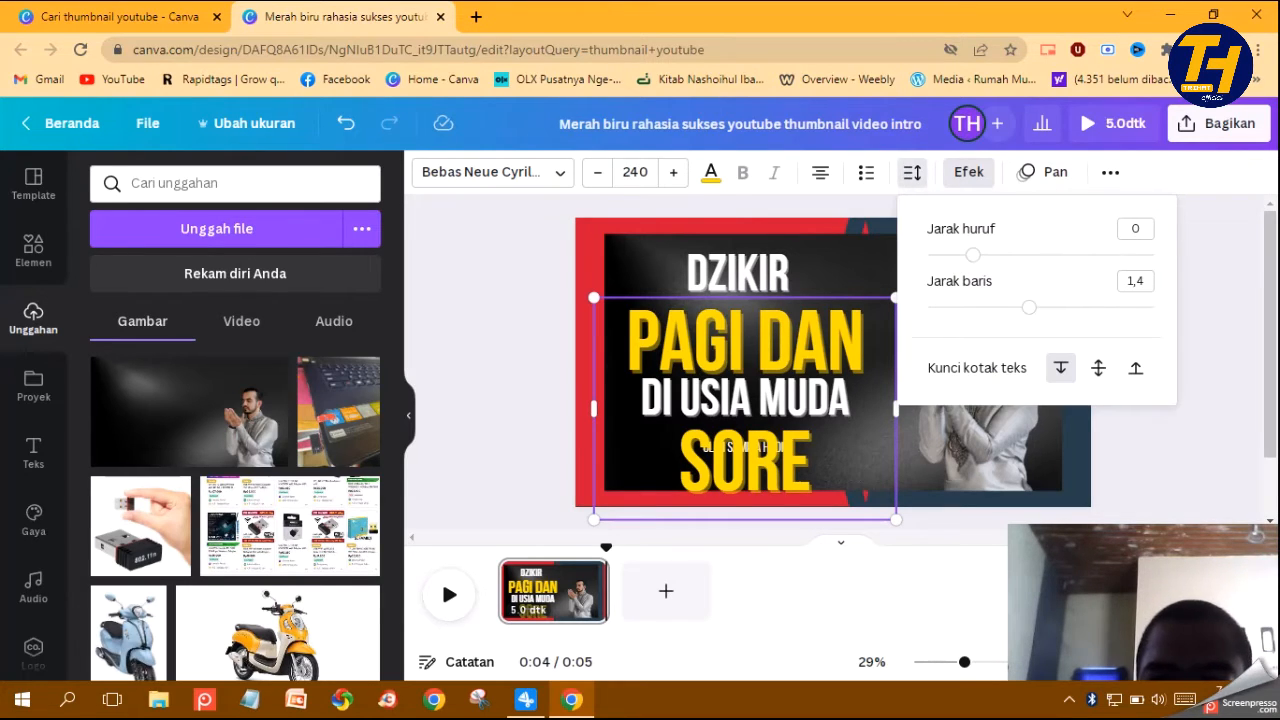
{"action": "left_click_drag", "start_coordinate": [973, 255], "coordinate": [980, 255]}
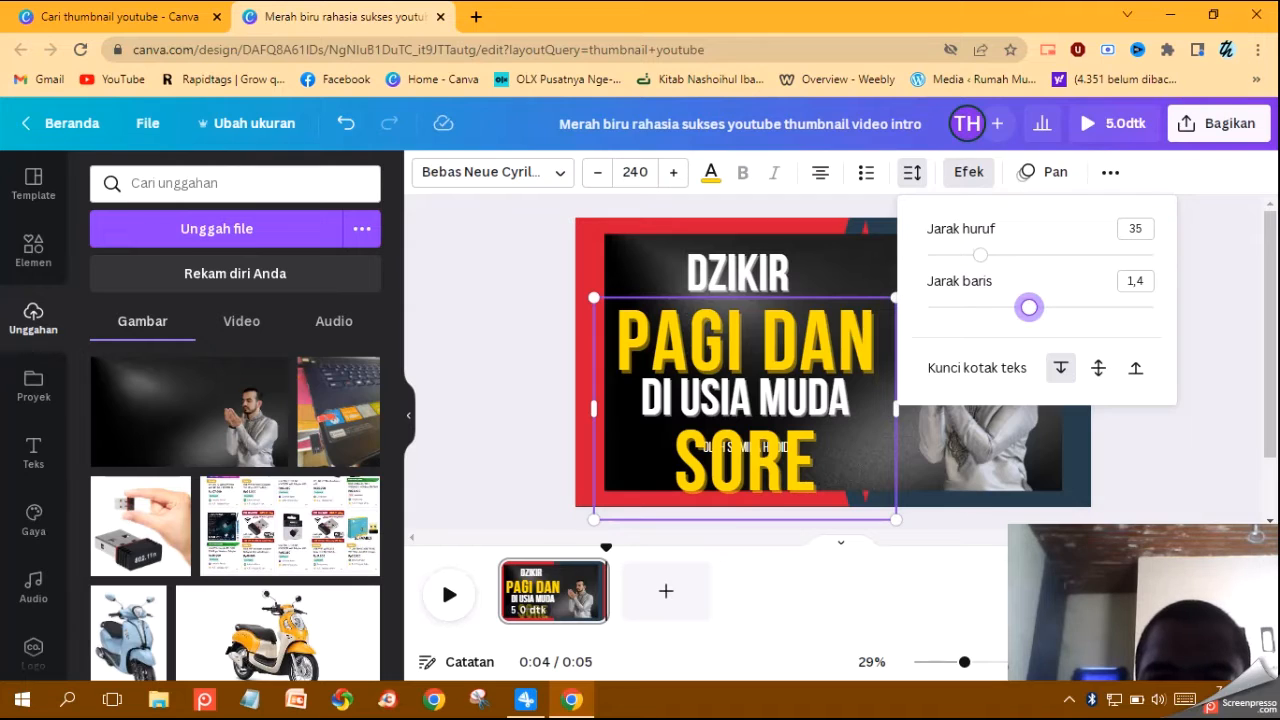
{"action": "left_click_drag", "start_coordinate": [1029, 307], "coordinate": [960, 307]}
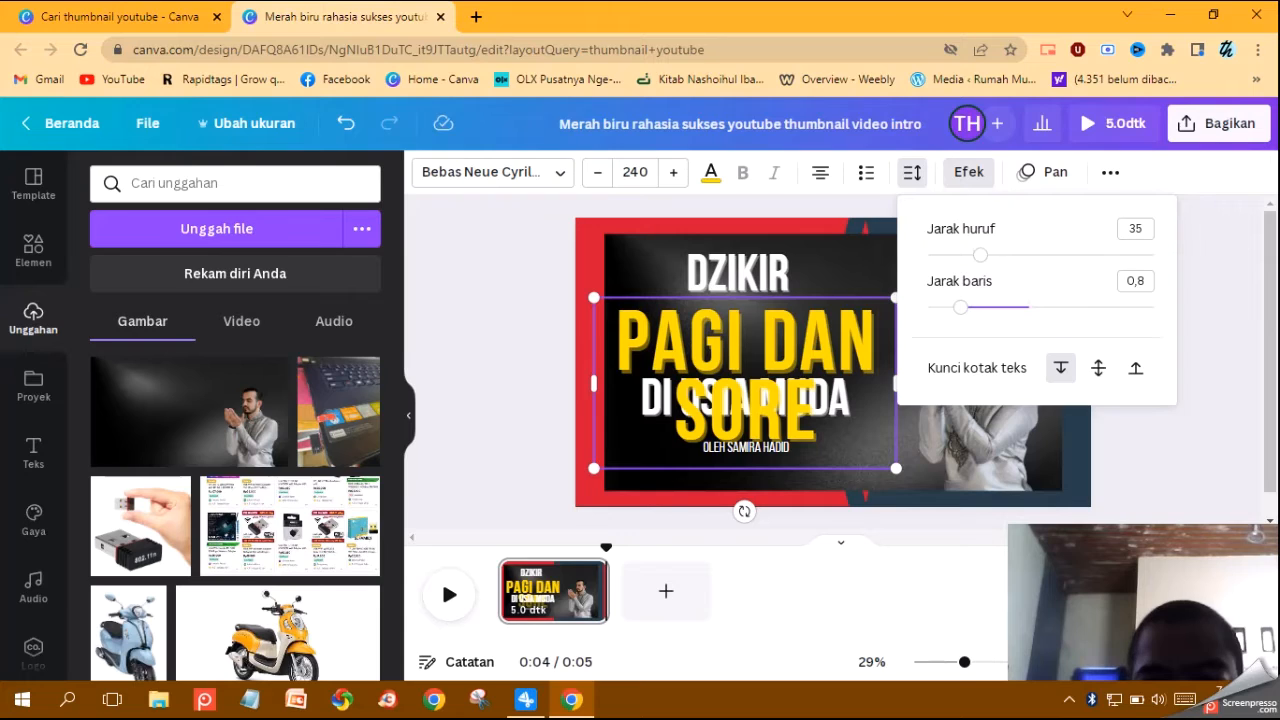
{"action": "key", "text": "Escape"}
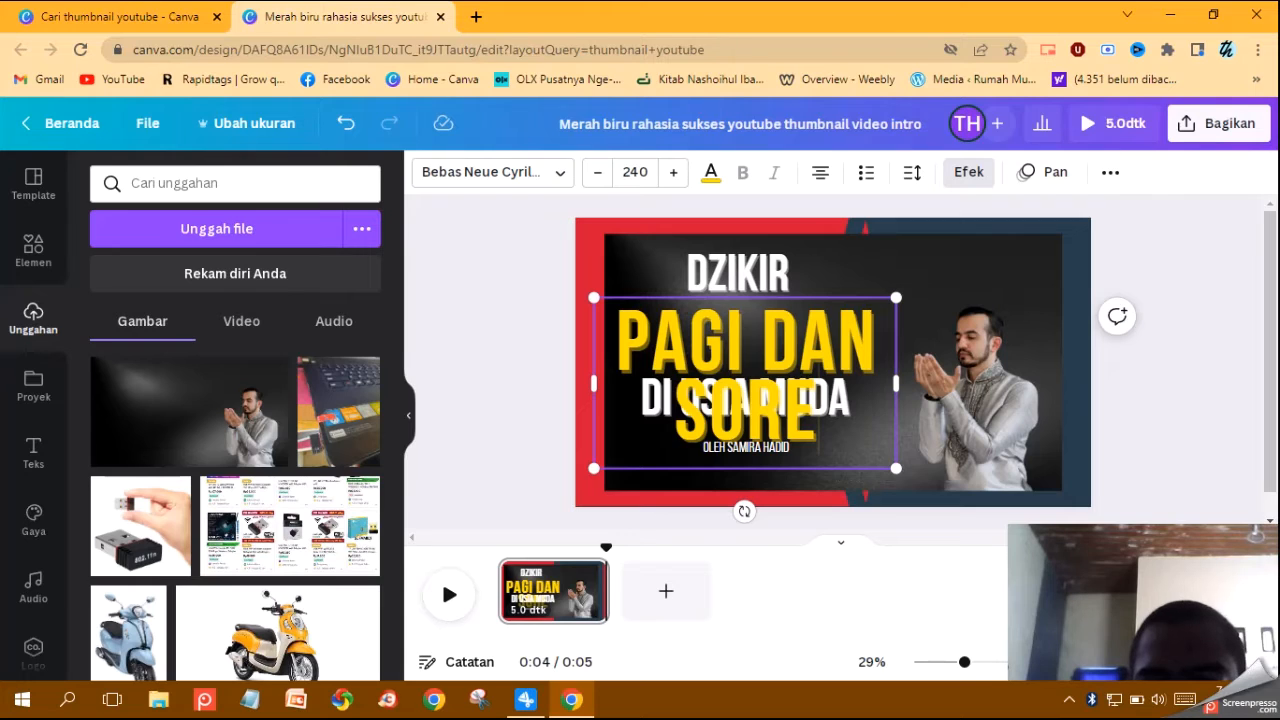
Move the author line and "DI USIA MUDA" further down and place the yellow text between "DZIKIR" and them
{"action": "left_click_drag", "start_coordinate": [745, 383], "coordinate": [889, 332]}
{"action": "mouse_move", "coordinate": [746, 448]}
{"action": "left_mouse_down"}
{"action": "mouse_move", "coordinate": [758, 469]}
{"action": "mouse_move", "coordinate": [737, 469]}
{"action": "left_mouse_up"}
{"action": "left_click_drag", "start_coordinate": [745, 397], "coordinate": [755, 435]}
{"action": "left_click_drag", "start_coordinate": [872, 346], "coordinate": [739, 389]}
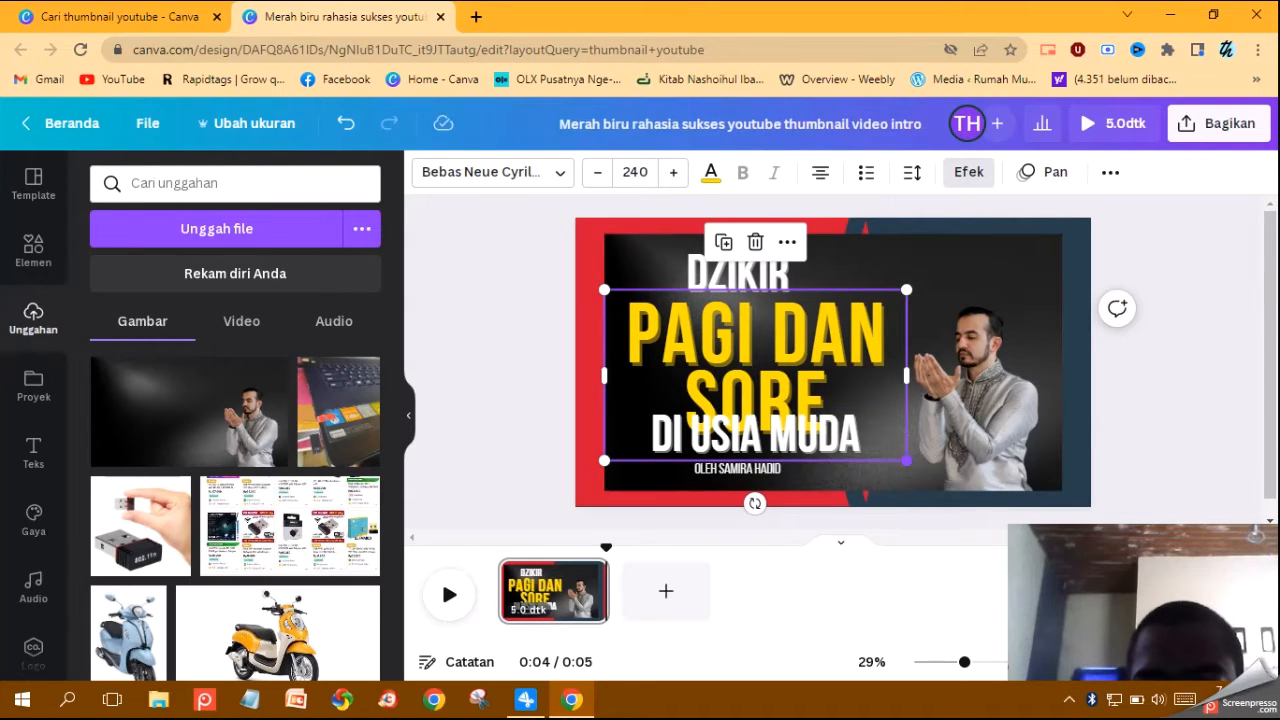
Shrink the yellow "PAGI DAN SORE" text to font size 194 and centre it above "DI USIA MUDA"
{"action": "left_click_drag", "start_coordinate": [906, 460], "coordinate": [848, 428]}
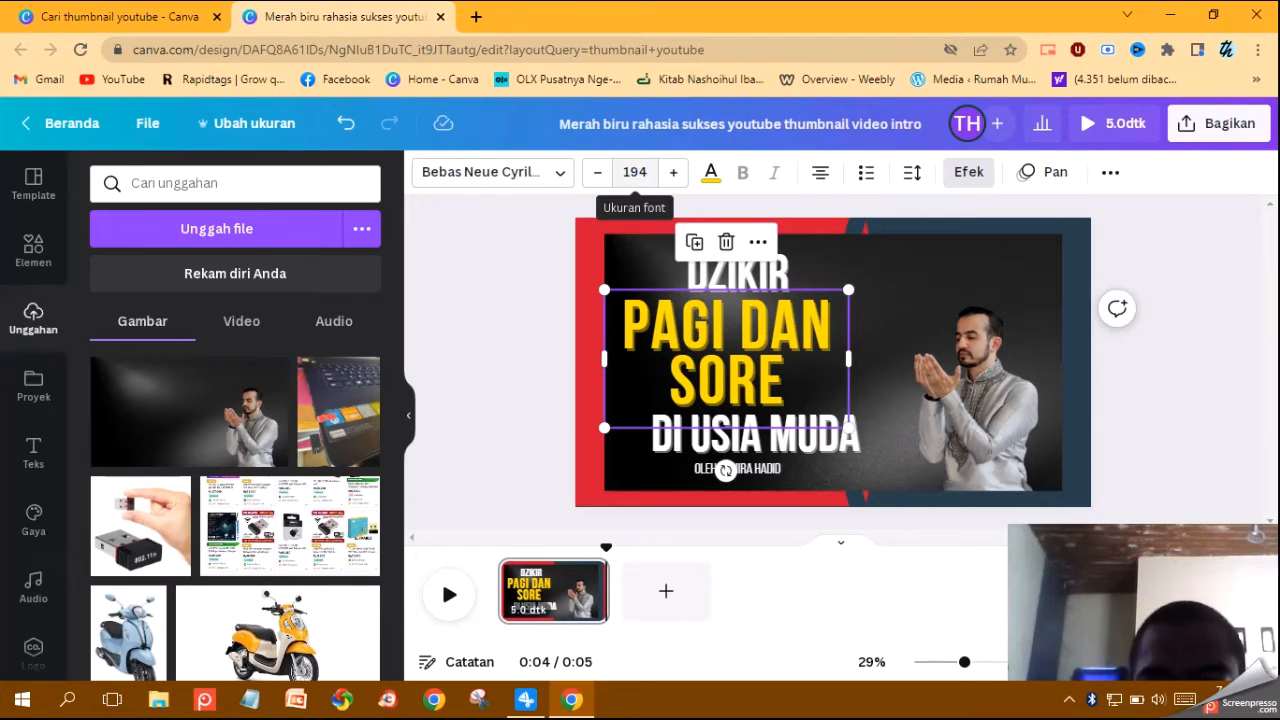
{"action": "left_click", "coordinate": [597, 172]}
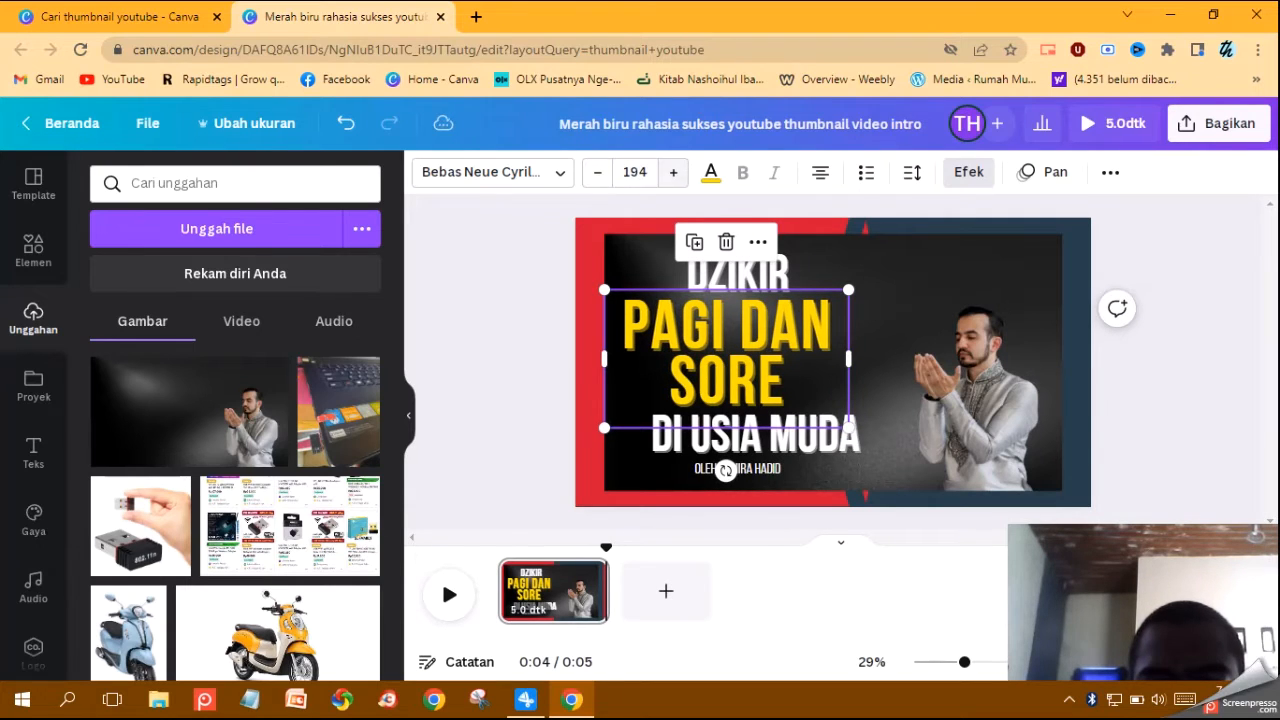
{"action": "left_click", "coordinate": [673, 172]}
{"action": "left_click_drag", "start_coordinate": [726, 358], "coordinate": [755, 362]}
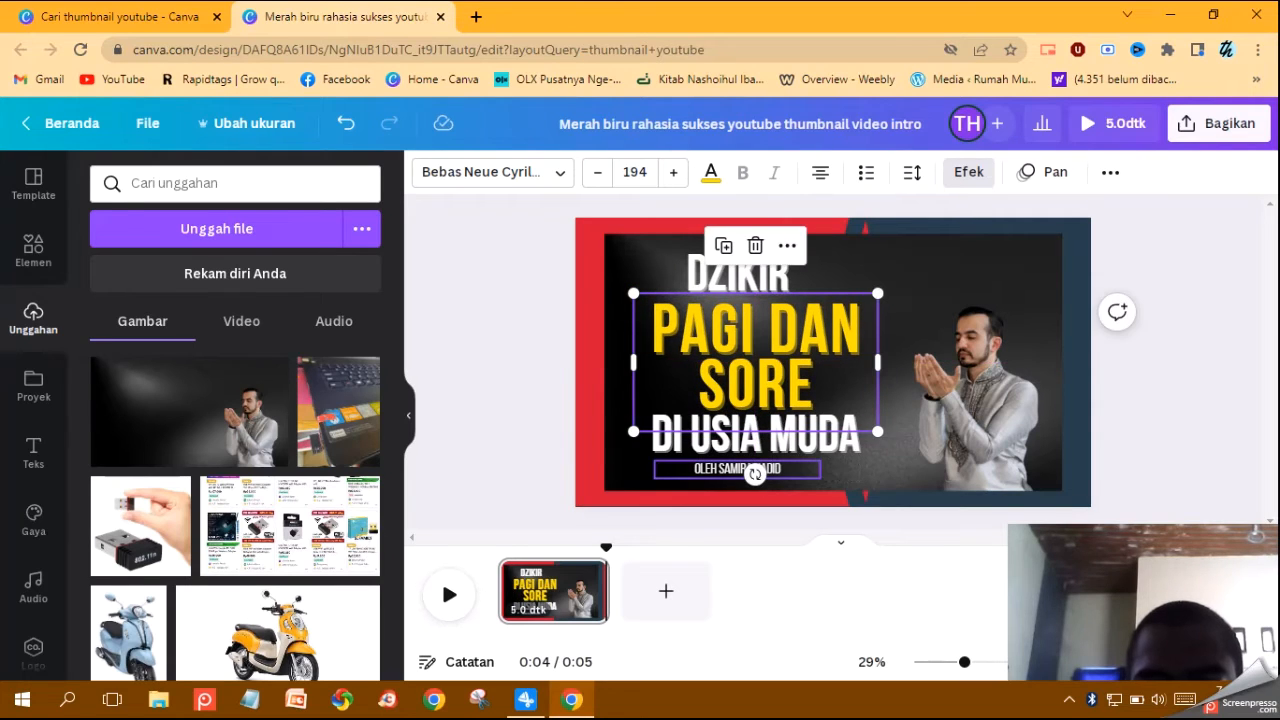
Move the "DI USIA MUDA" line slightly down and replace its text with "PEMBUKA REJEKI"
{"action": "left_click", "coordinate": [737, 470]}
{"action": "left_click_drag", "start_coordinate": [700, 435], "coordinate": [700, 446]}
{"action": "double_click", "coordinate": [700, 446]}
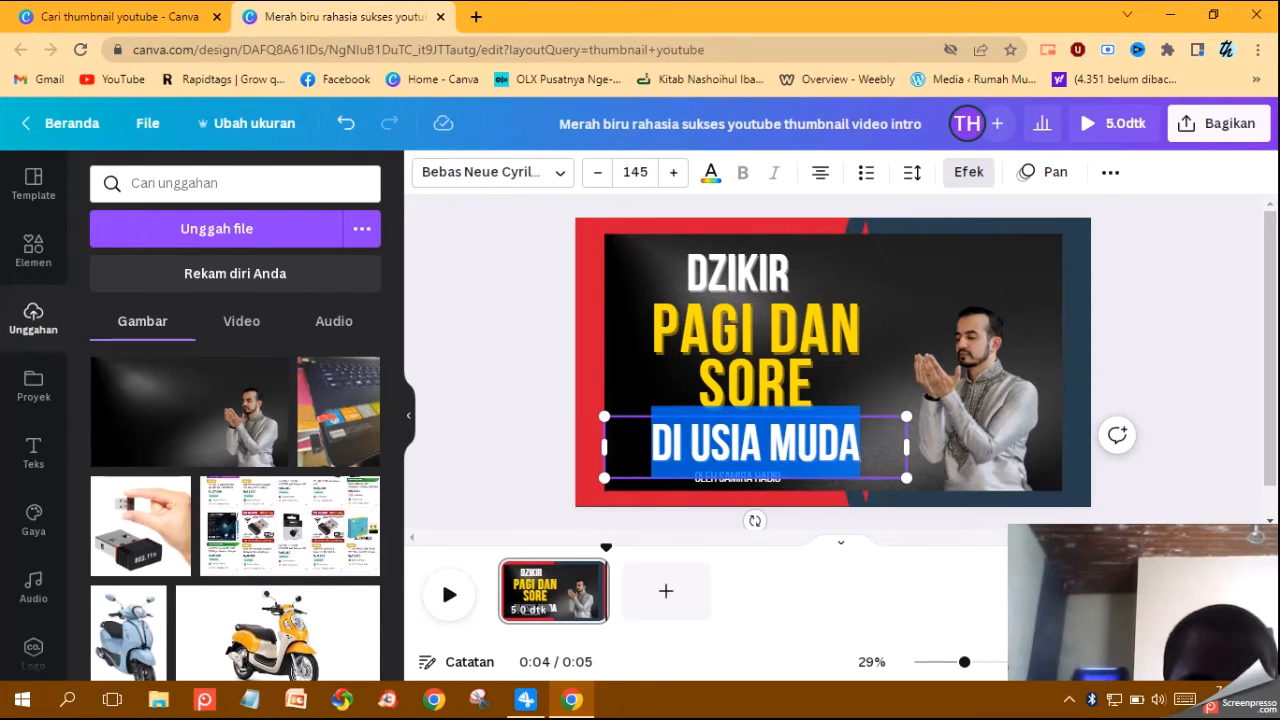
{"action": "type", "text": "PEMBU"}
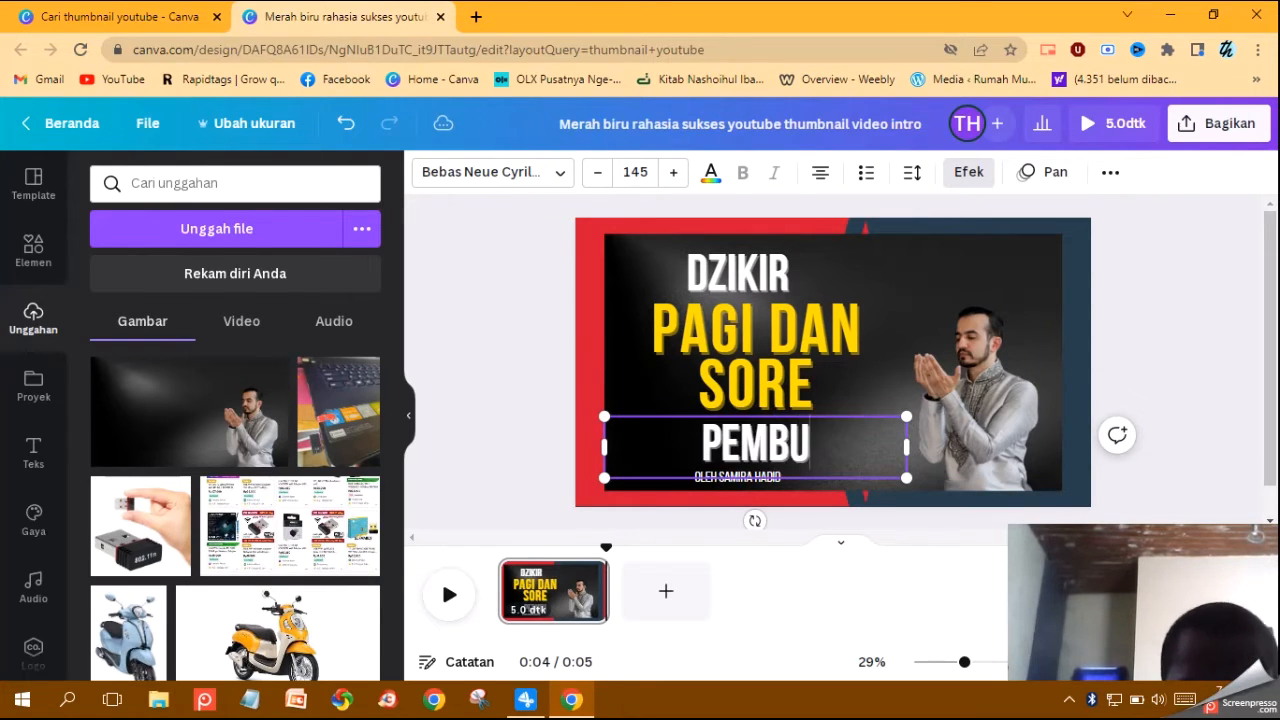
{"action": "type", "text": "KA REJEKI"}
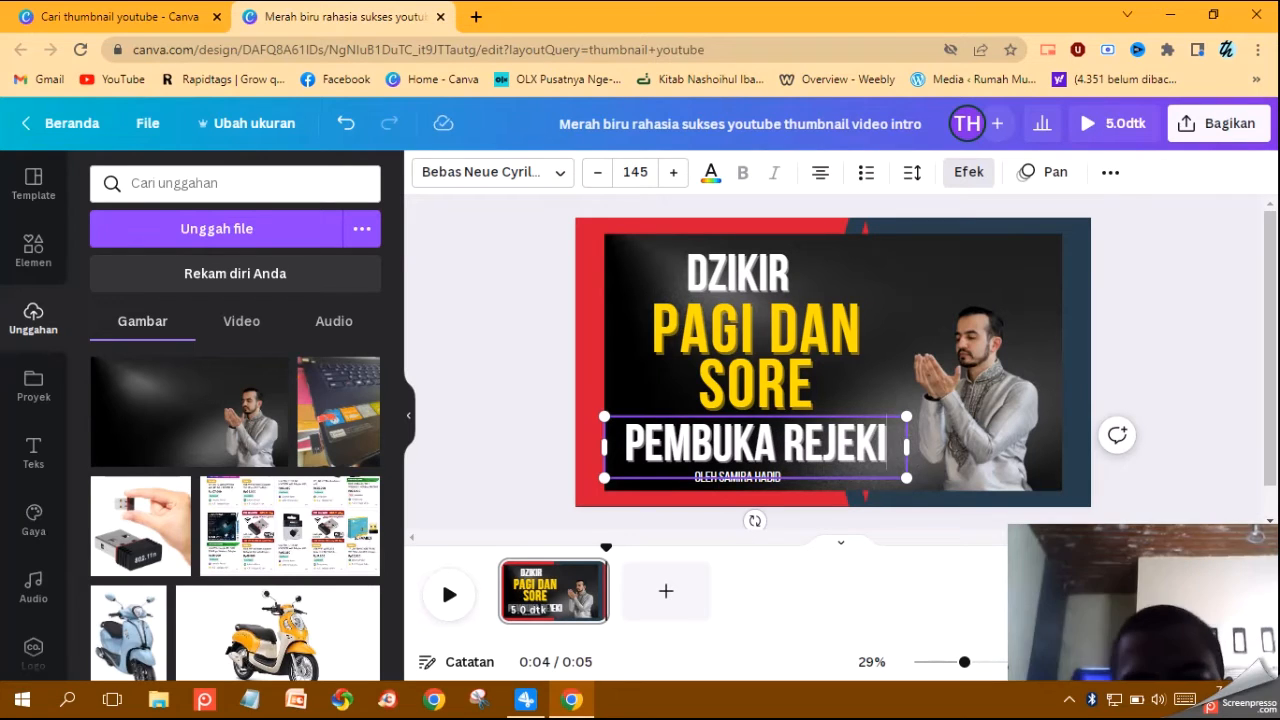
{"action": "key", "text": "Escape"}
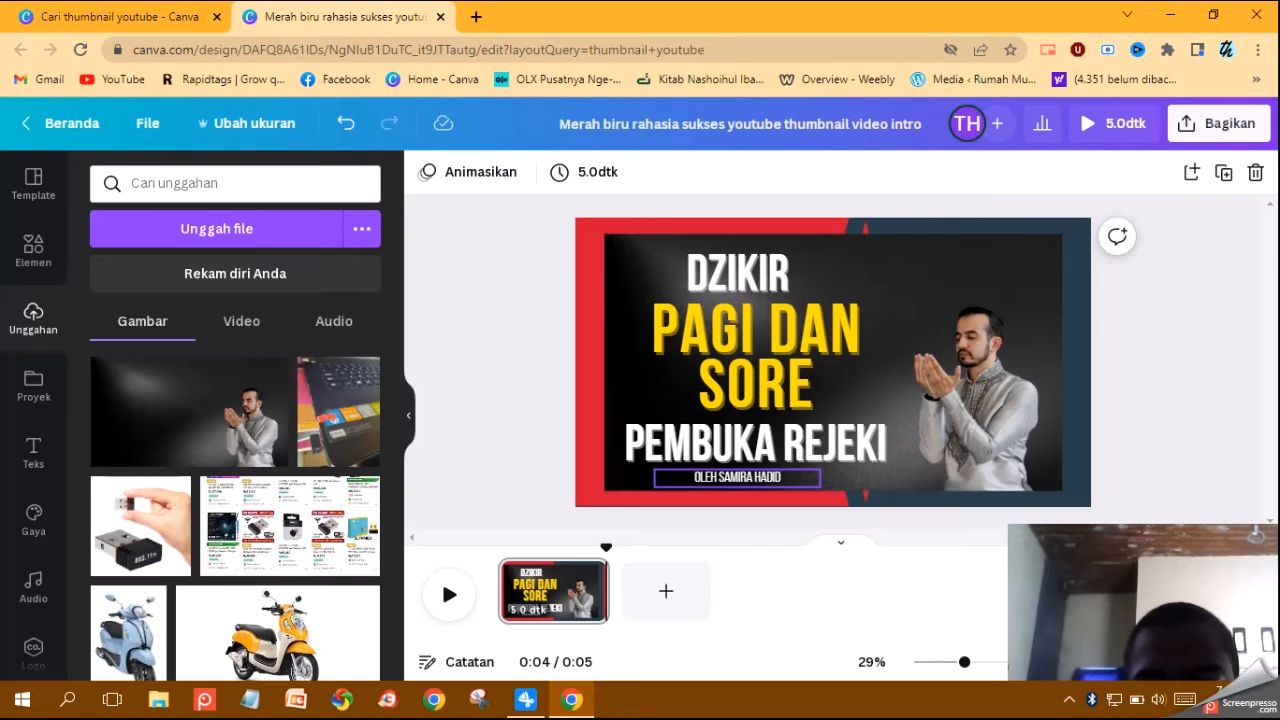
Replace the small author line under "PEMBUKA REJEKI" with "DAN KESELAMATAN"
{"action": "double_click", "coordinate": [737, 477]}
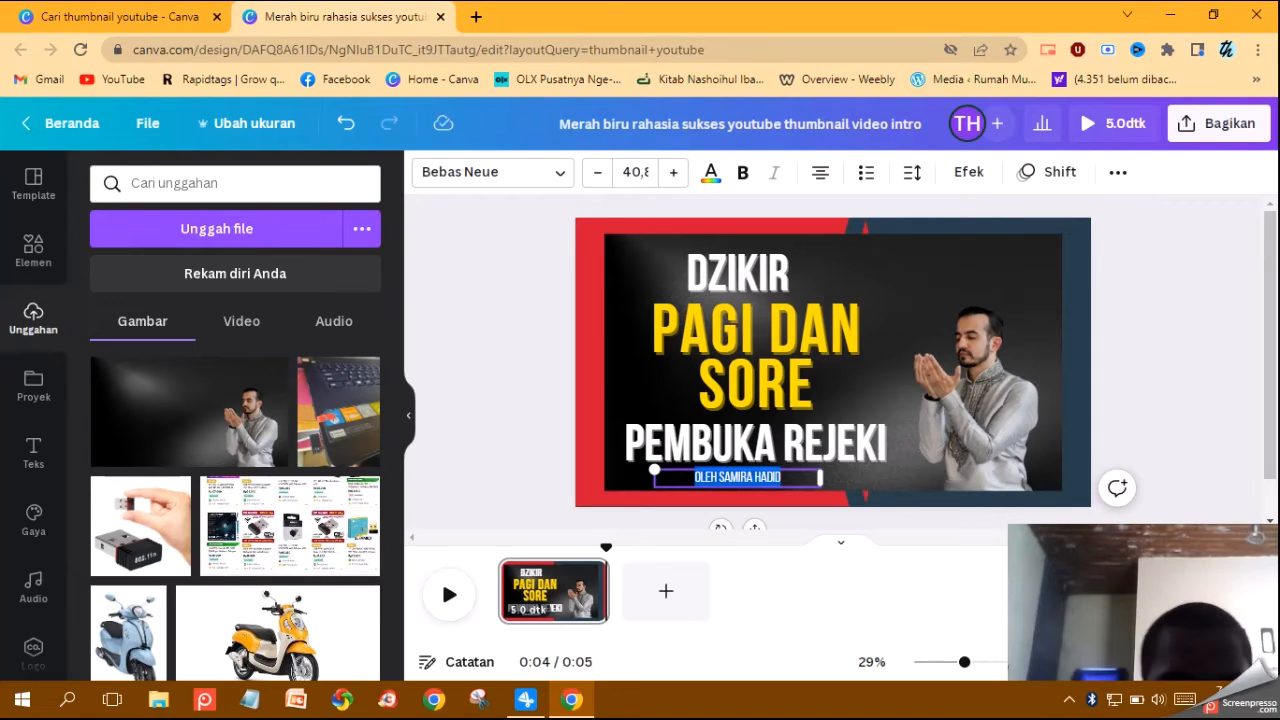
{"action": "type", "text": "DAN"}
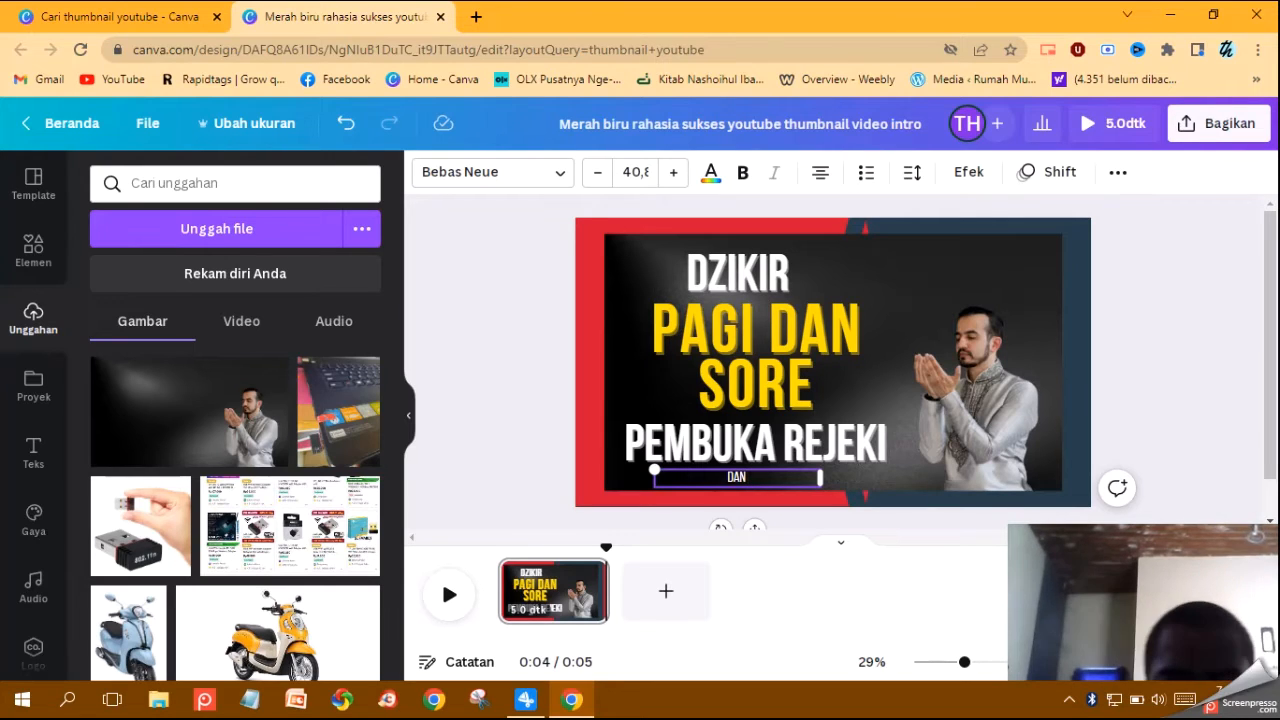
{"action": "type", "text": " KESELAMATAN"}
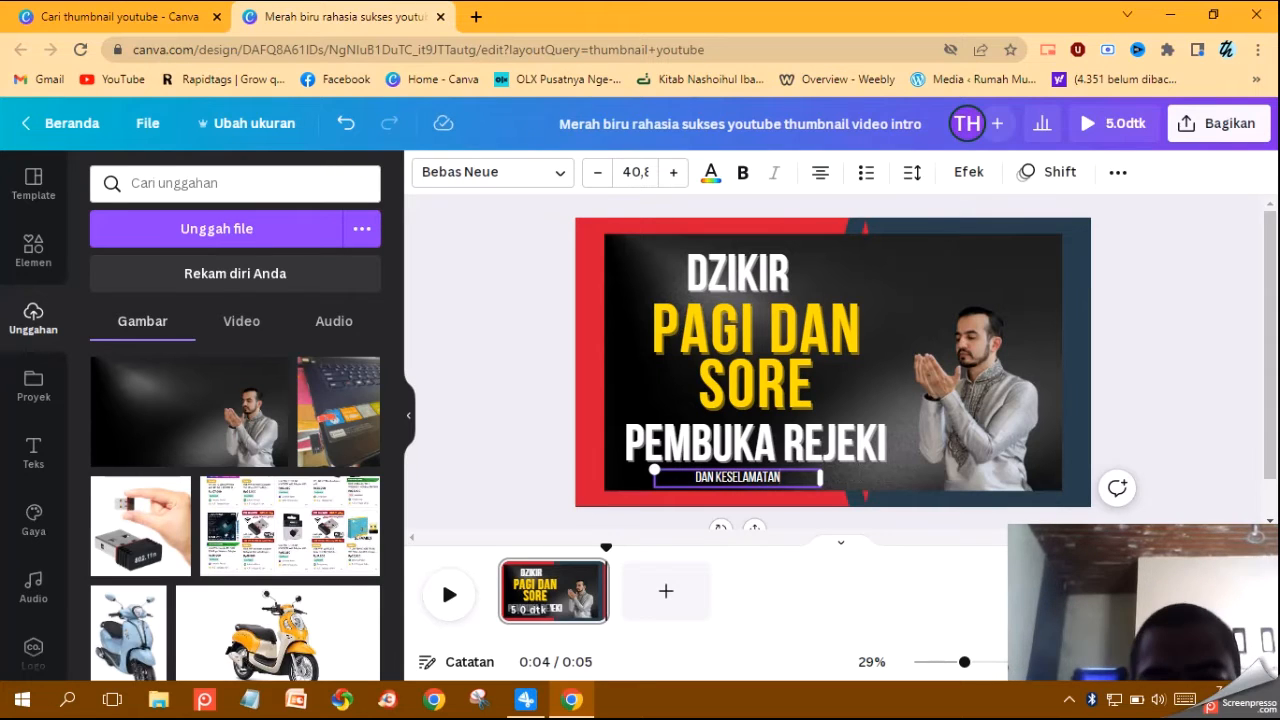
{"action": "left_click", "coordinate": [1170, 380]}
Enlarge "DAN KESELAMATAN" to font size 62,3 and centre it below "PEMBUKA REJEKI"
{"action": "left_click", "coordinate": [738, 478]}
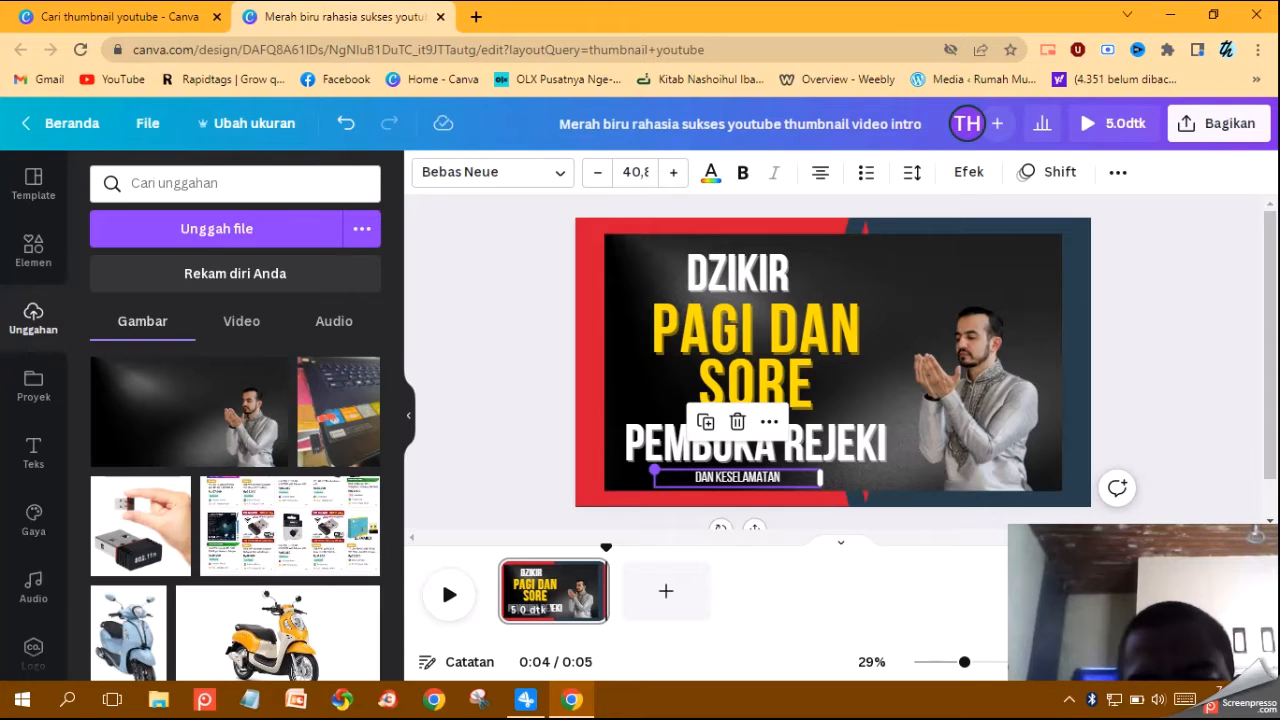
{"action": "left_click_drag", "start_coordinate": [655, 470], "coordinate": [576, 461]}
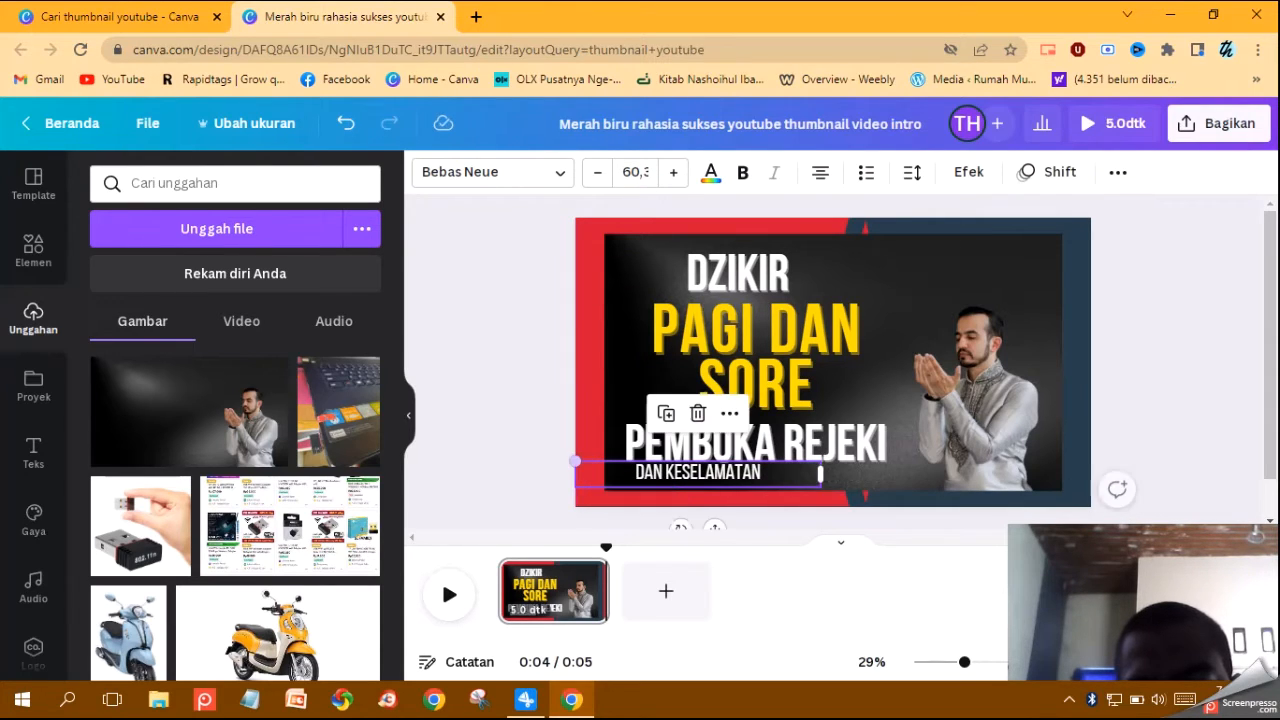
{"action": "left_click_drag", "start_coordinate": [660, 478], "coordinate": [716, 480]}
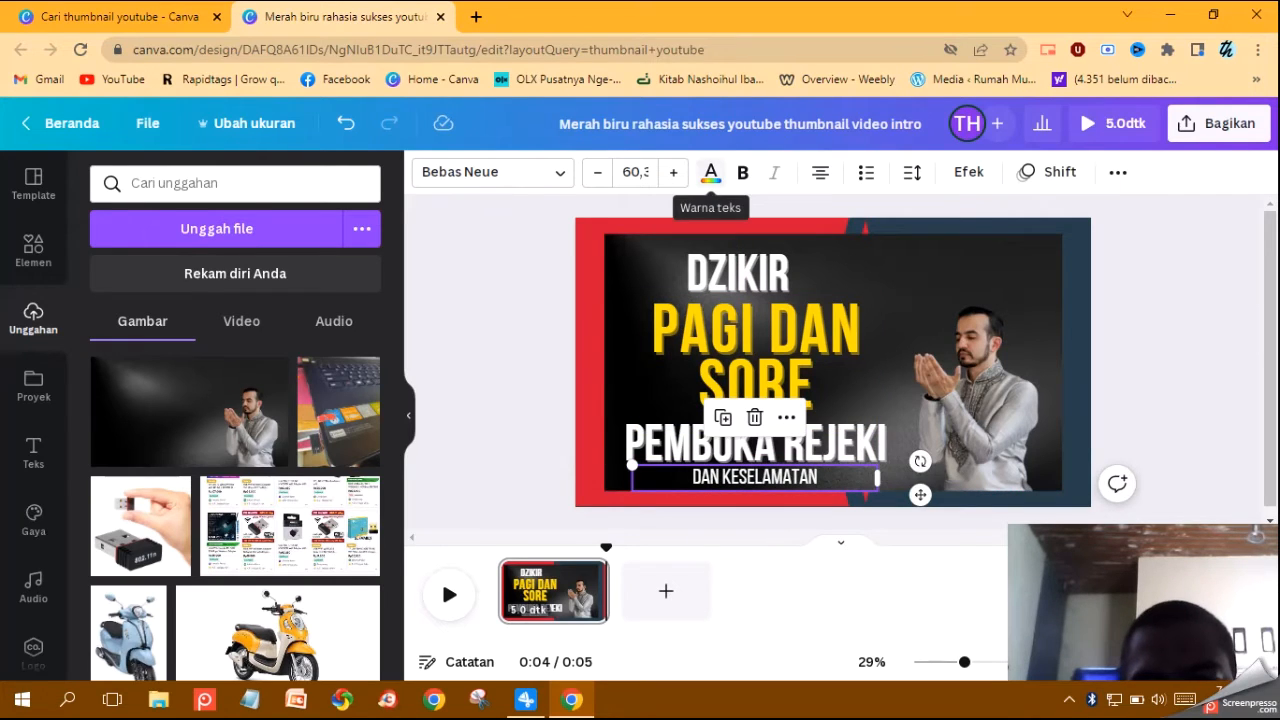
{"action": "left_click", "coordinate": [673, 172]}
{"action": "left_click", "coordinate": [673, 172]}
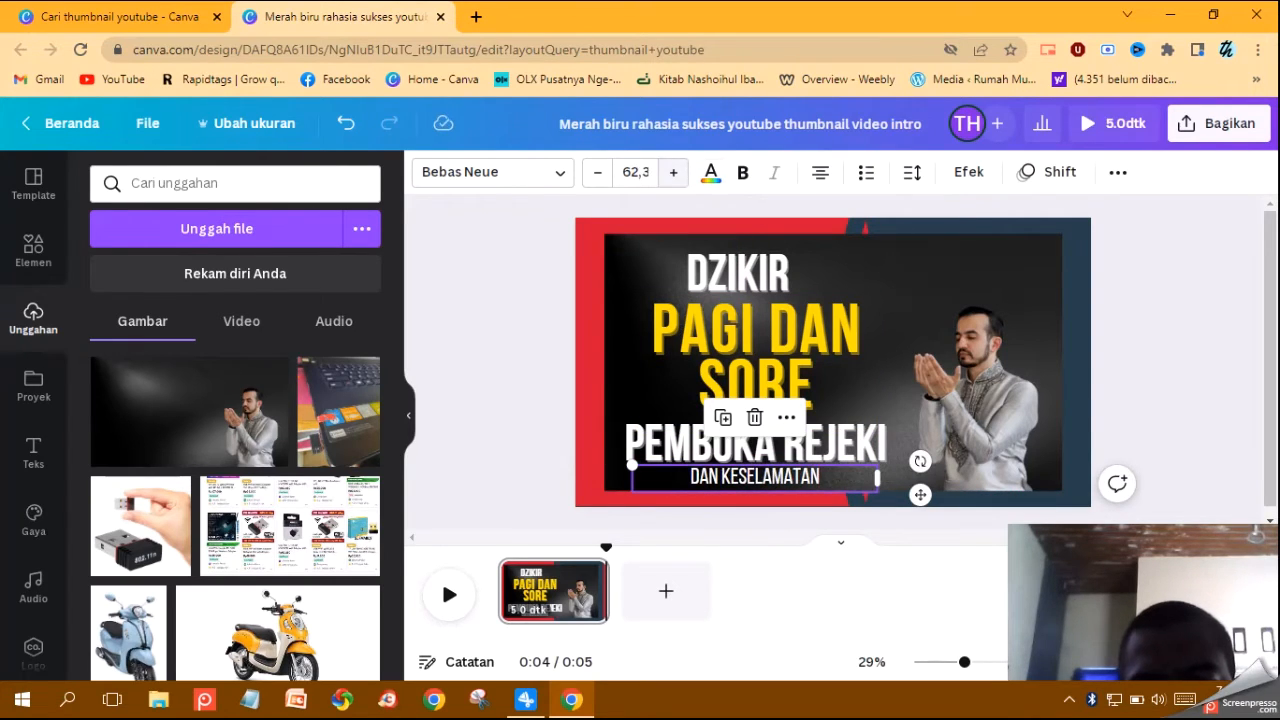
{"action": "key", "text": "Escape"}
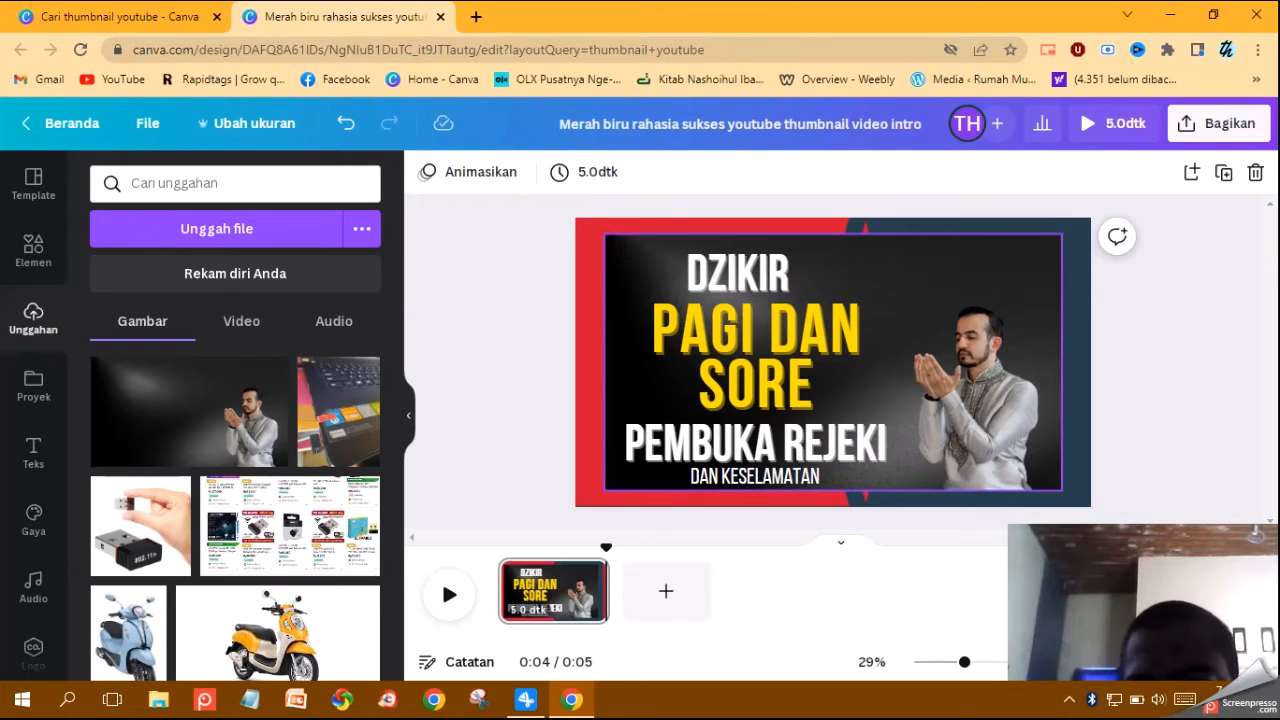
Try flipping the photo of the praying man horizontally, and flip it back
{"action": "left_click", "coordinate": [833, 362]}
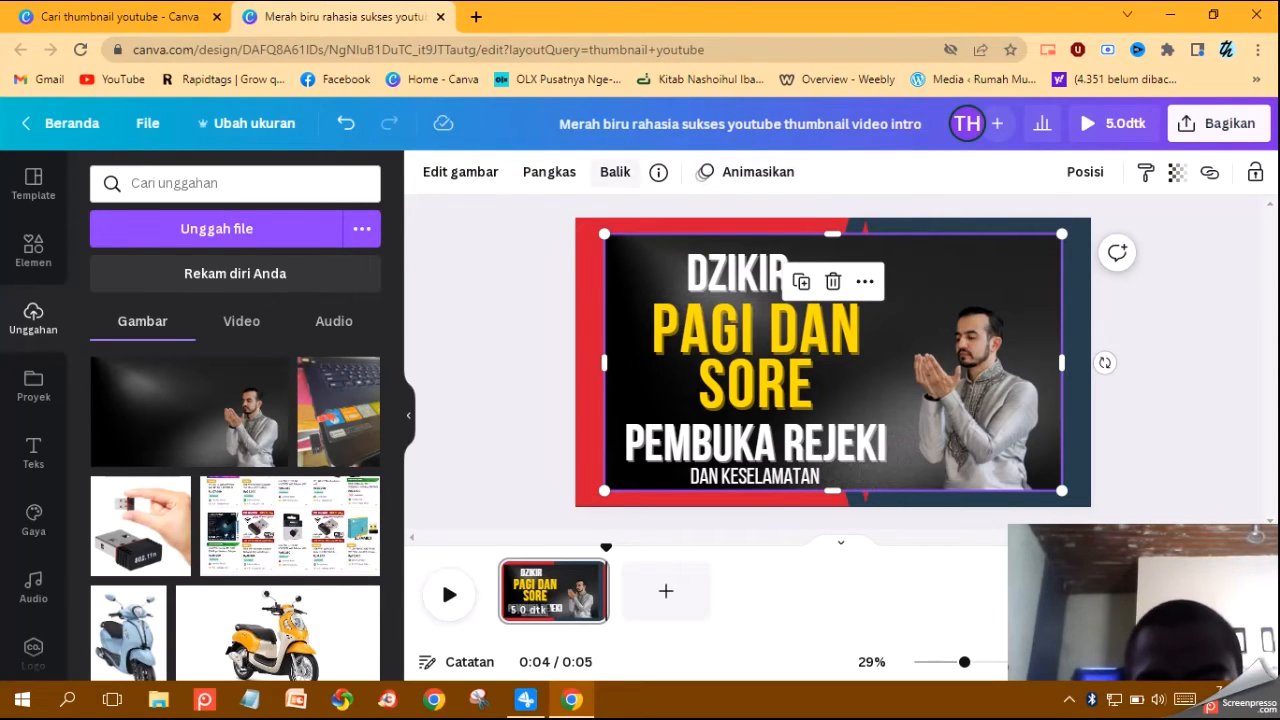
{"action": "left_click", "coordinate": [615, 172]}
{"action": "left_click", "coordinate": [677, 221]}
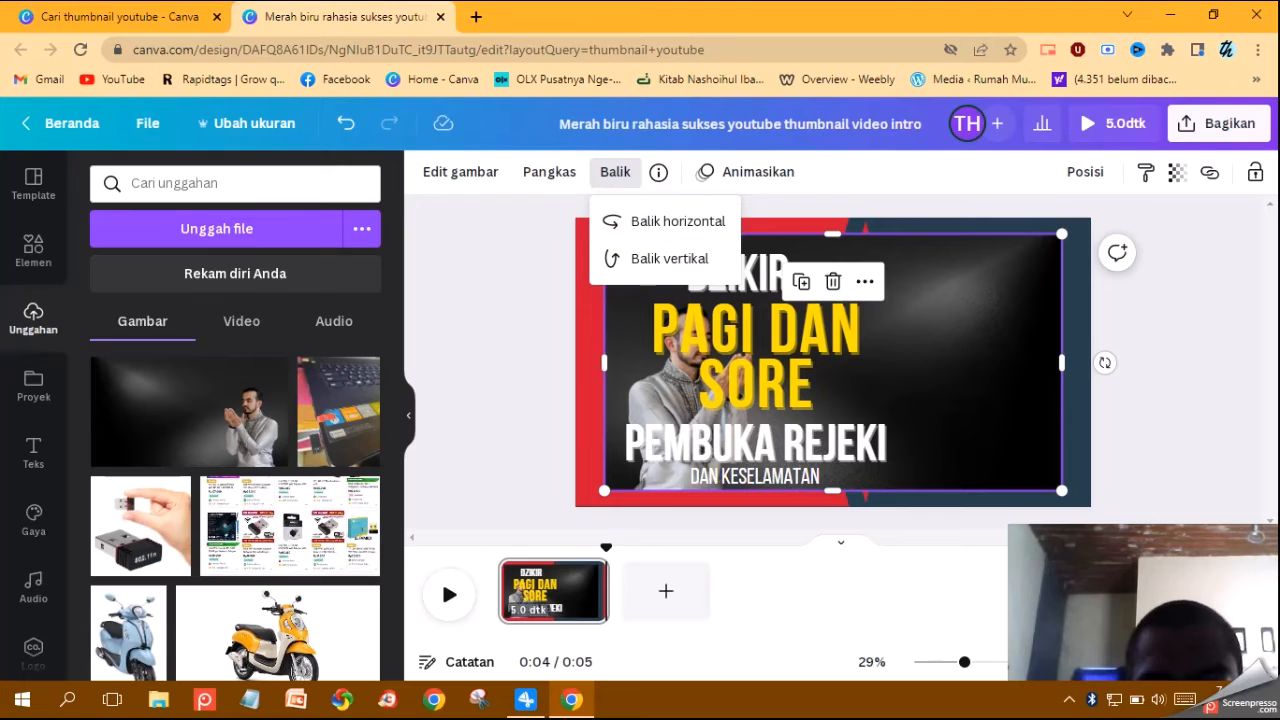
{"action": "key", "text": "Escape"}
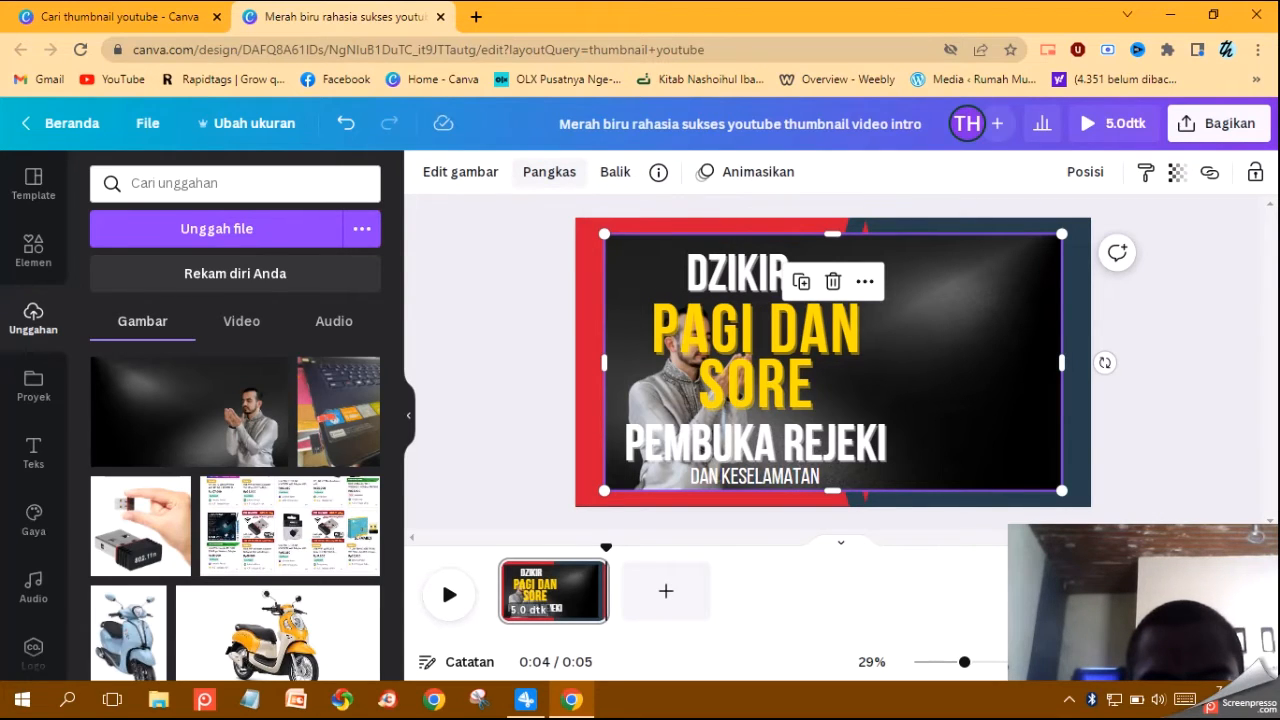
{"action": "left_click", "coordinate": [615, 172]}
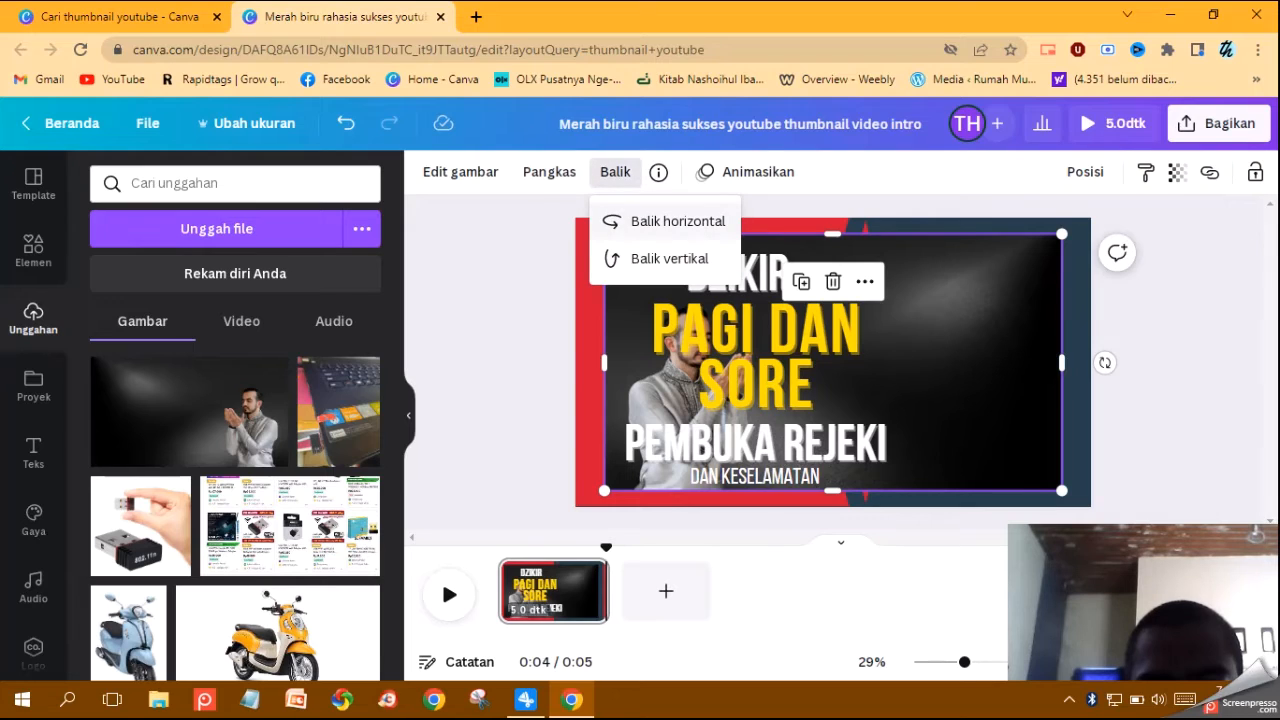
{"action": "left_click", "coordinate": [678, 221]}
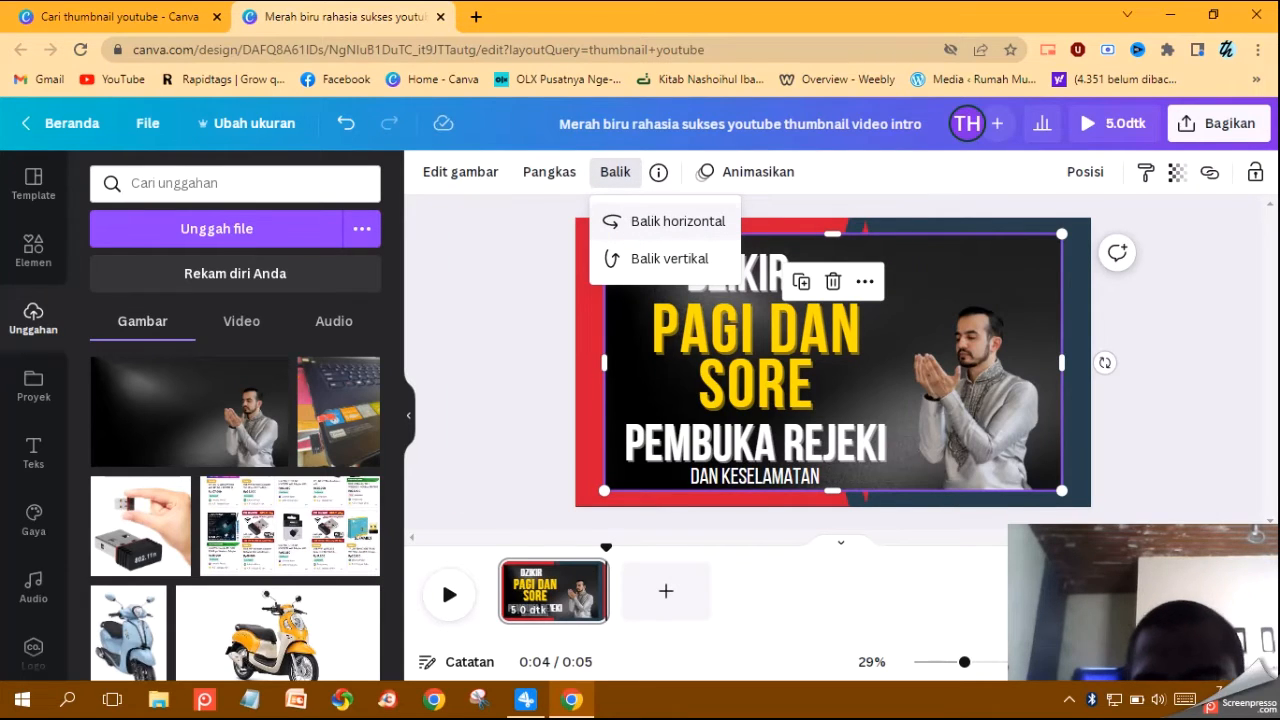
{"action": "key", "text": "Escape"}
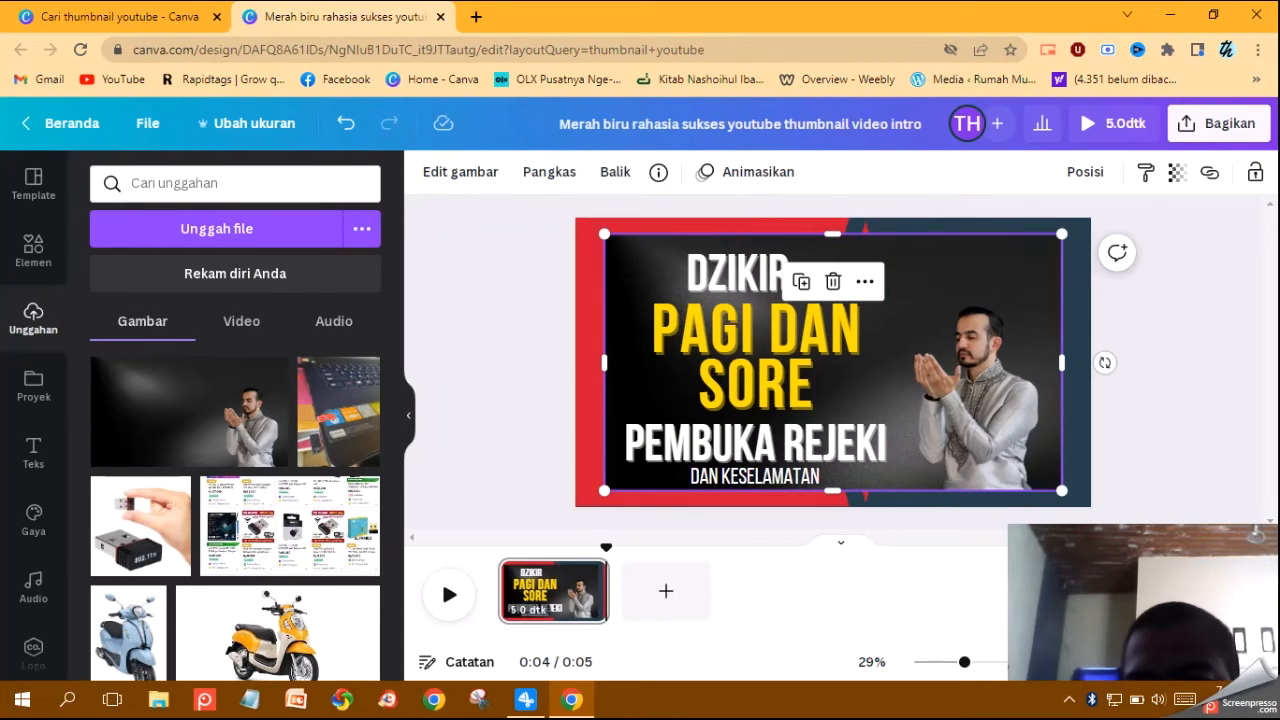
Try the photo's transparency at 0 and at about 48
{"action": "left_click", "coordinate": [1177, 172]}
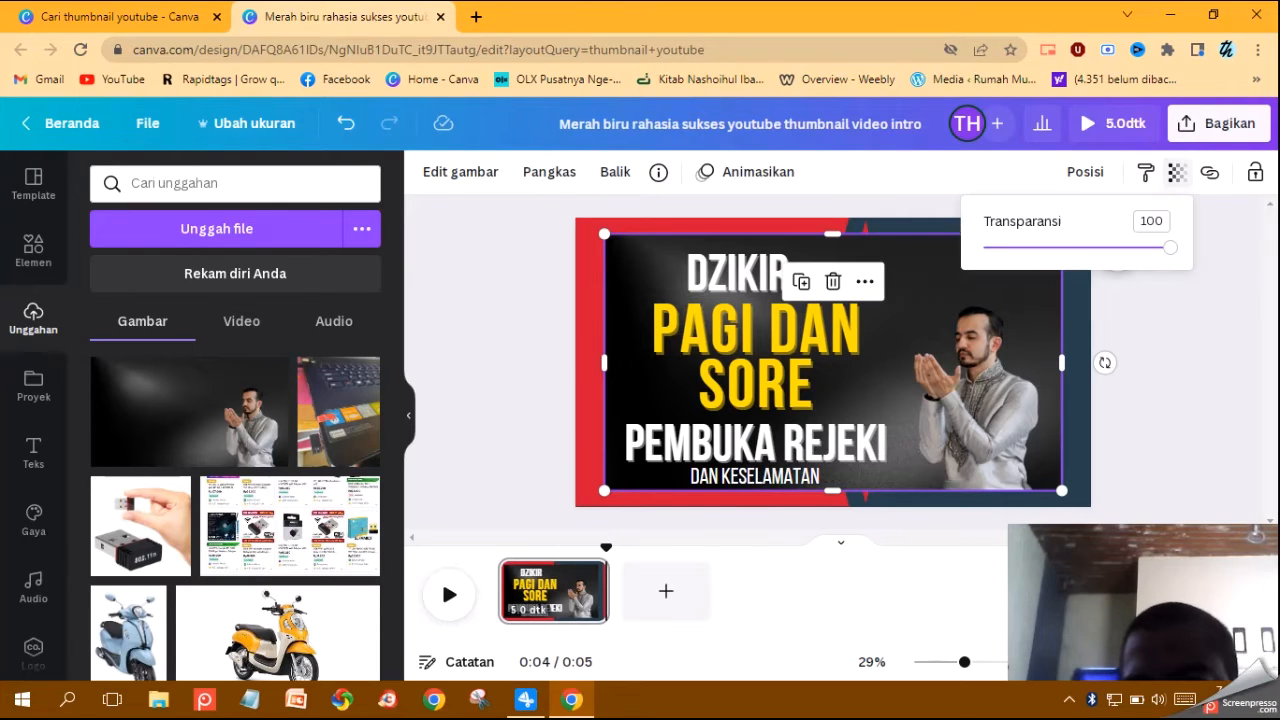
{"action": "left_click_drag", "start_coordinate": [1170, 247], "coordinate": [984, 247]}
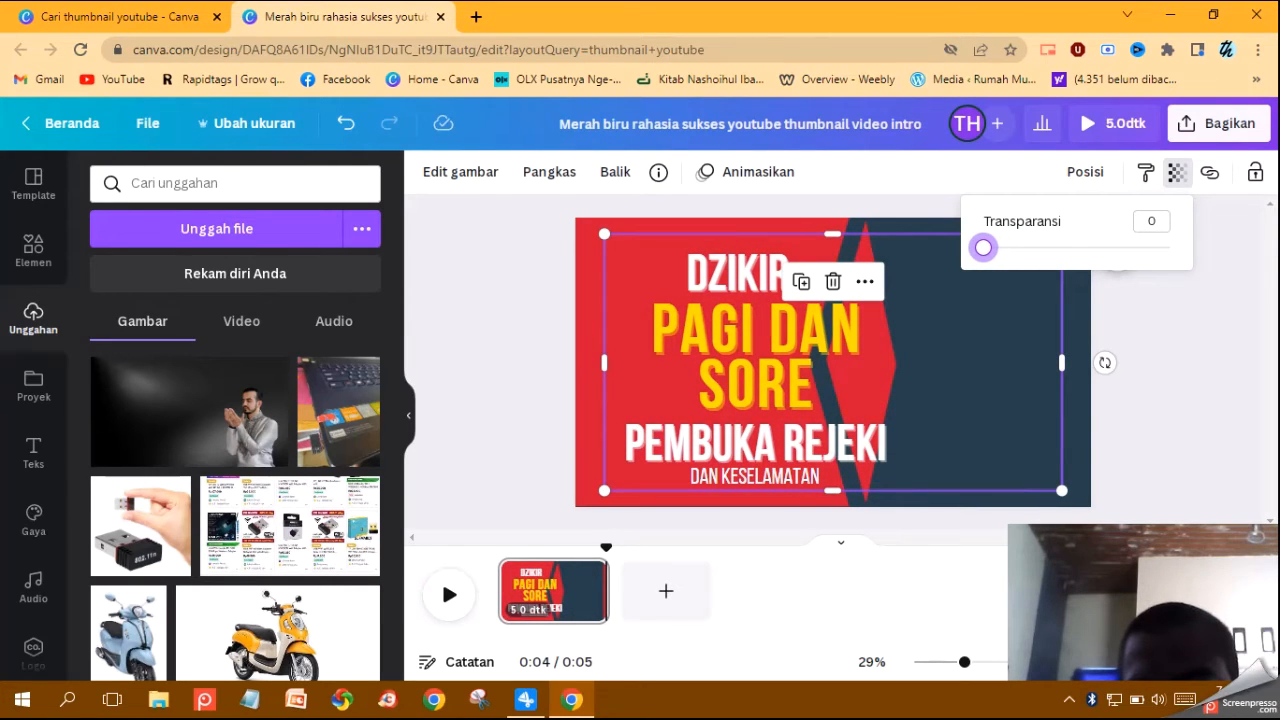
{"action": "left_click_drag", "start_coordinate": [984, 247], "coordinate": [1071, 247]}
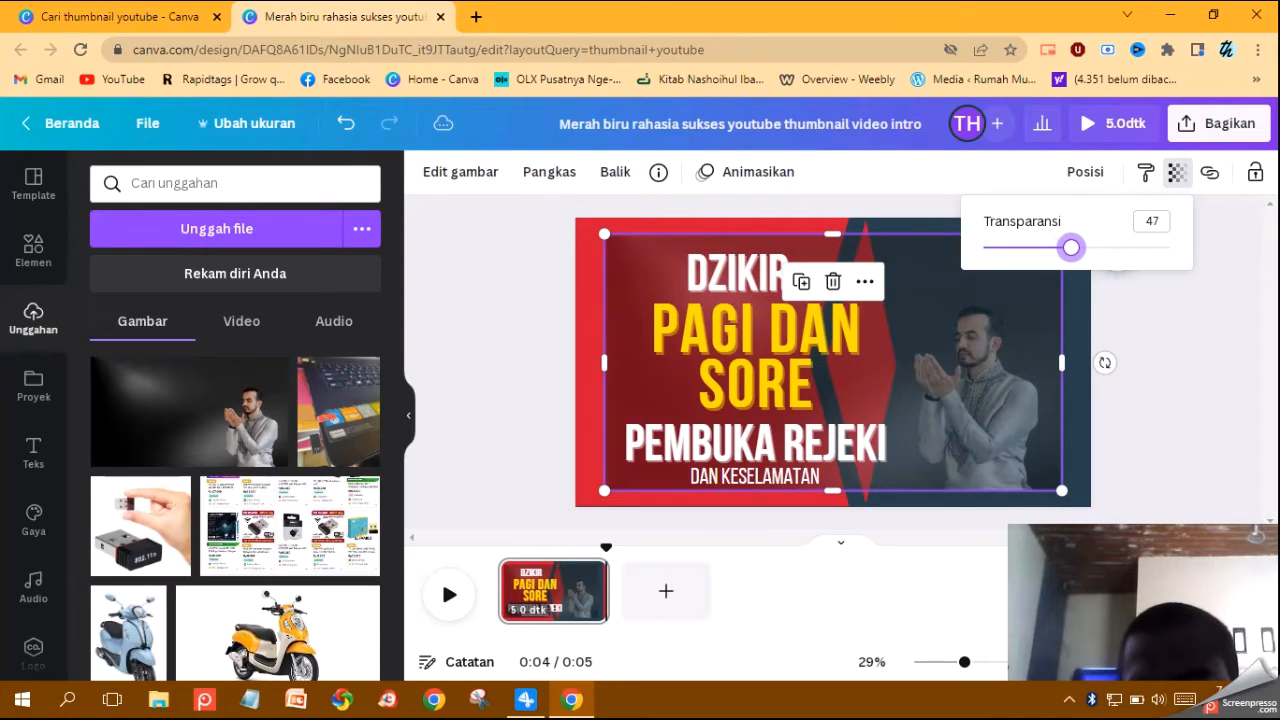
{"action": "key", "text": "Escape"}
{"action": "key", "text": "Escape"}
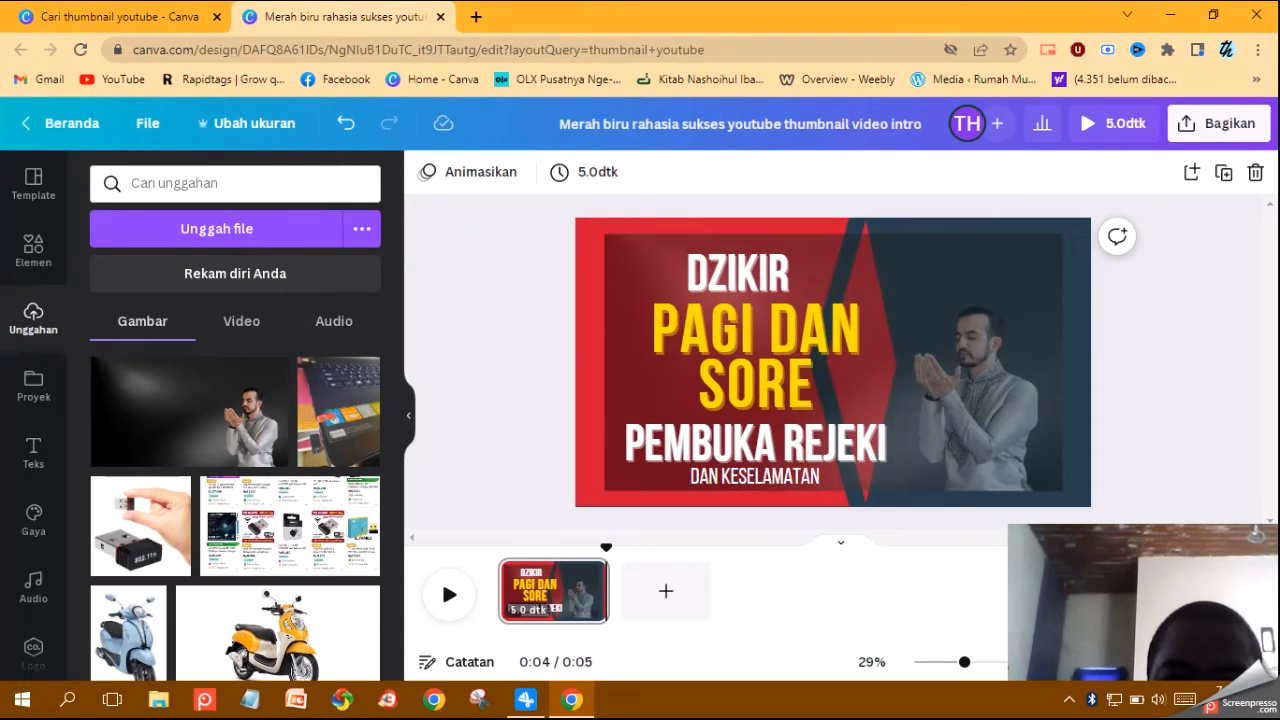
Set the transparency of the praying man photo to 67
{"action": "left_click", "coordinate": [945, 330]}
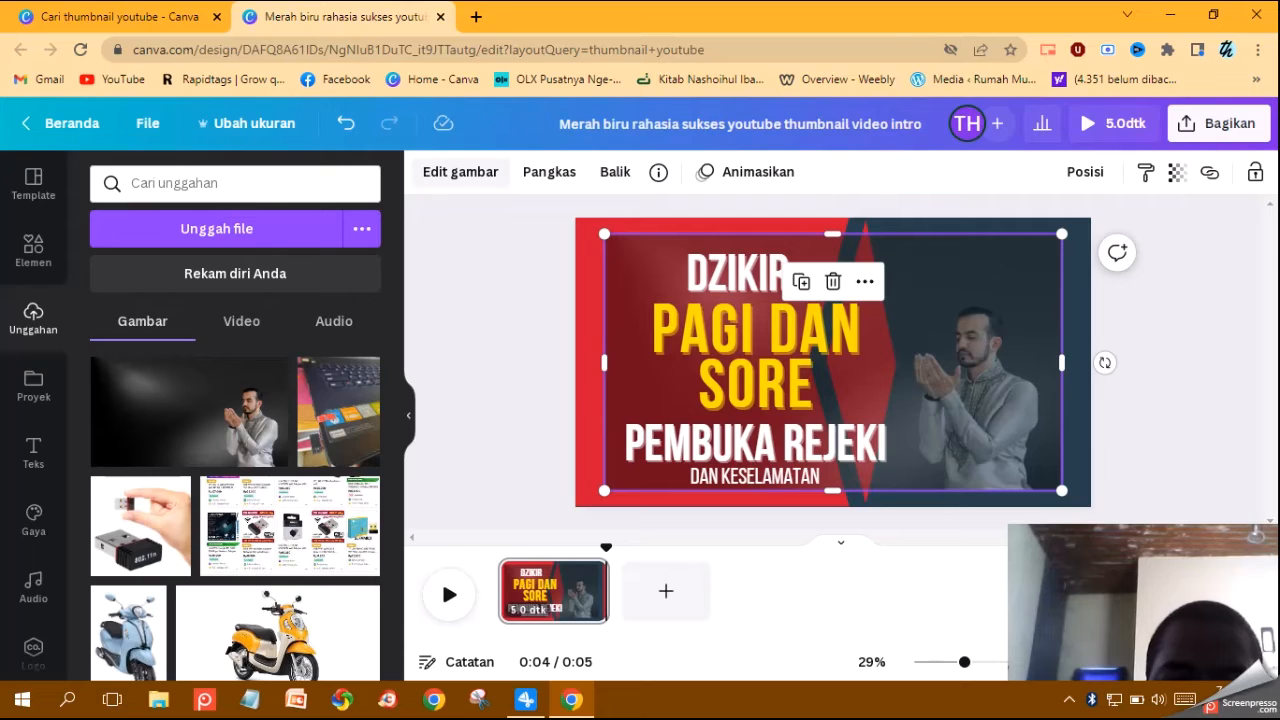
{"action": "left_click", "coordinate": [460, 171]}
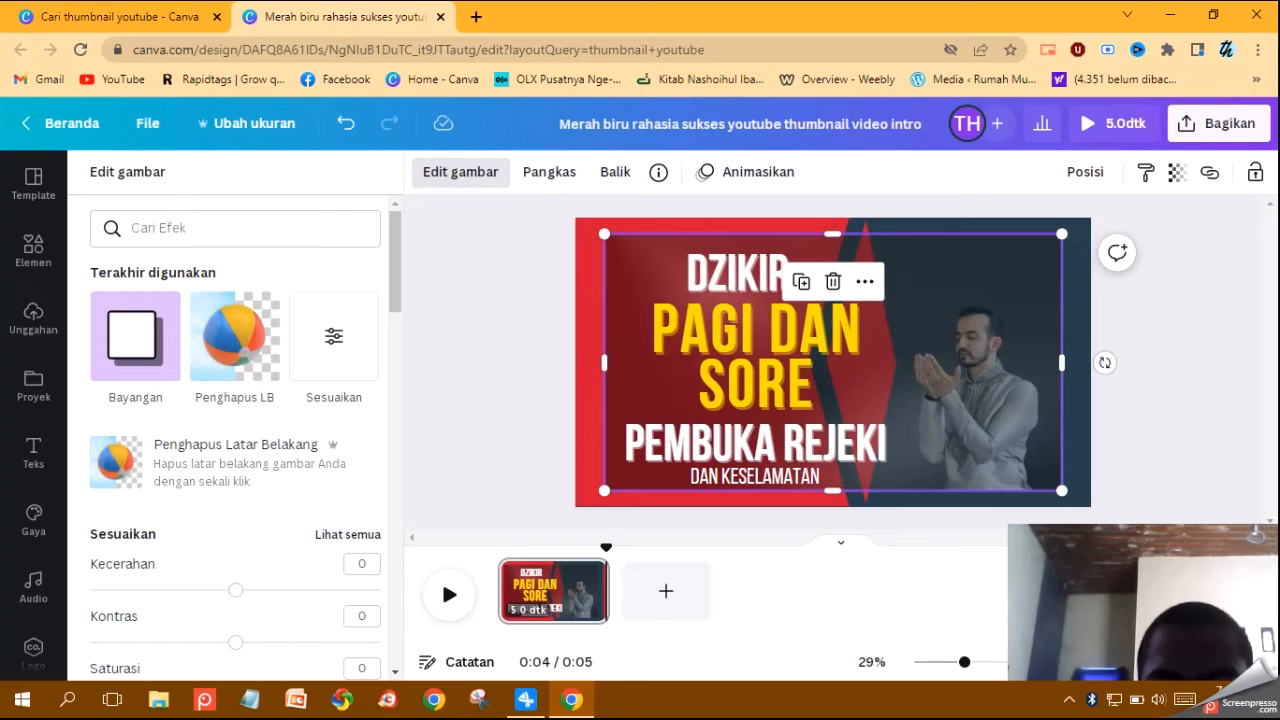
{"action": "left_click", "coordinate": [1085, 172]}
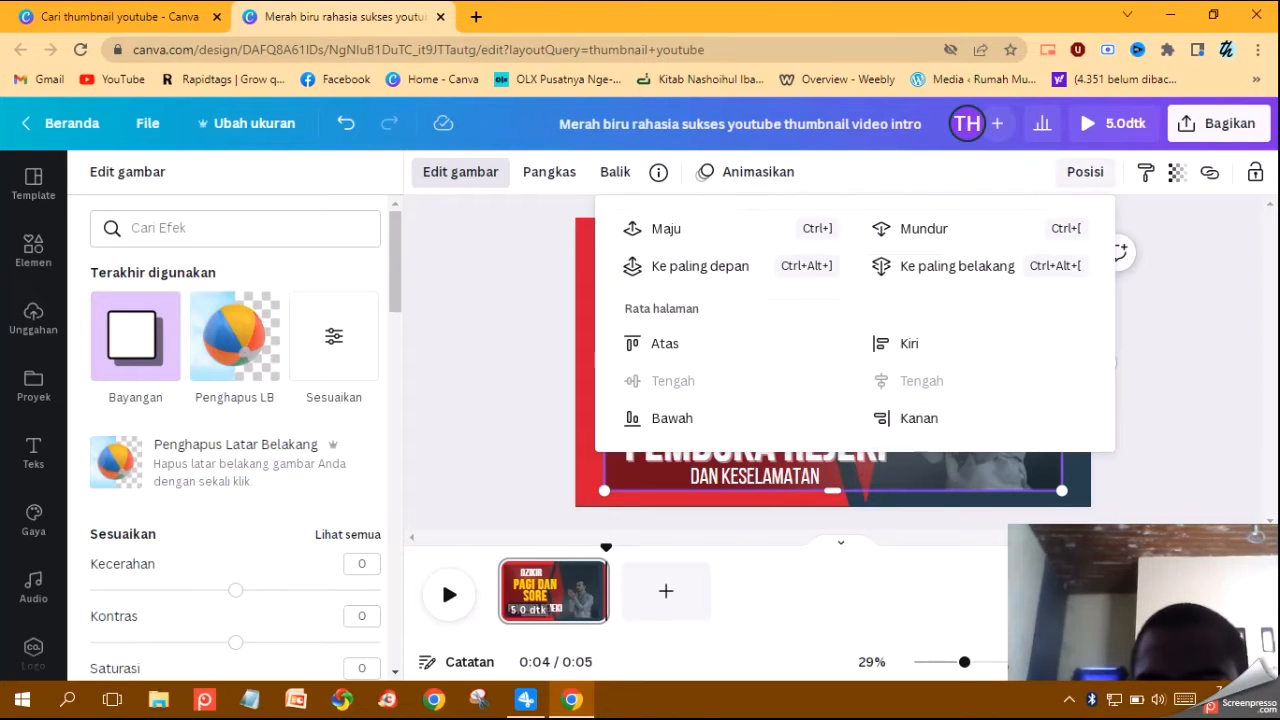
{"action": "key", "text": "Escape"}
{"action": "left_click", "coordinate": [1176, 172]}
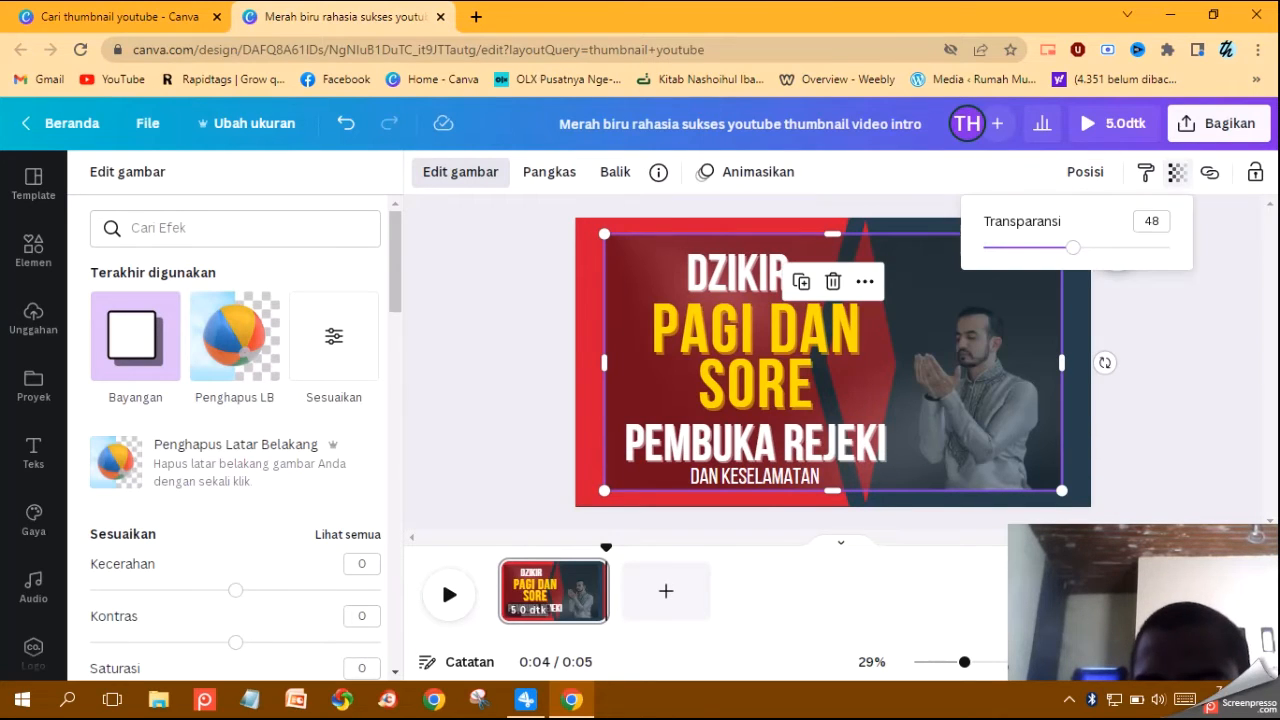
{"action": "left_click_drag", "start_coordinate": [1166, 248], "coordinate": [1108, 247]}
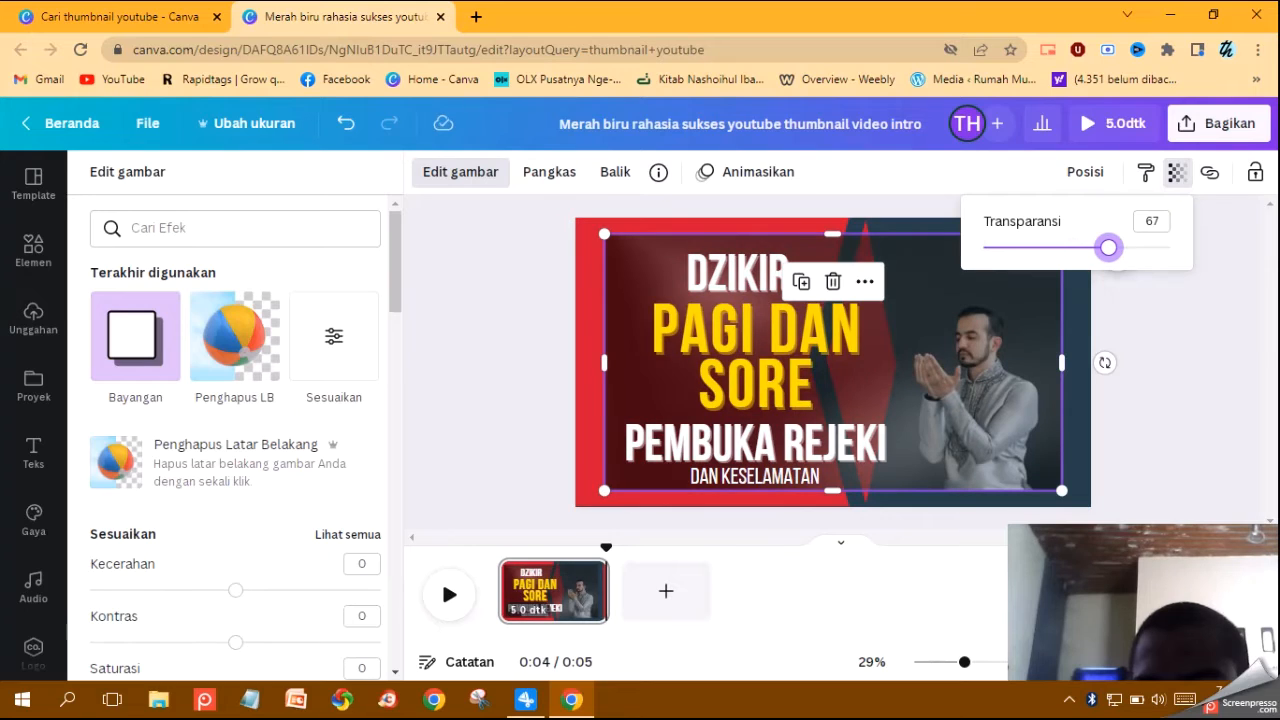
{"action": "key", "text": "Escape"}
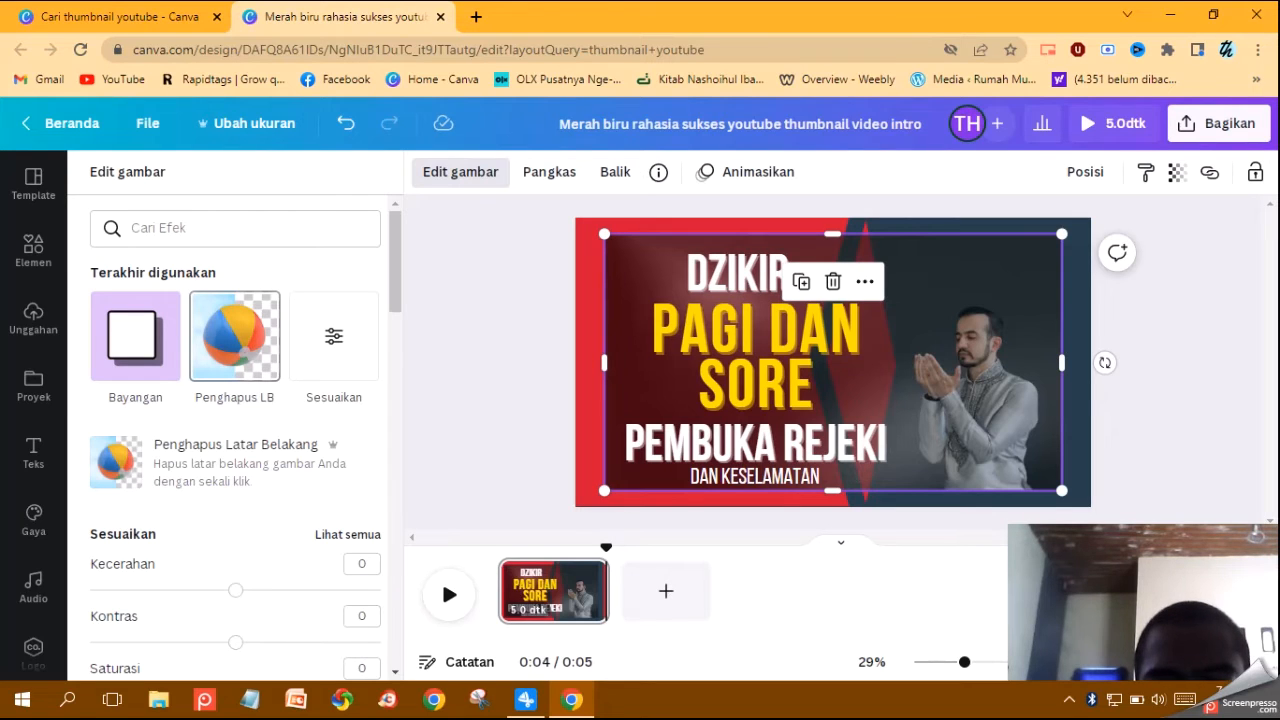
Try the background remover and its restore brush on the photo, and undo the background removal
{"action": "left_click", "coordinate": [235, 336]}
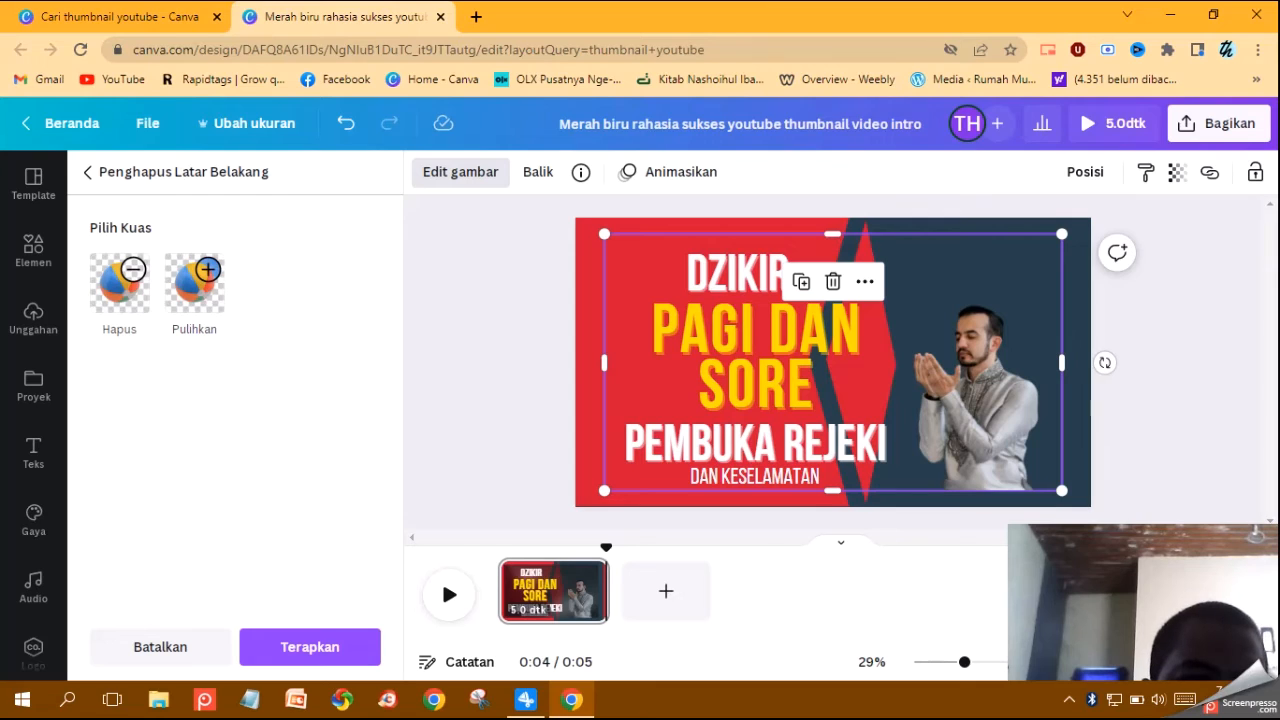
{"action": "left_click", "coordinate": [194, 282]}
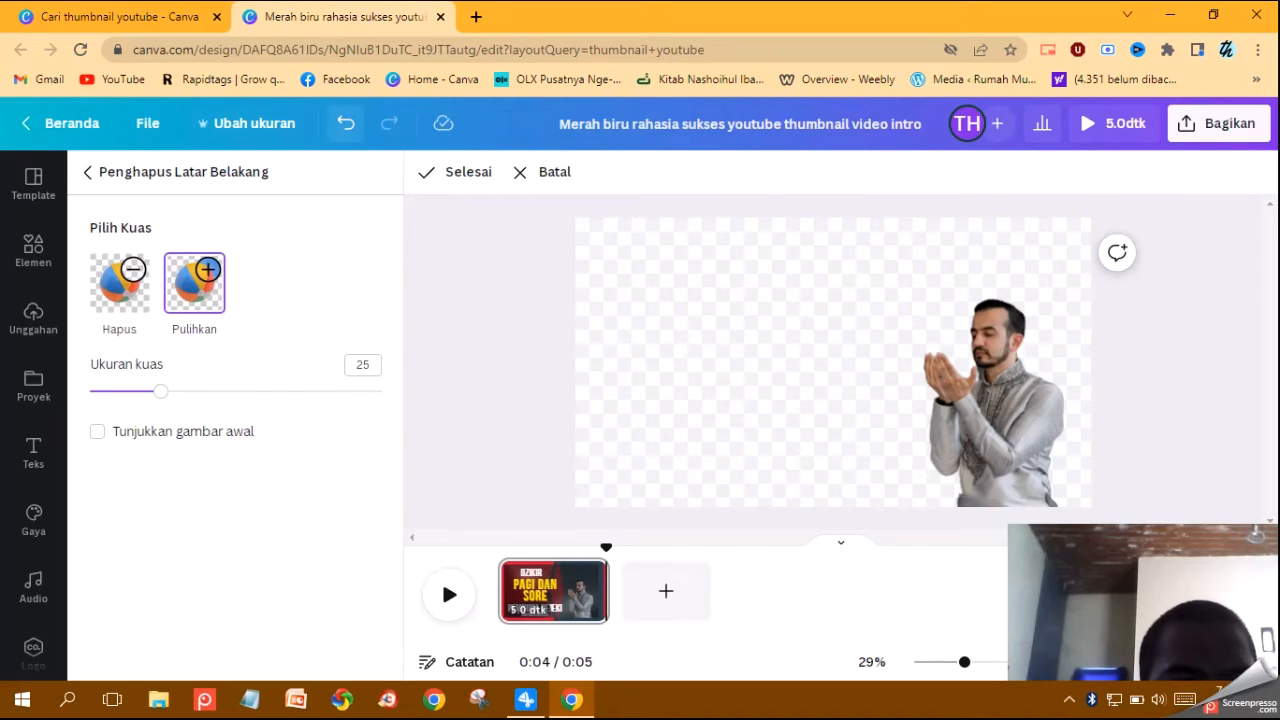
{"action": "left_click", "coordinate": [345, 122]}
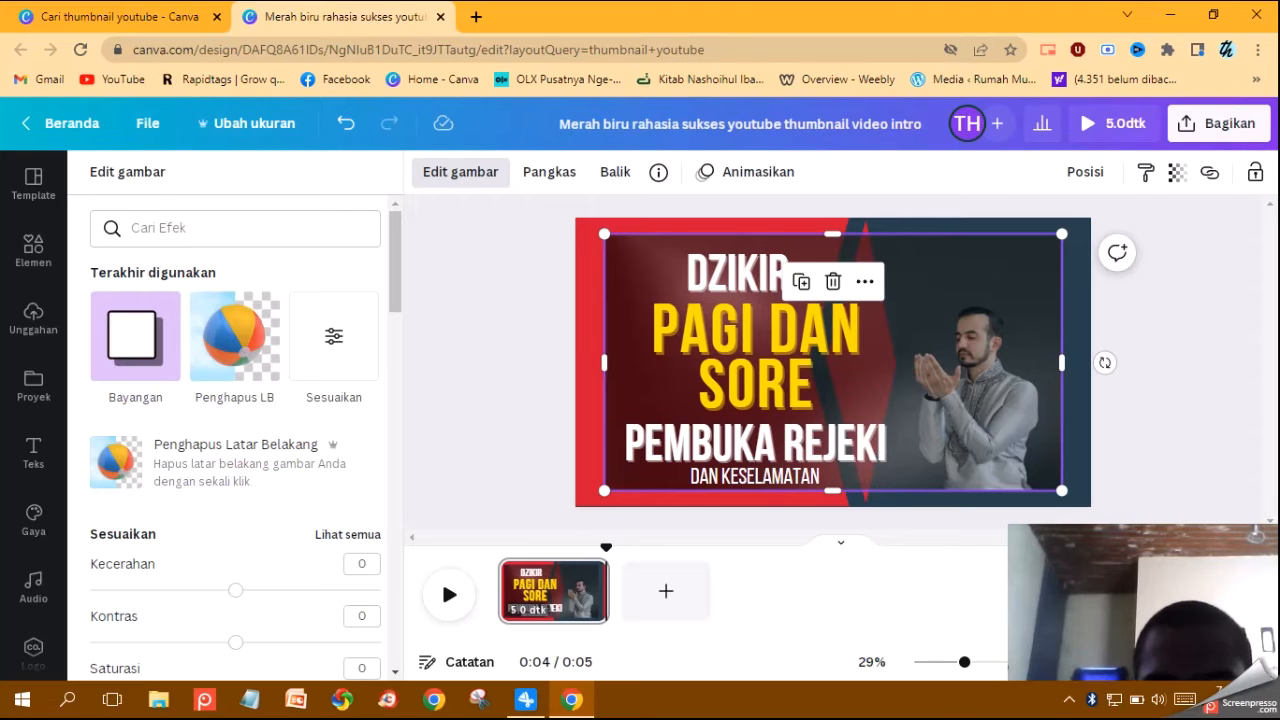
Try the Melengkung shadow on the praying man photo, then shrink the photo and move it towards the page's upper-right corner
{"action": "left_click", "coordinate": [33, 318]}
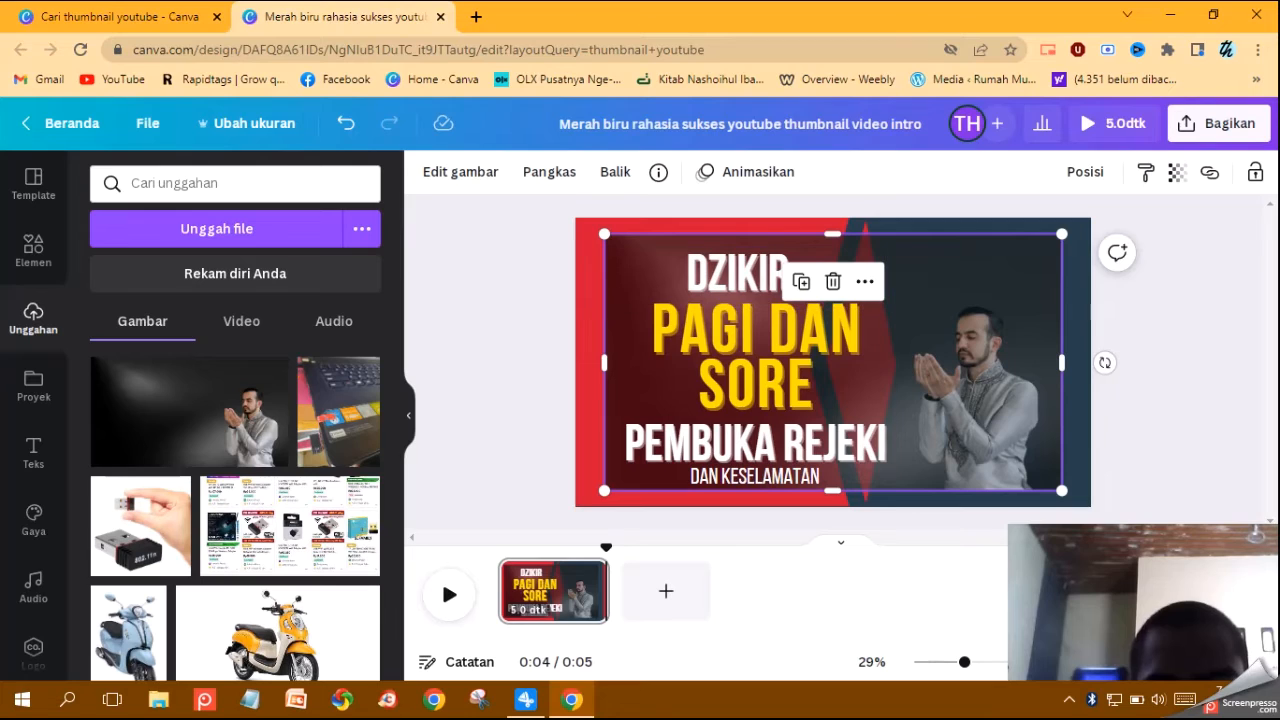
{"action": "left_click", "coordinate": [460, 171]}
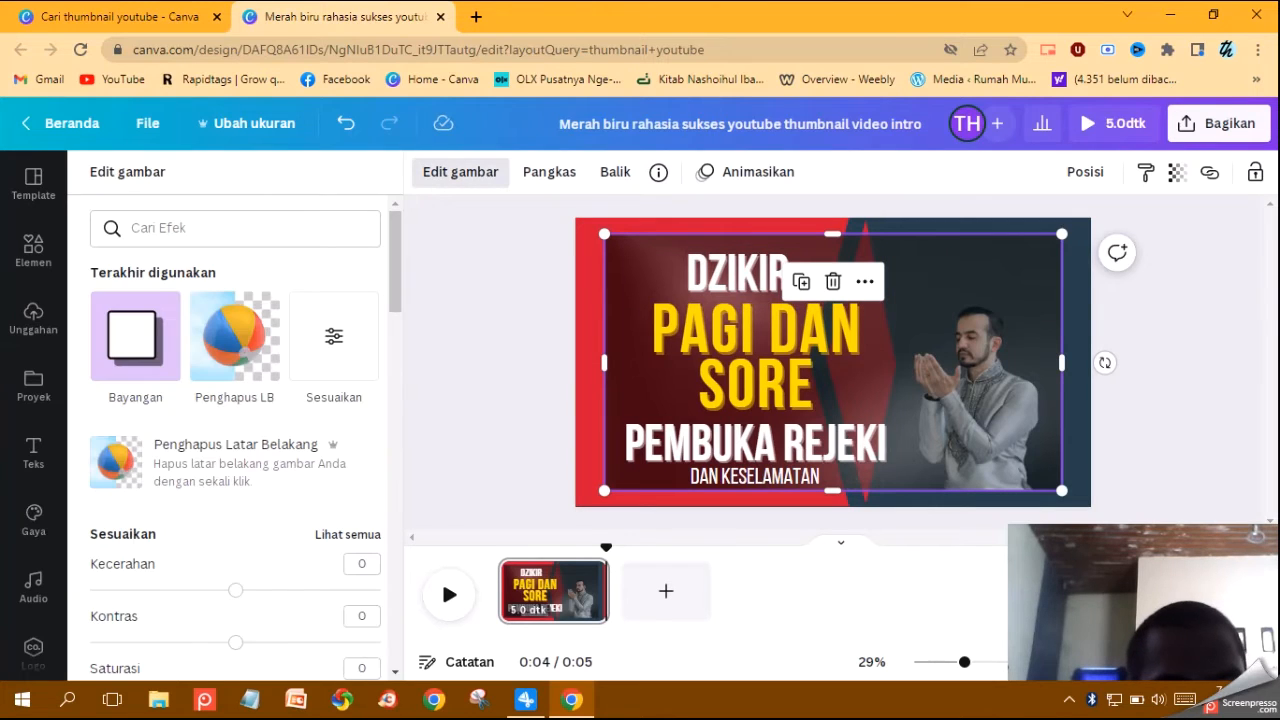
{"action": "left_click", "coordinate": [135, 336]}
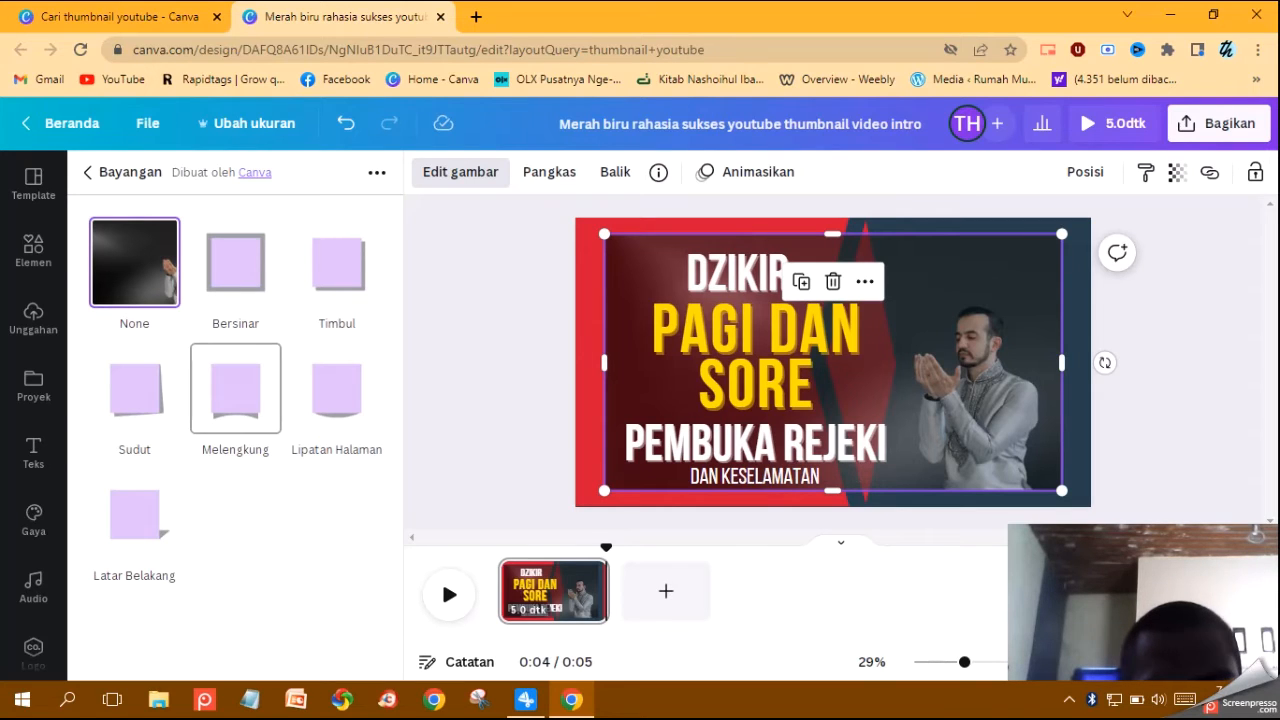
{"action": "left_click", "coordinate": [235, 390]}
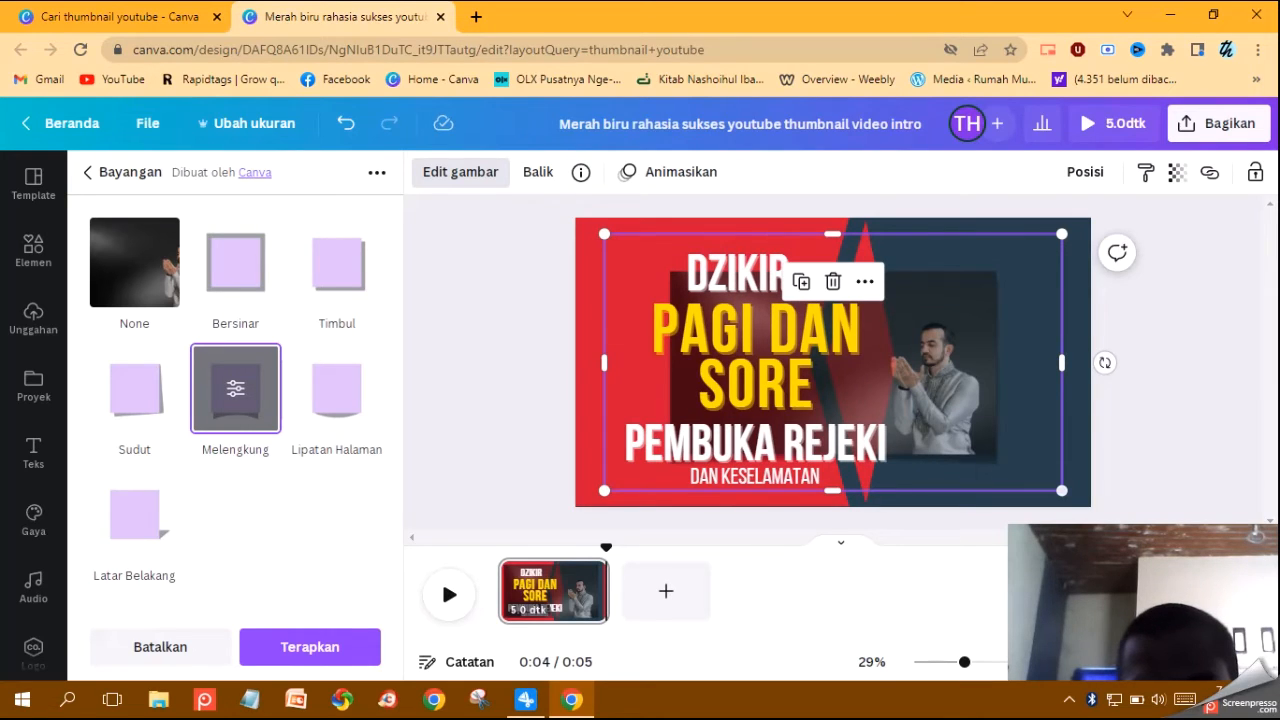
{"action": "left_click_drag", "start_coordinate": [1062, 490], "coordinate": [999, 456]}
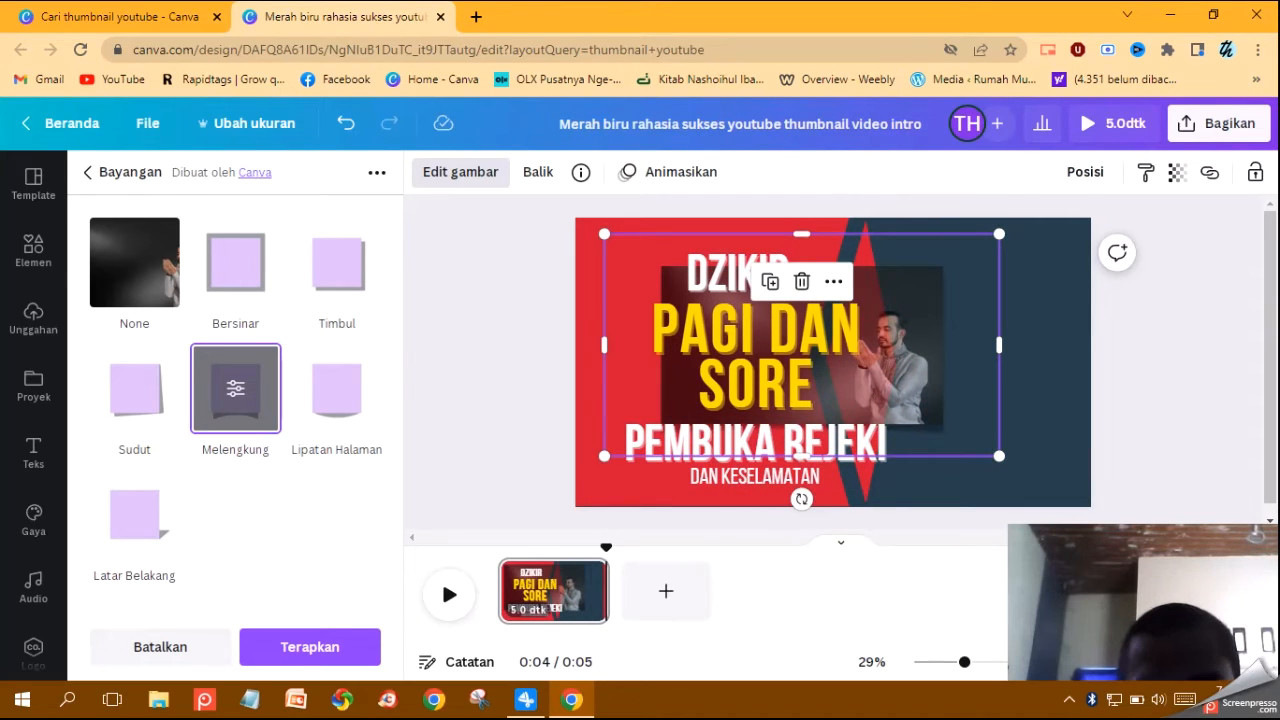
{"action": "left_click_drag", "start_coordinate": [801, 345], "coordinate": [893, 337]}
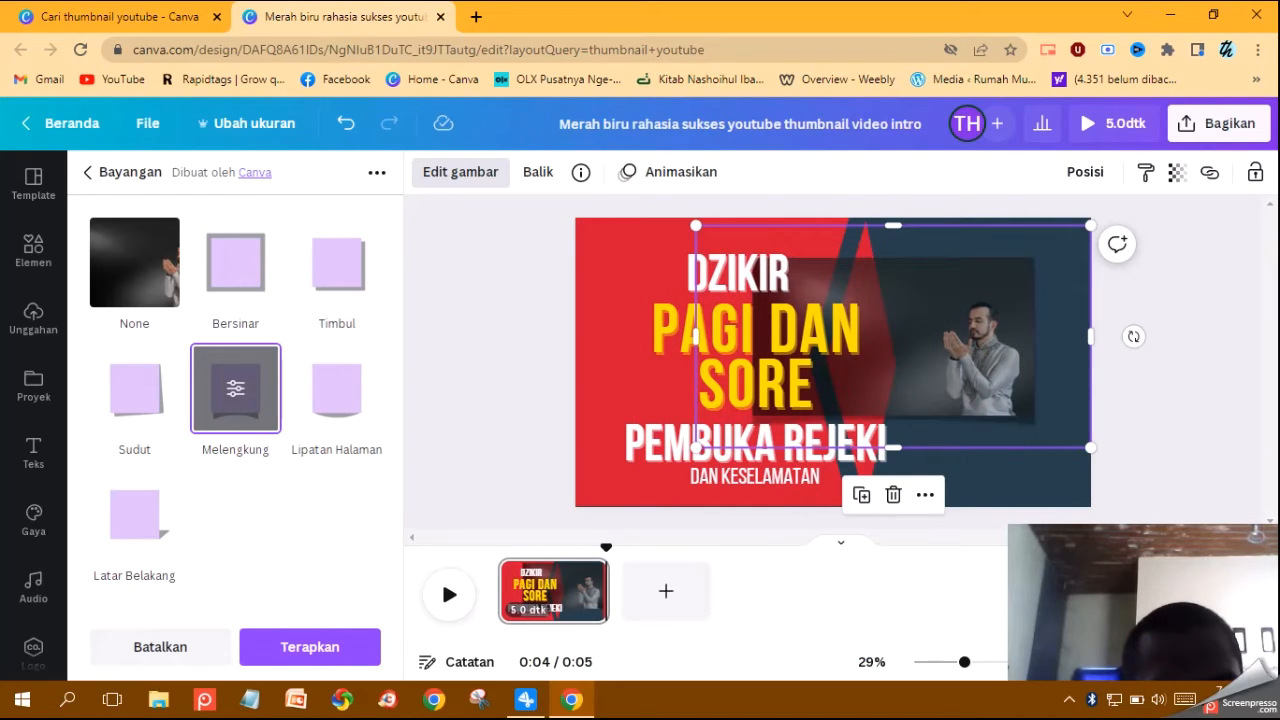
Try the Melengkung shadow with offset 6, blur 8, colour #f4f6fc and transparency 45, and cancel the effect
{"action": "left_click", "coordinate": [235, 388]}
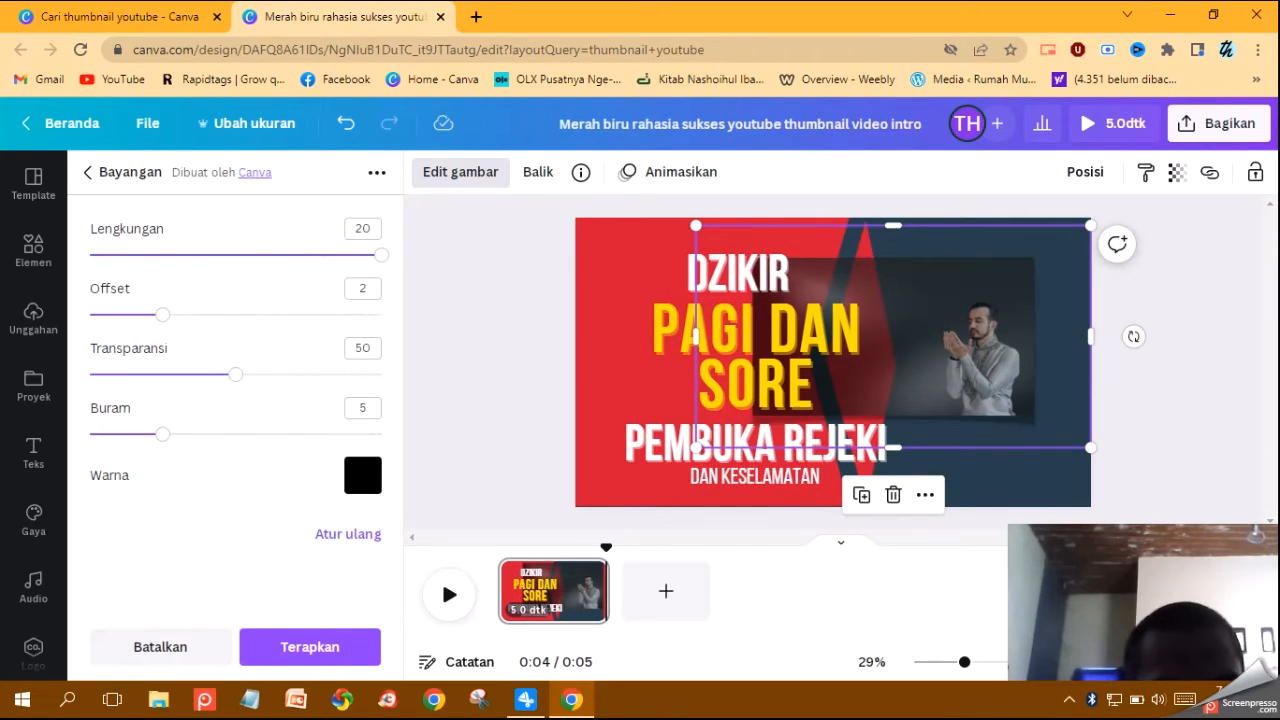
{"action": "left_click_drag", "start_coordinate": [162, 314], "coordinate": [308, 314]}
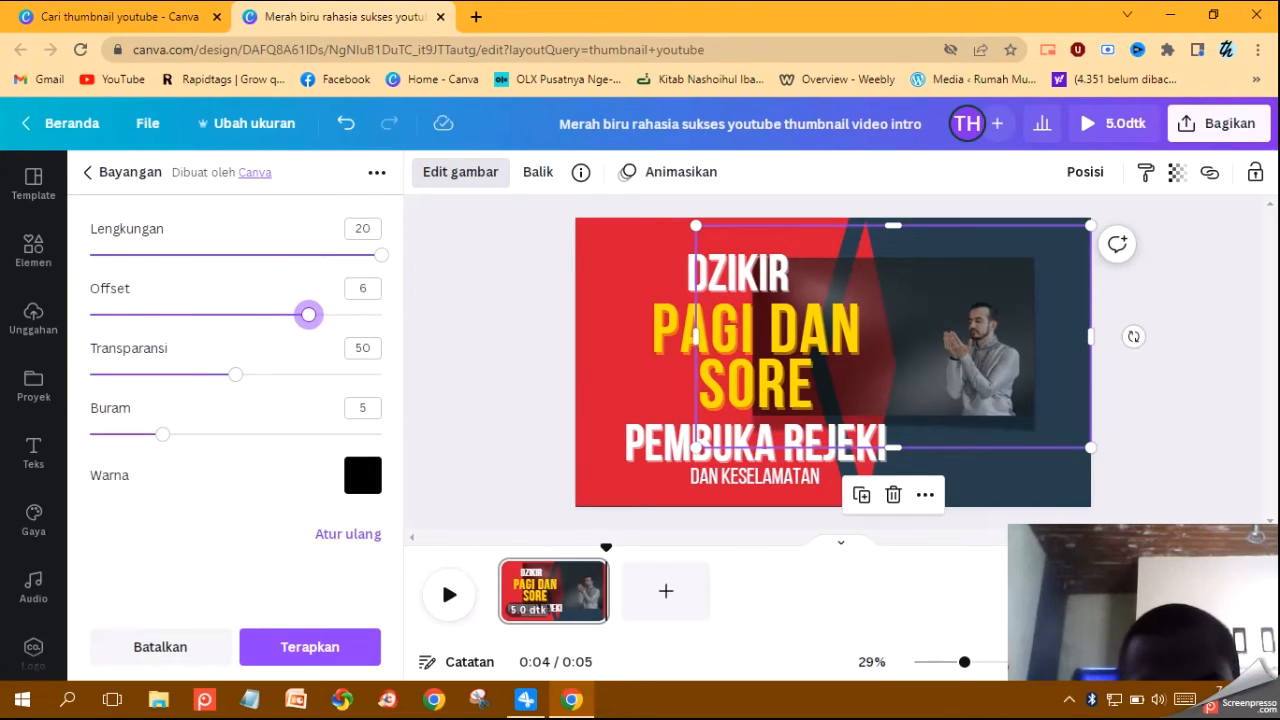
{"action": "mouse_move", "coordinate": [235, 374]}
{"action": "left_mouse_down"}
{"action": "mouse_move", "coordinate": [373, 374]}
{"action": "mouse_move", "coordinate": [106, 374]}
{"action": "mouse_move", "coordinate": [235, 374]}
{"action": "left_mouse_up"}
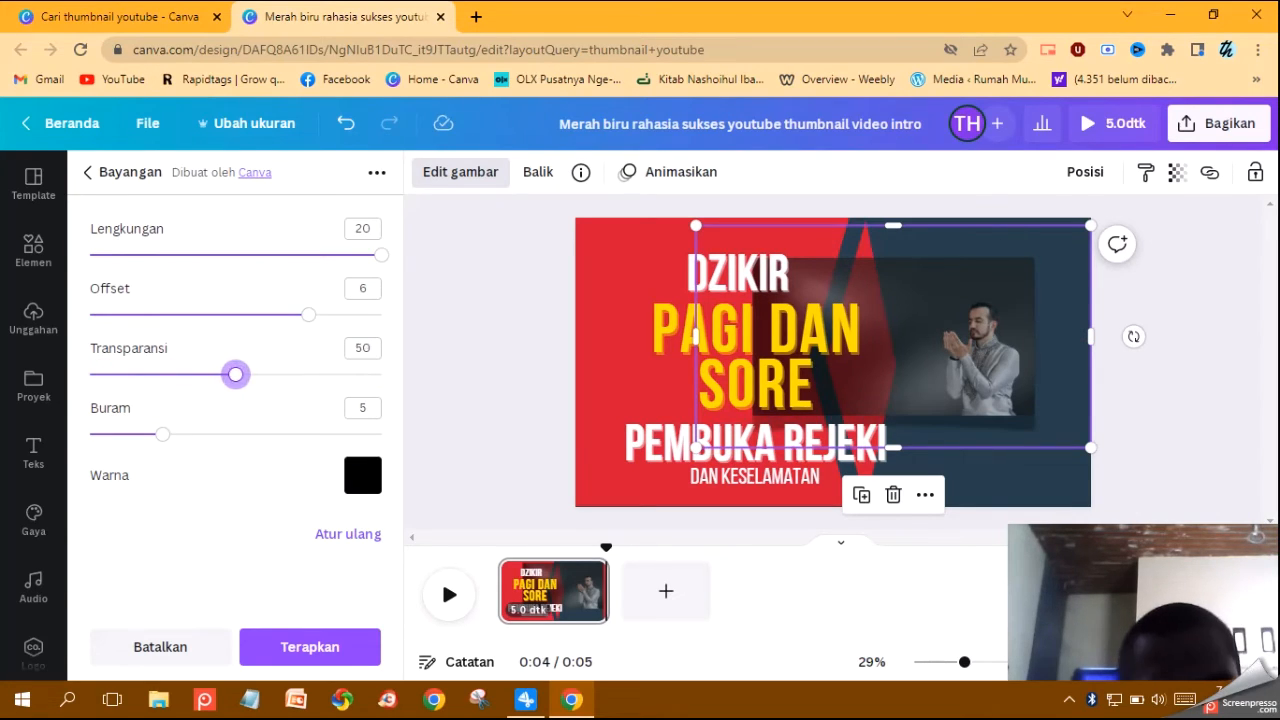
{"action": "left_click_drag", "start_coordinate": [162, 434], "coordinate": [206, 434]}
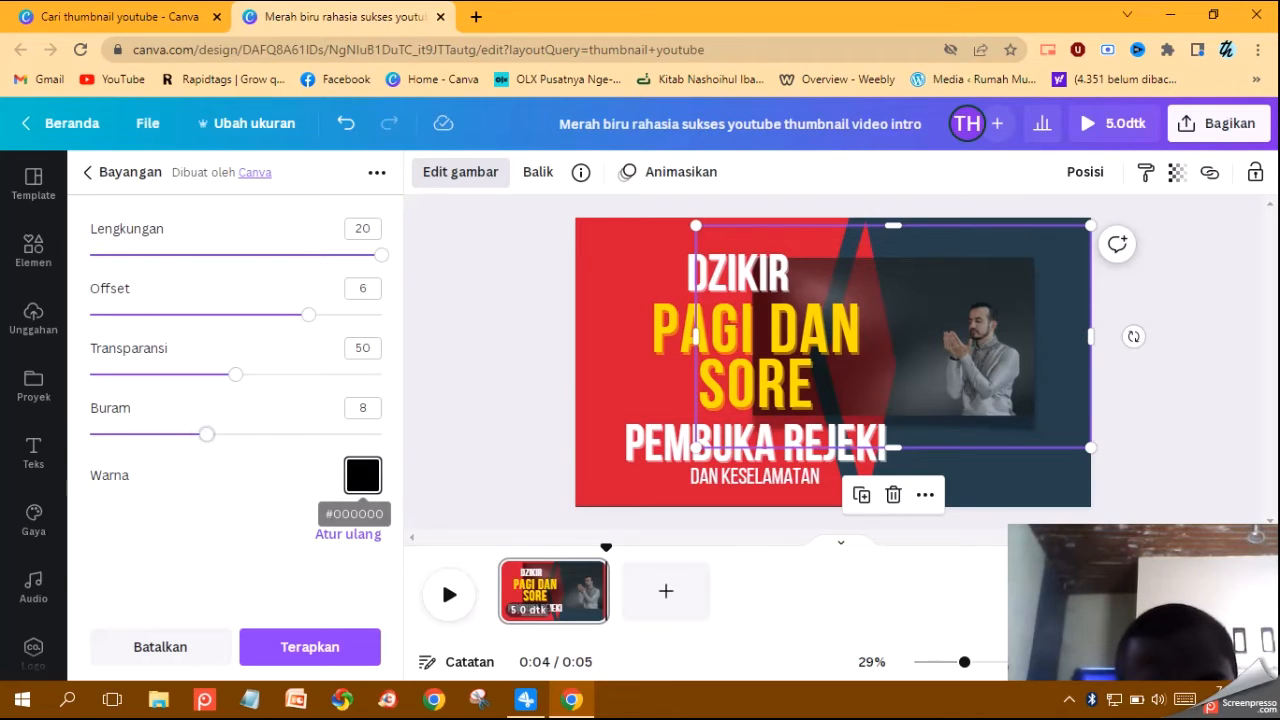
{"action": "left_click", "coordinate": [362, 475]}
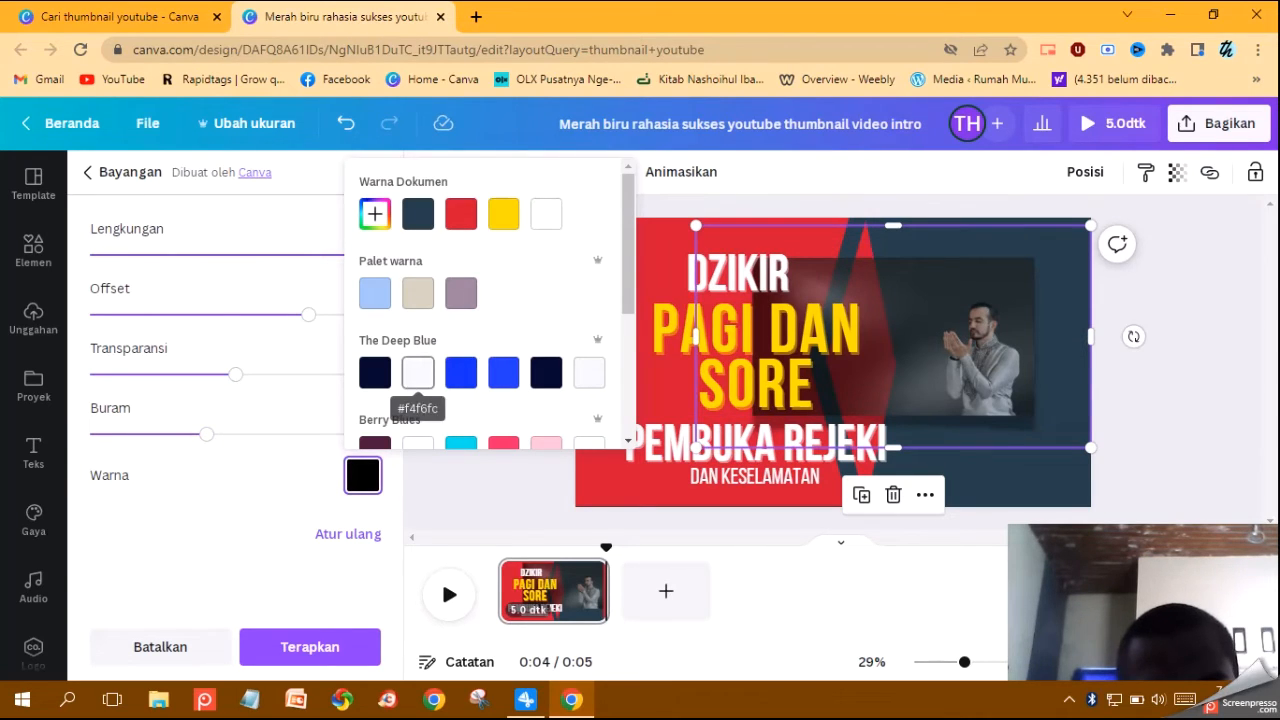
{"action": "left_click", "coordinate": [418, 372]}
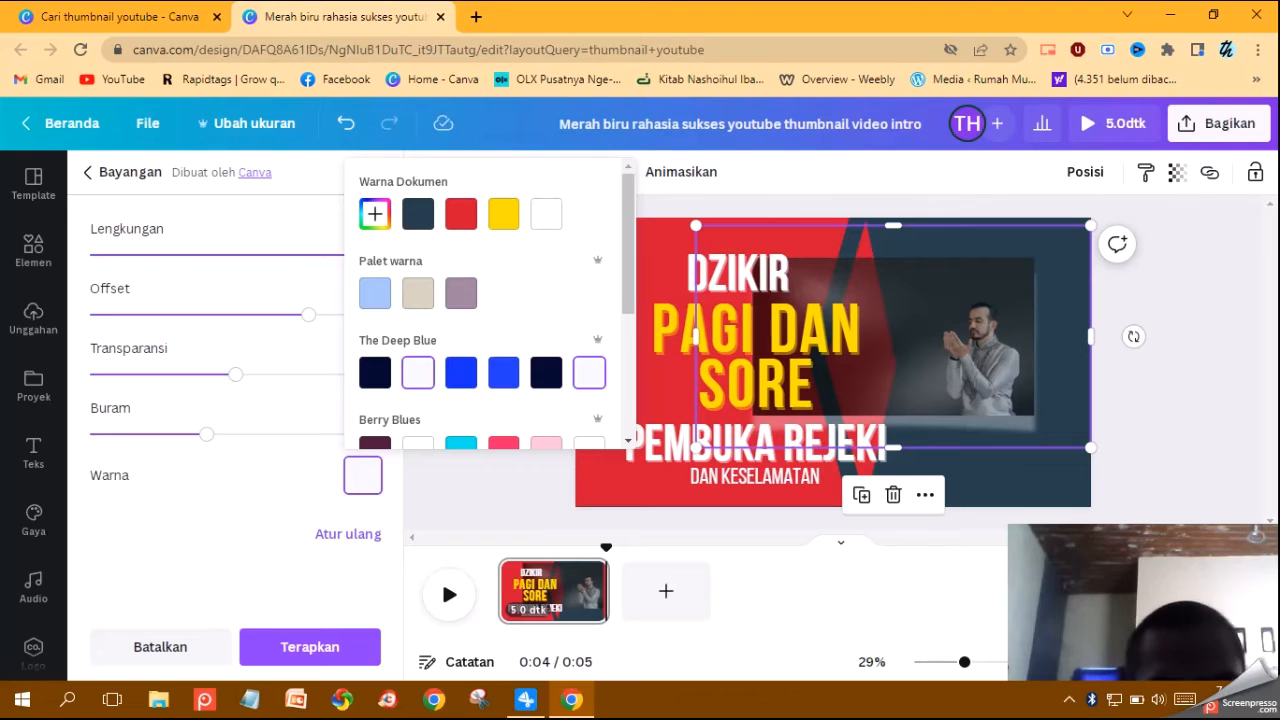
{"action": "mouse_move", "coordinate": [235, 374]}
{"action": "left_mouse_down"}
{"action": "mouse_move", "coordinate": [160, 374]}
{"action": "mouse_move", "coordinate": [297, 374]}
{"action": "mouse_move", "coordinate": [220, 374]}
{"action": "left_mouse_up"}
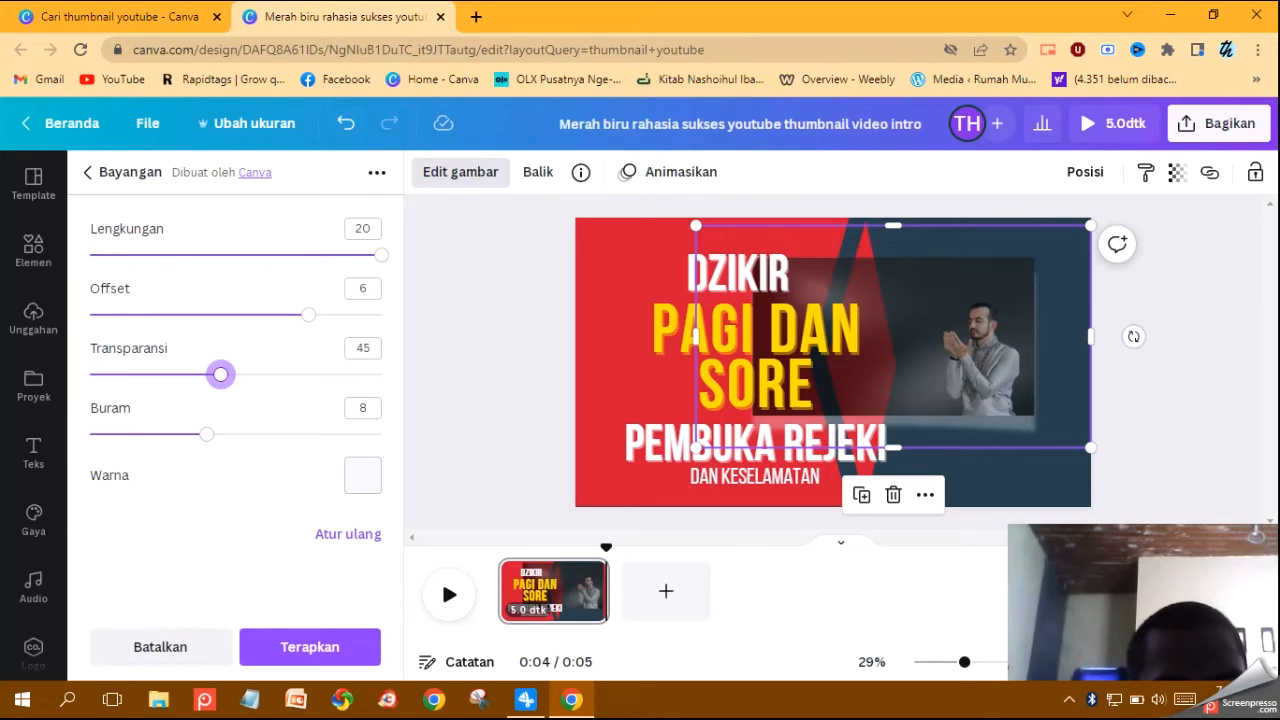
{"action": "left_click", "coordinate": [160, 647]}
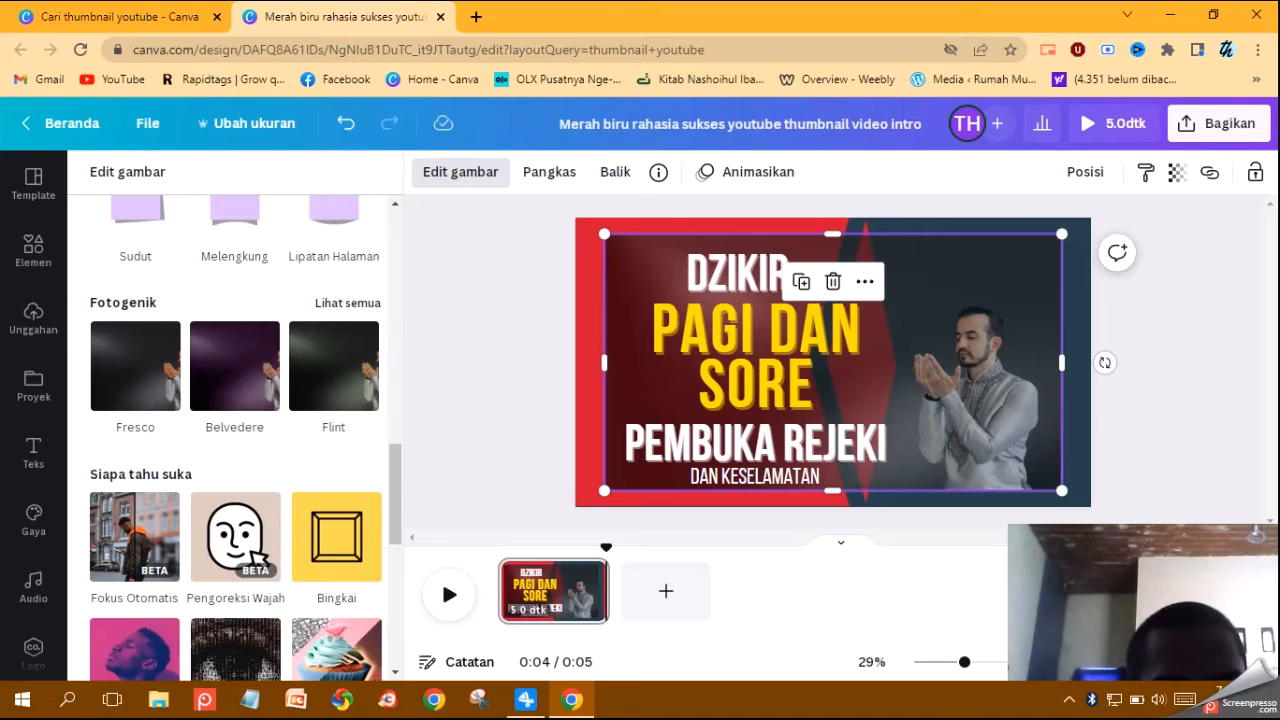
Give the praying man photo the Timbul shadow and set the shadow's offset to 6
{"action": "scroll", "coordinate": [234, 470], "scroll_direction": "up", "scroll_amount": 3}
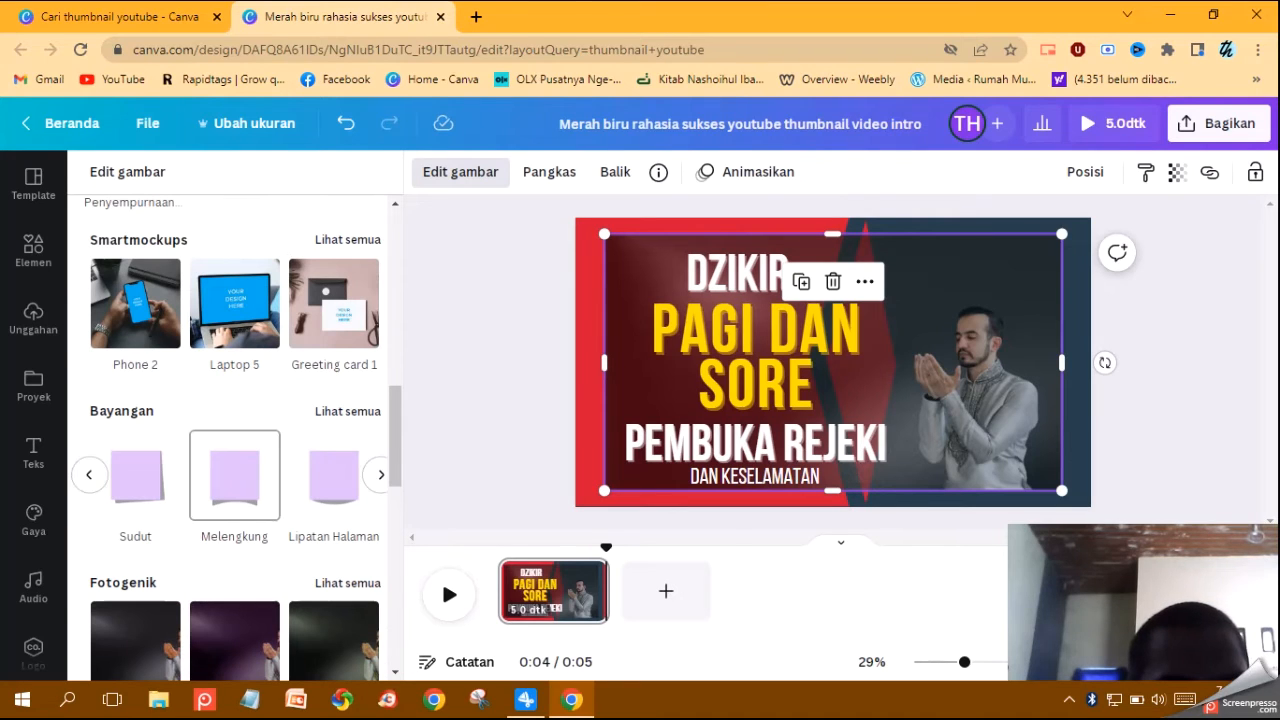
{"action": "left_click", "coordinate": [347, 411]}
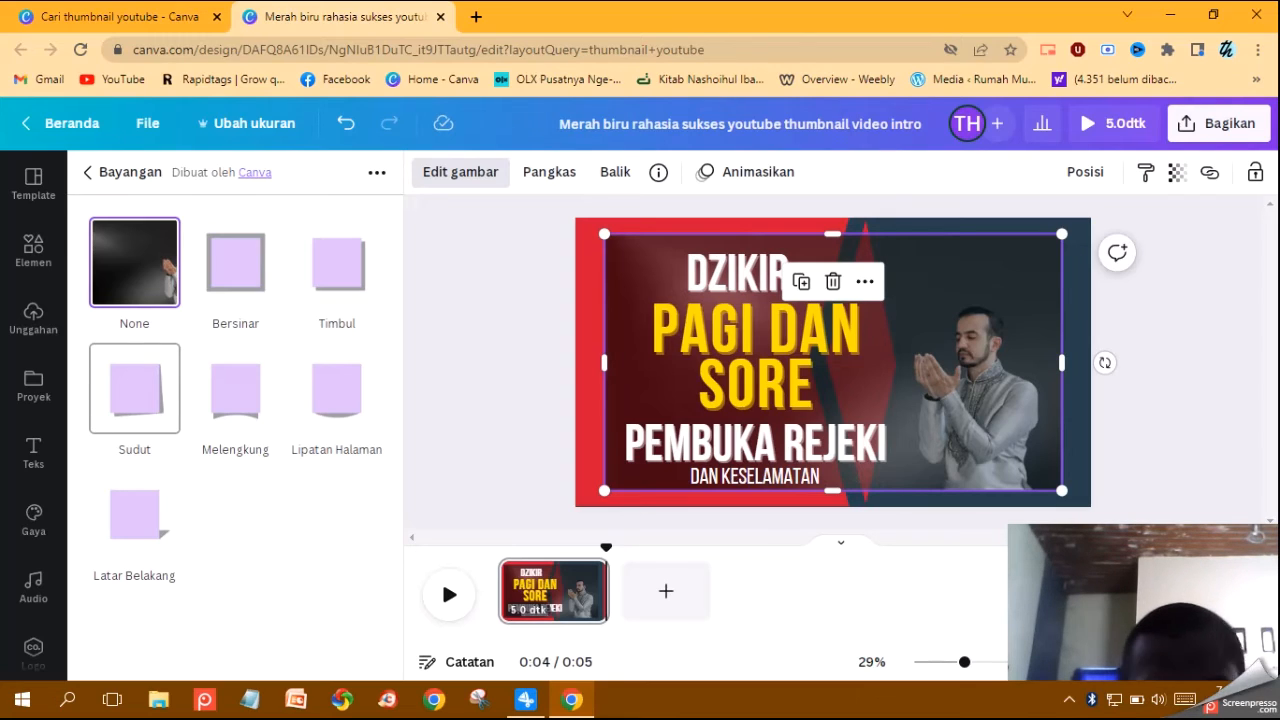
{"action": "left_click", "coordinate": [135, 390]}
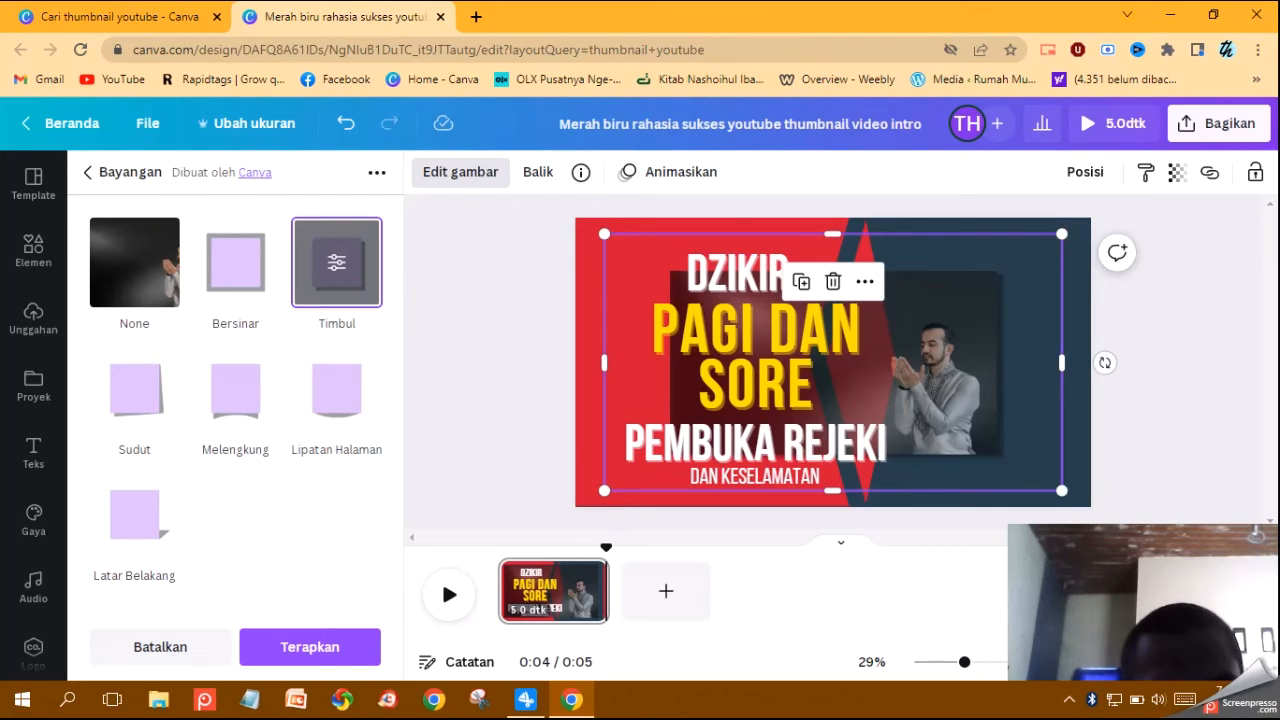
{"action": "left_click", "coordinate": [336, 261]}
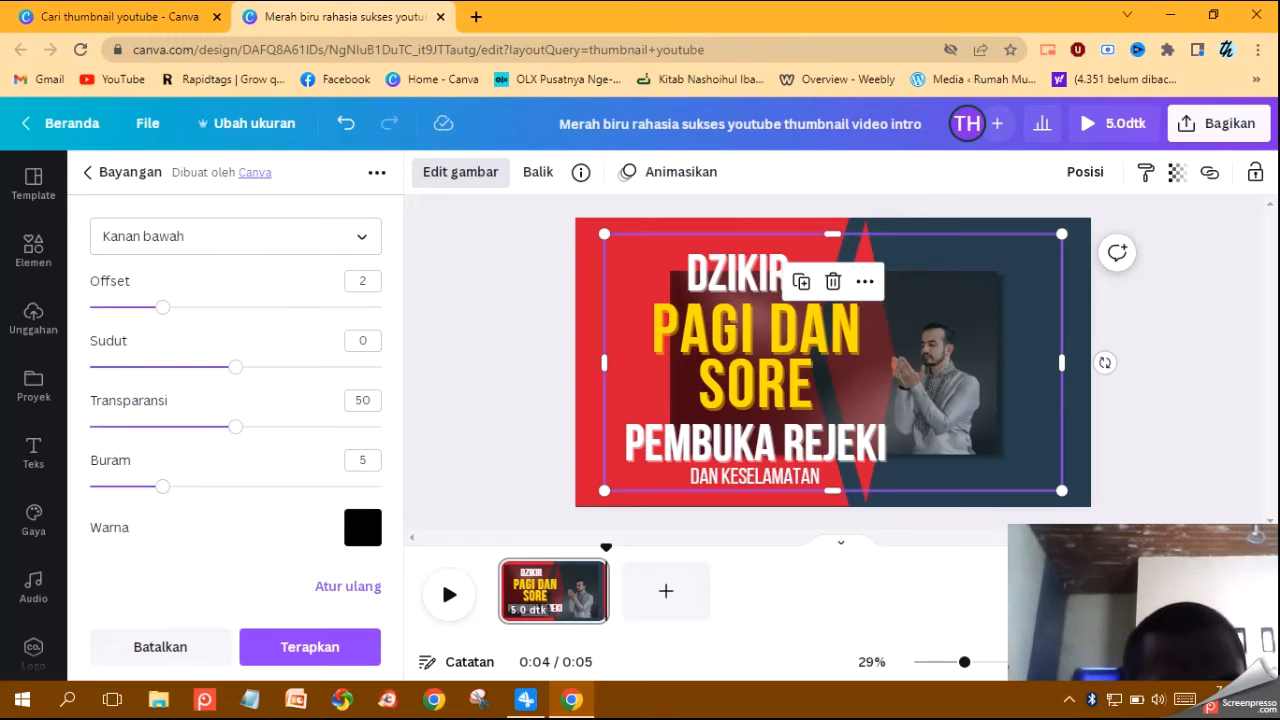
{"action": "left_click_drag", "start_coordinate": [162, 307], "coordinate": [308, 307]}
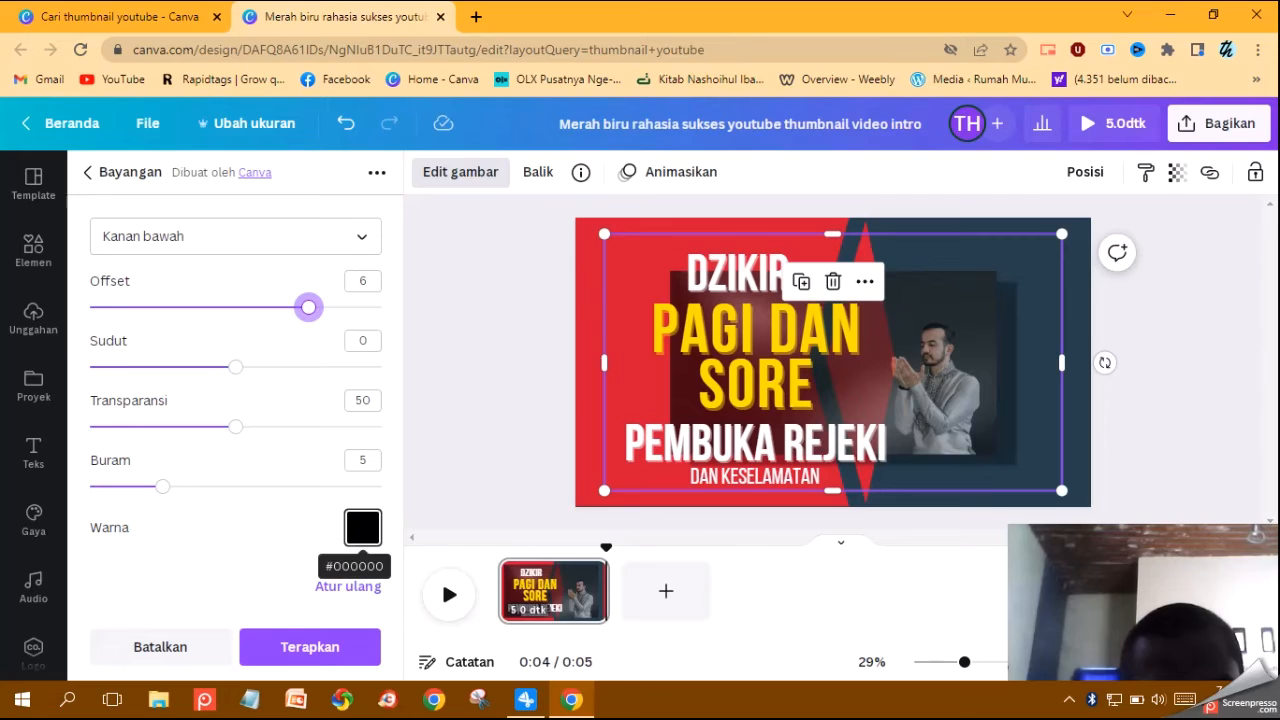
Change the colour of the photo's Timbul shadow to the white document colour
{"action": "left_click", "coordinate": [363, 527]}
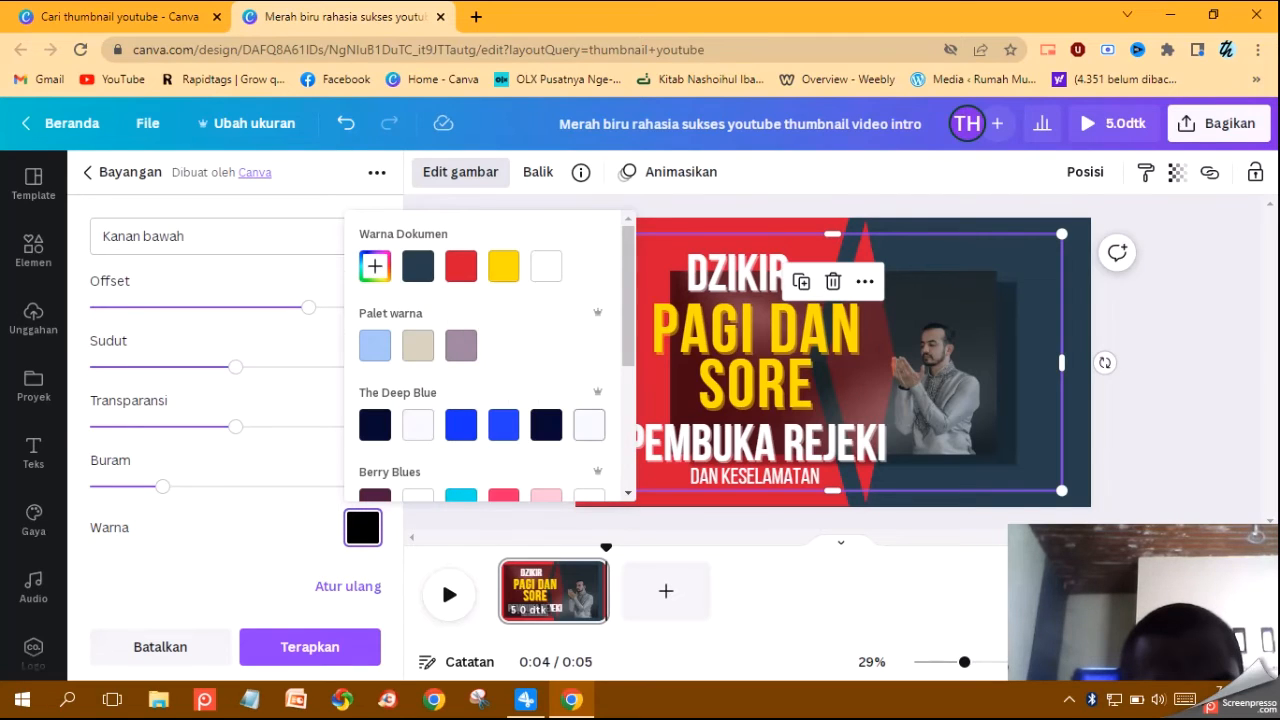
{"action": "left_click", "coordinate": [589, 424]}
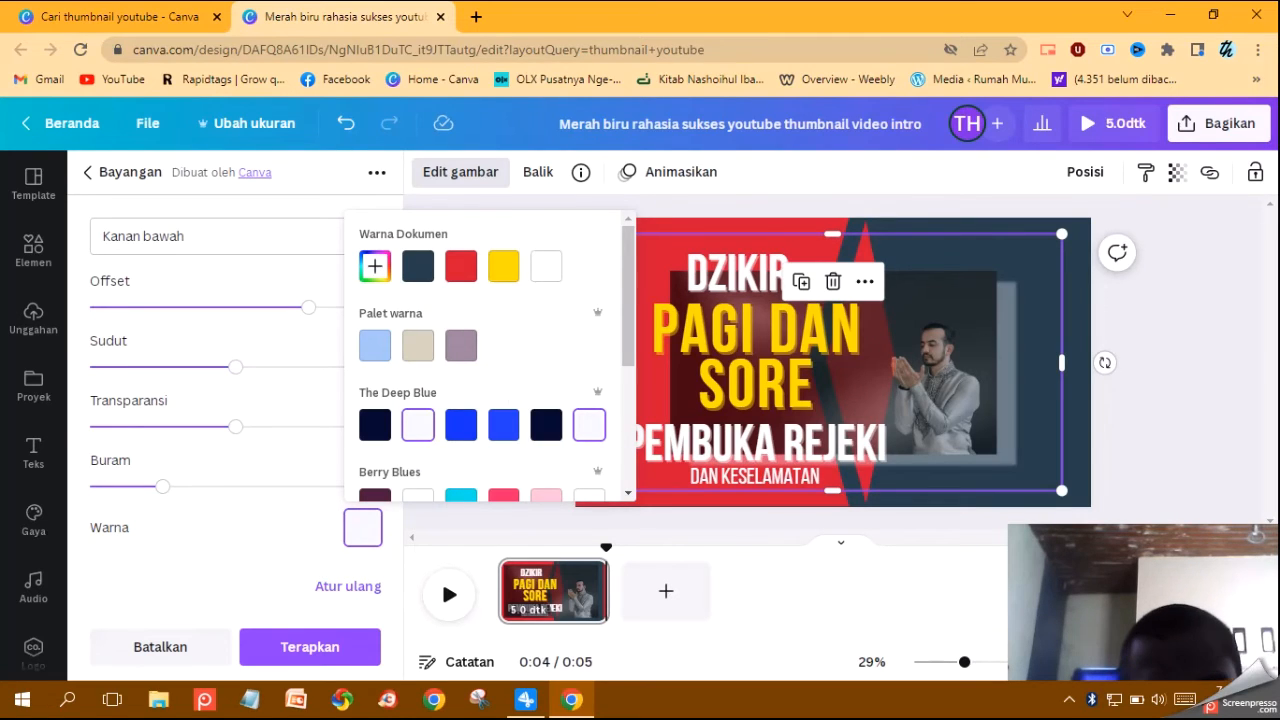
{"action": "left_click", "coordinate": [546, 265]}
{"action": "scroll", "coordinate": [490, 355], "scroll_direction": "down", "scroll_amount": 3}
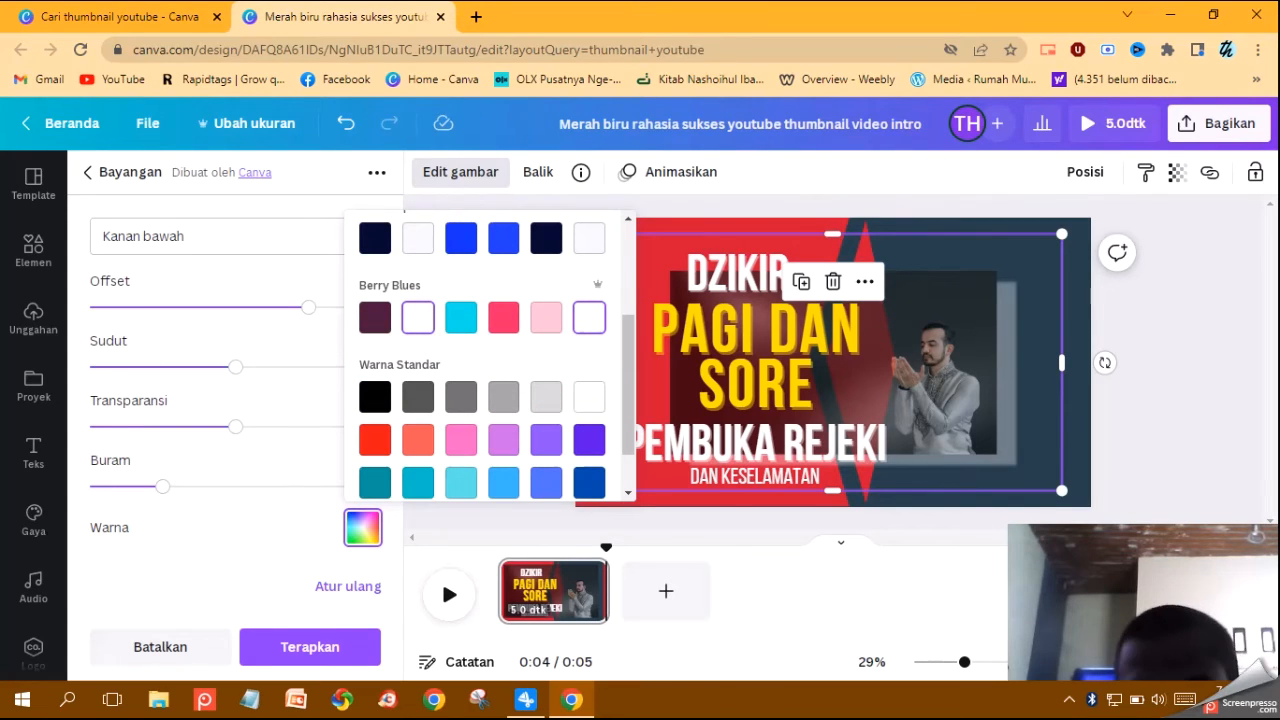
{"action": "key", "text": "Escape"}
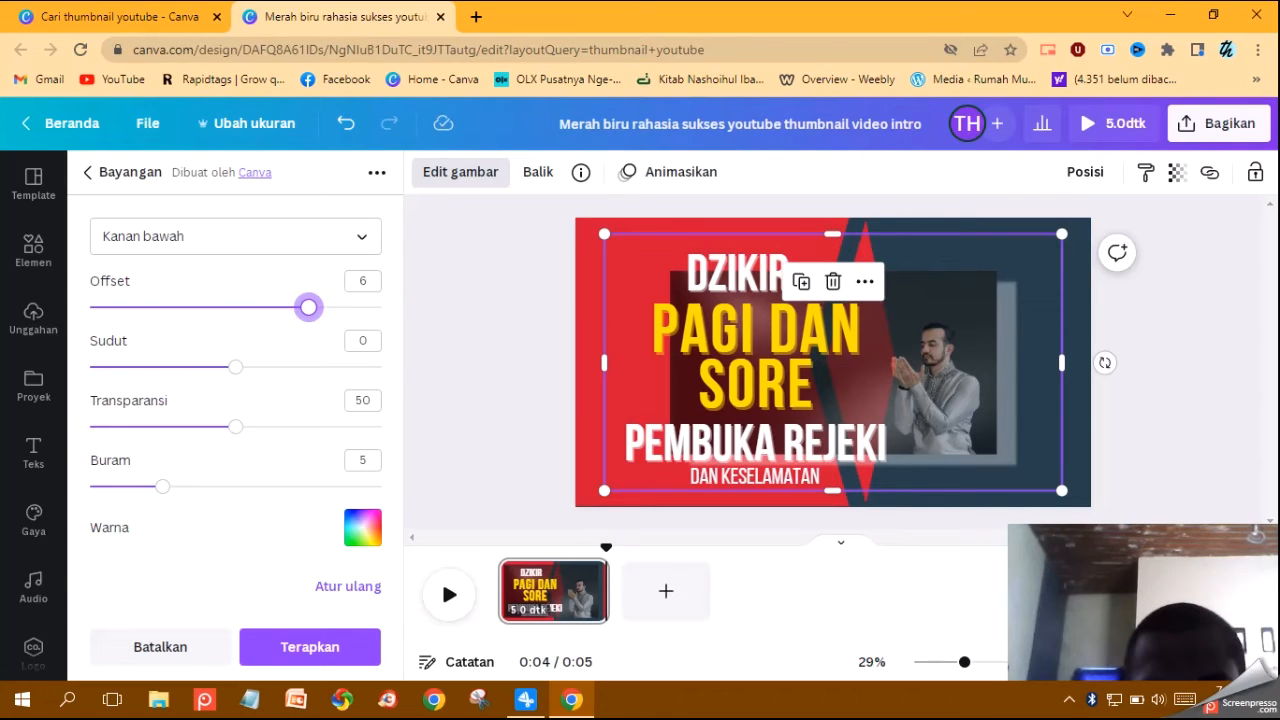
Set the photo shadow's offset to 3, its transparency to 100 and its blur to 10
{"action": "left_click_drag", "start_coordinate": [308, 307], "coordinate": [234, 307]}
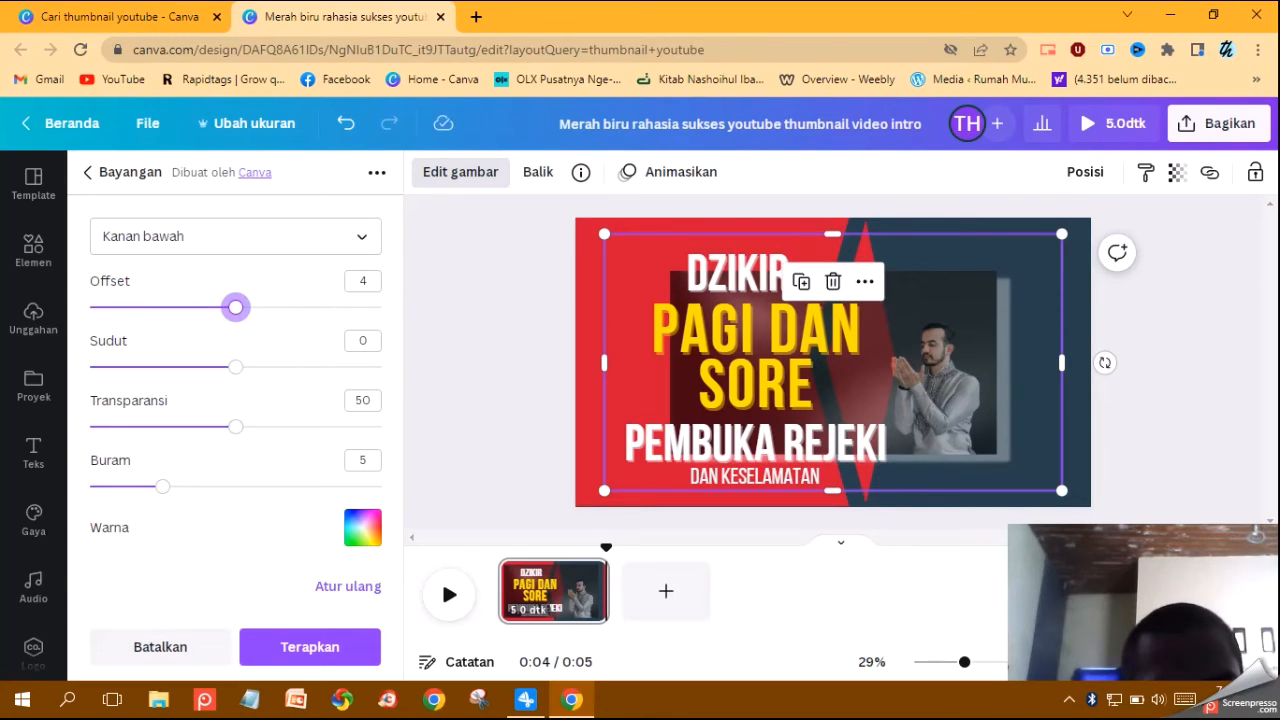
{"action": "mouse_move", "coordinate": [238, 426]}
{"action": "left_mouse_down"}
{"action": "mouse_move", "coordinate": [337, 426]}
{"action": "mouse_move", "coordinate": [250, 426]}
{"action": "left_mouse_up"}
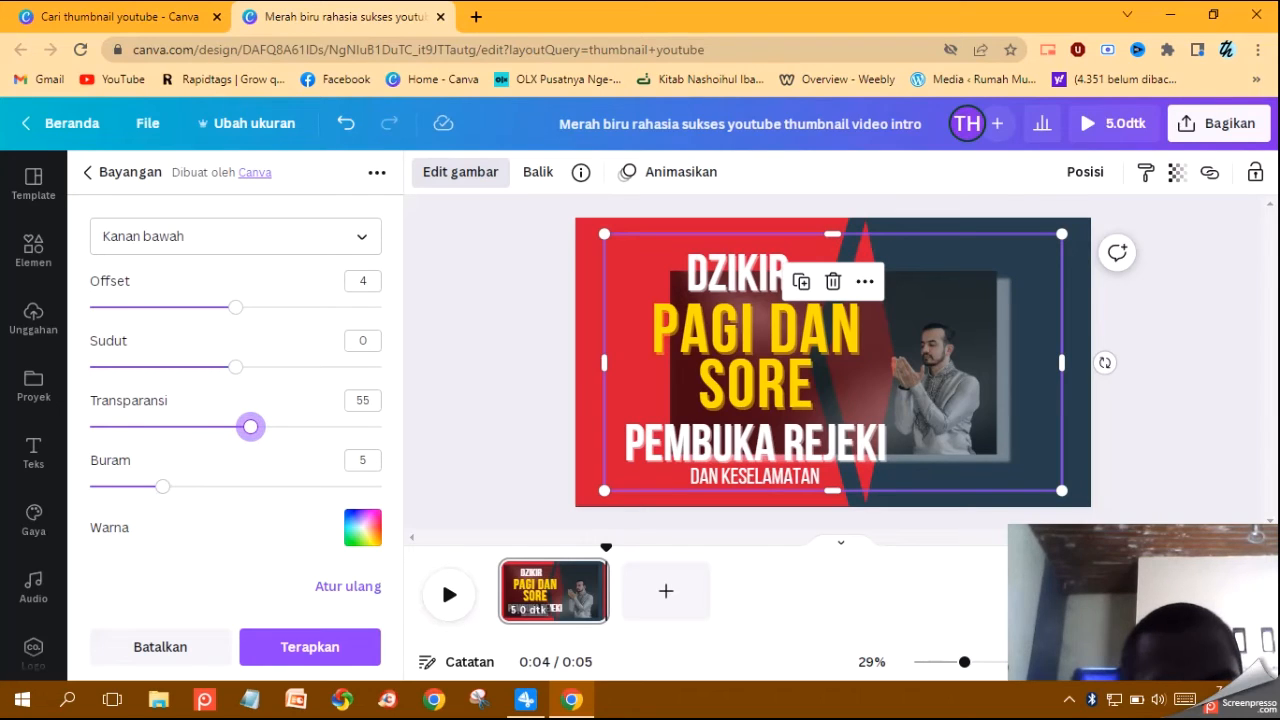
{"action": "left_click_drag", "start_coordinate": [163, 486], "coordinate": [133, 486]}
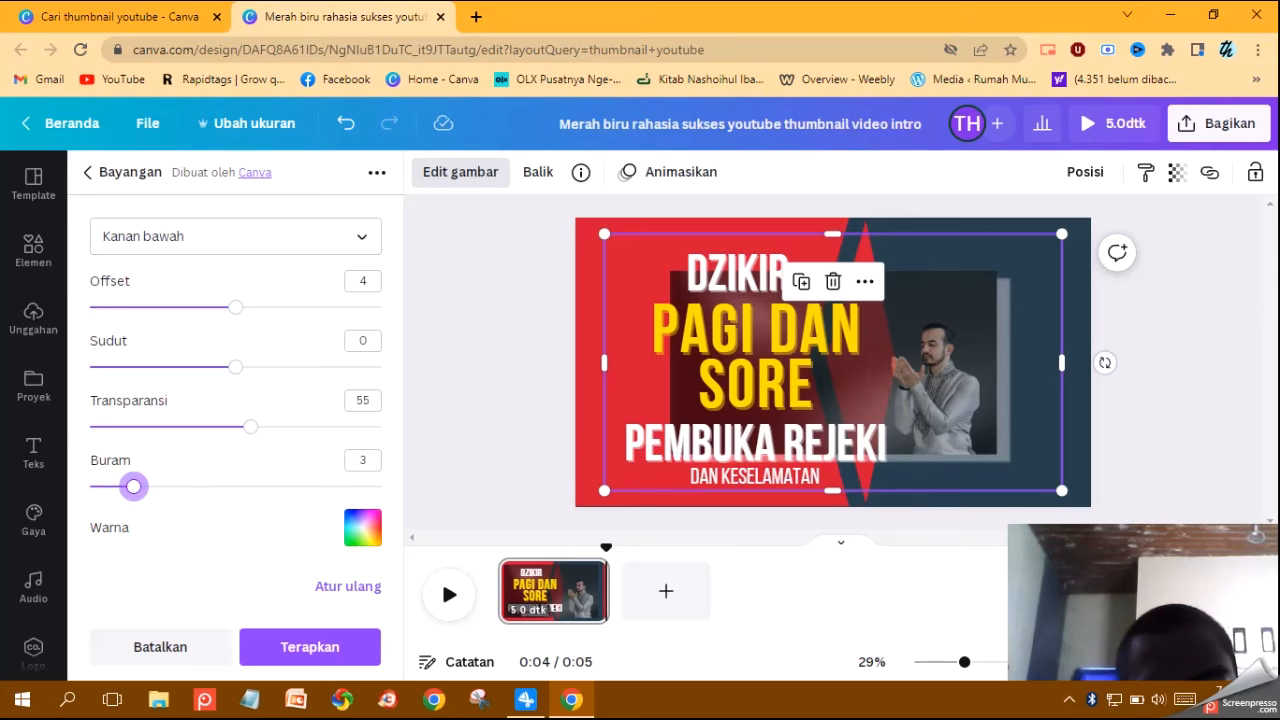
{"action": "left_click_drag", "start_coordinate": [250, 426], "coordinate": [381, 427]}
{"action": "left_click_drag", "start_coordinate": [133, 486], "coordinate": [235, 486]}
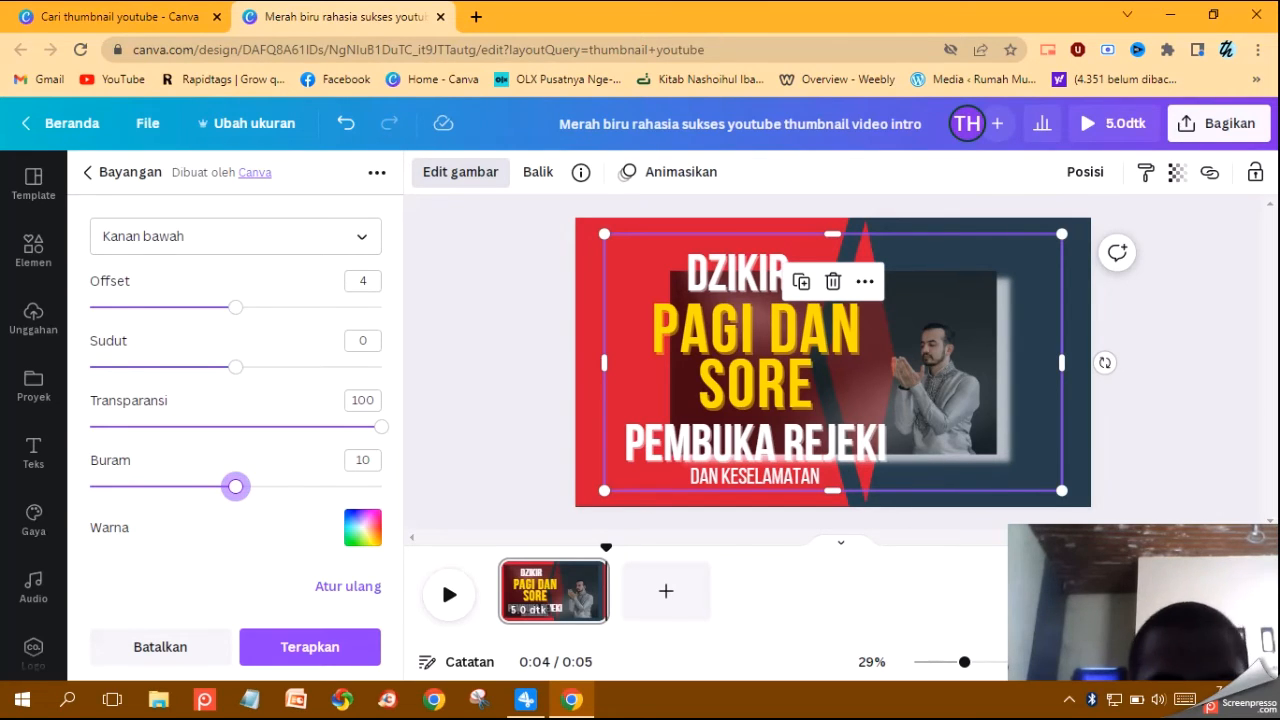
{"action": "left_click_drag", "start_coordinate": [235, 307], "coordinate": [199, 307]}
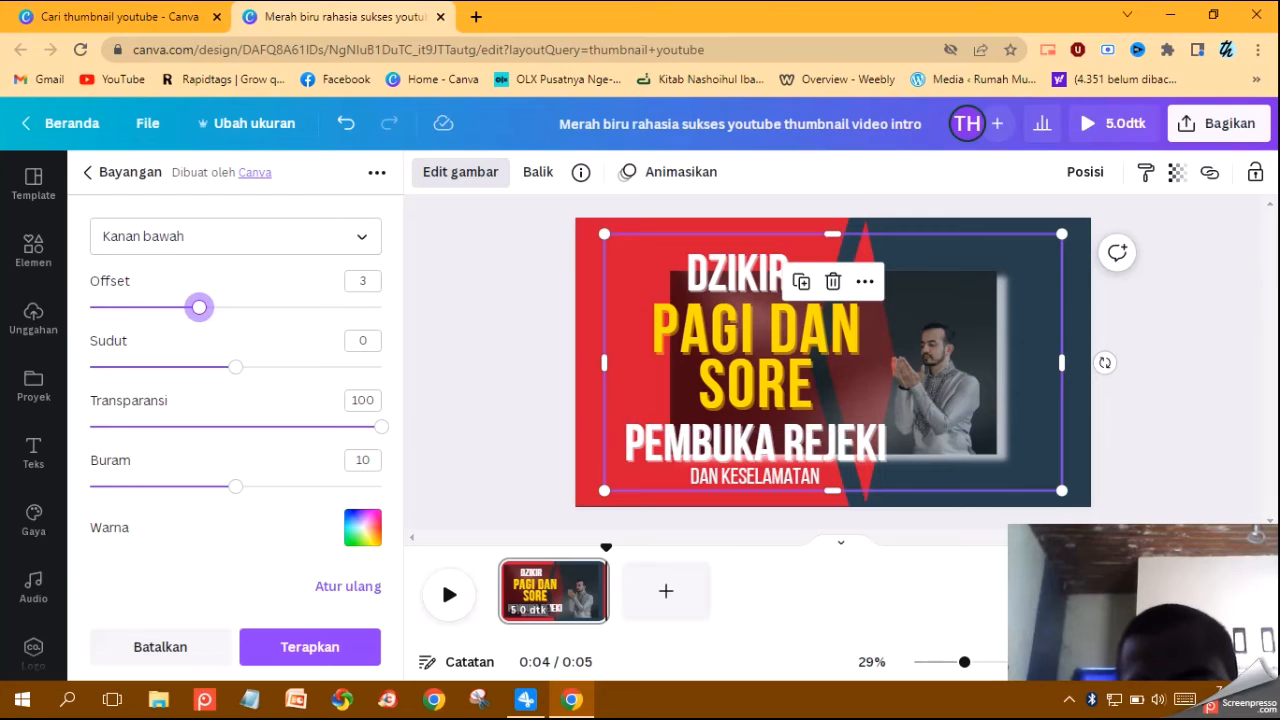
Enlarge the photo to fill most of the thumbnail, centre it vertically on the page and apply its shadow
{"action": "left_click_drag", "start_coordinate": [940, 385], "coordinate": [872, 350]}
{"action": "left_click_drag", "start_coordinate": [1001, 460], "coordinate": [1142, 538]}
{"action": "left_click_drag", "start_coordinate": [966, 405], "coordinate": [955, 402]}
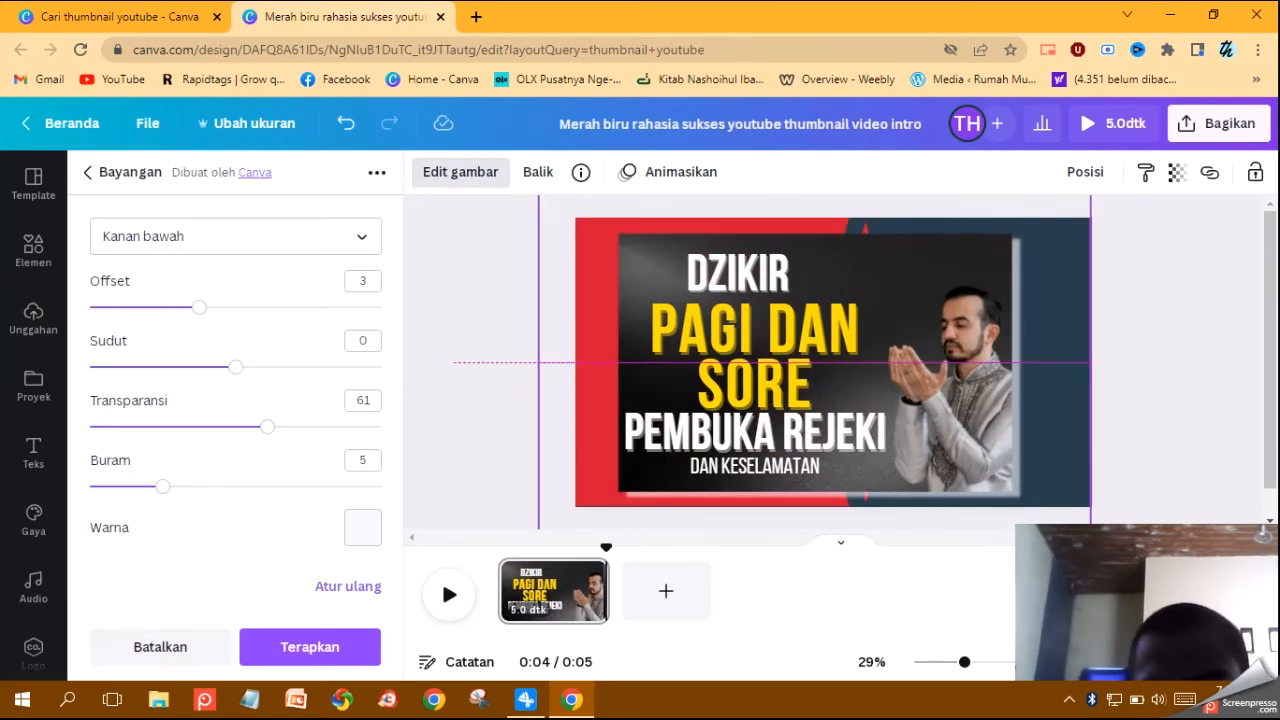
{"action": "left_click_drag", "start_coordinate": [814, 362], "coordinate": [814, 362]}
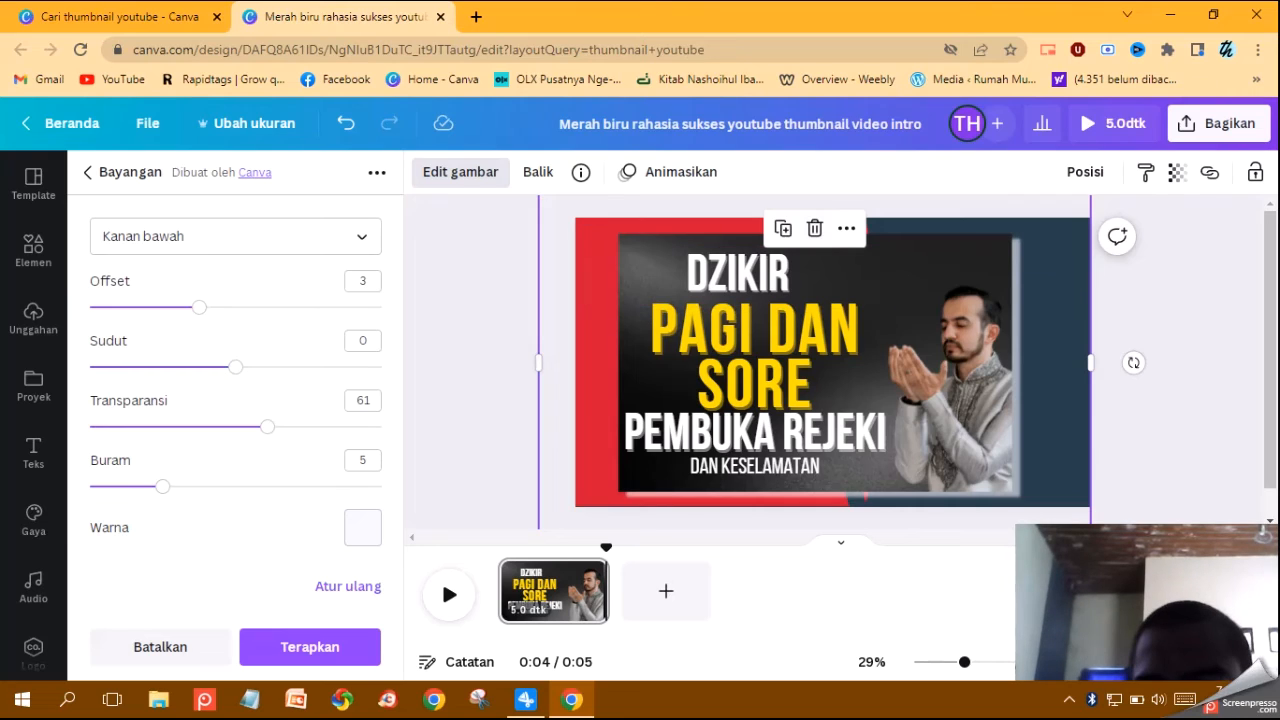
{"action": "left_click", "coordinate": [846, 228]}
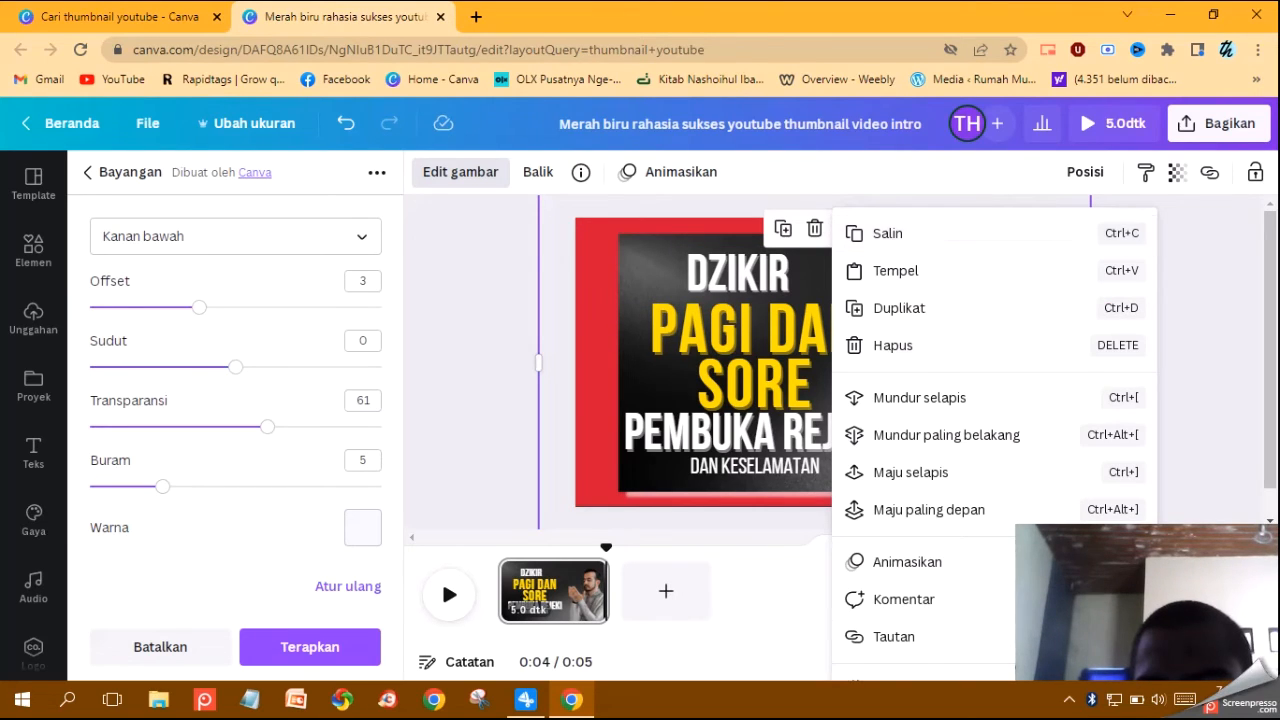
{"action": "left_click", "coordinate": [310, 647]}
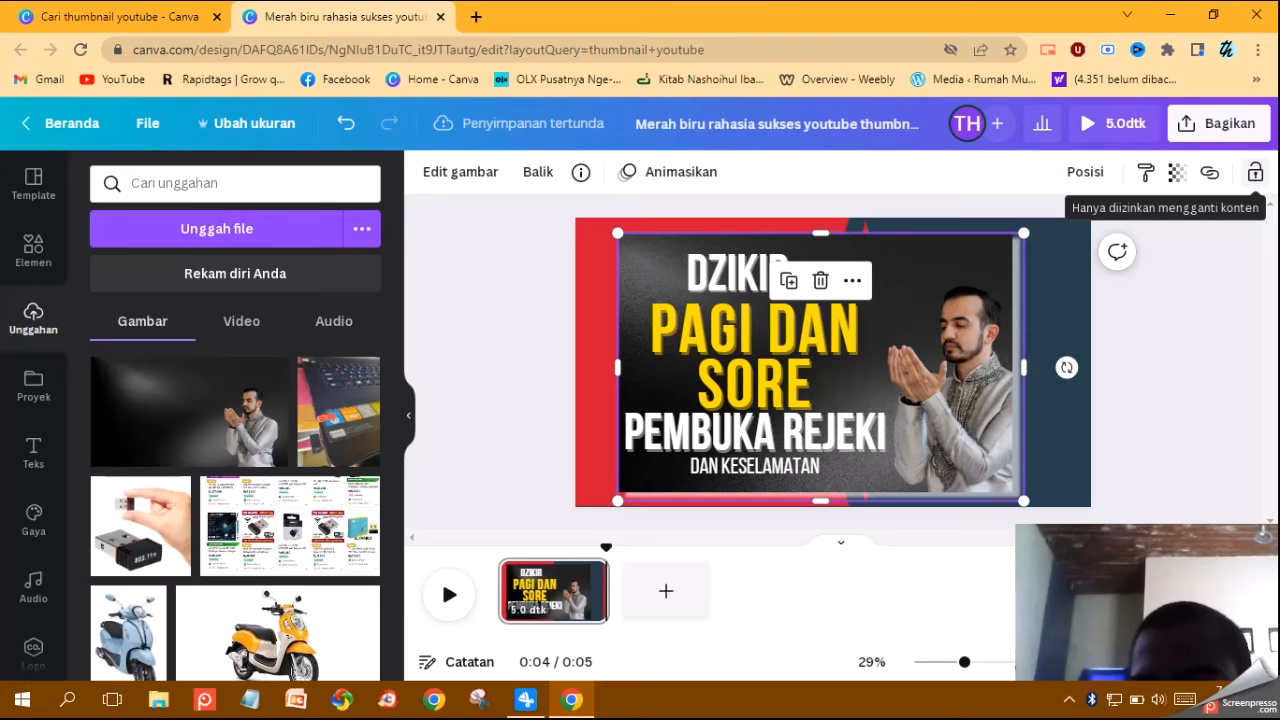
Lock the photo so that only its content can be replaced, and select the "PAGI DAN SORE" text
{"action": "left_click", "coordinate": [1255, 172]}
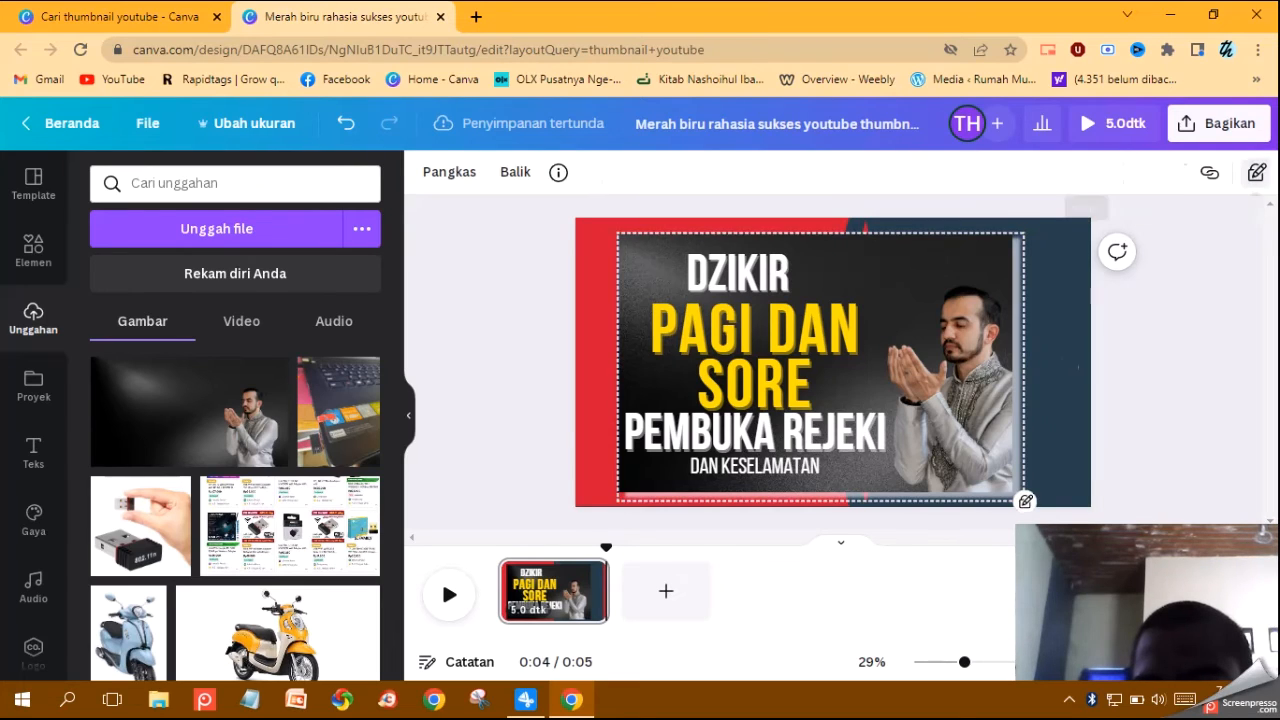
{"action": "key", "text": "Escape"}
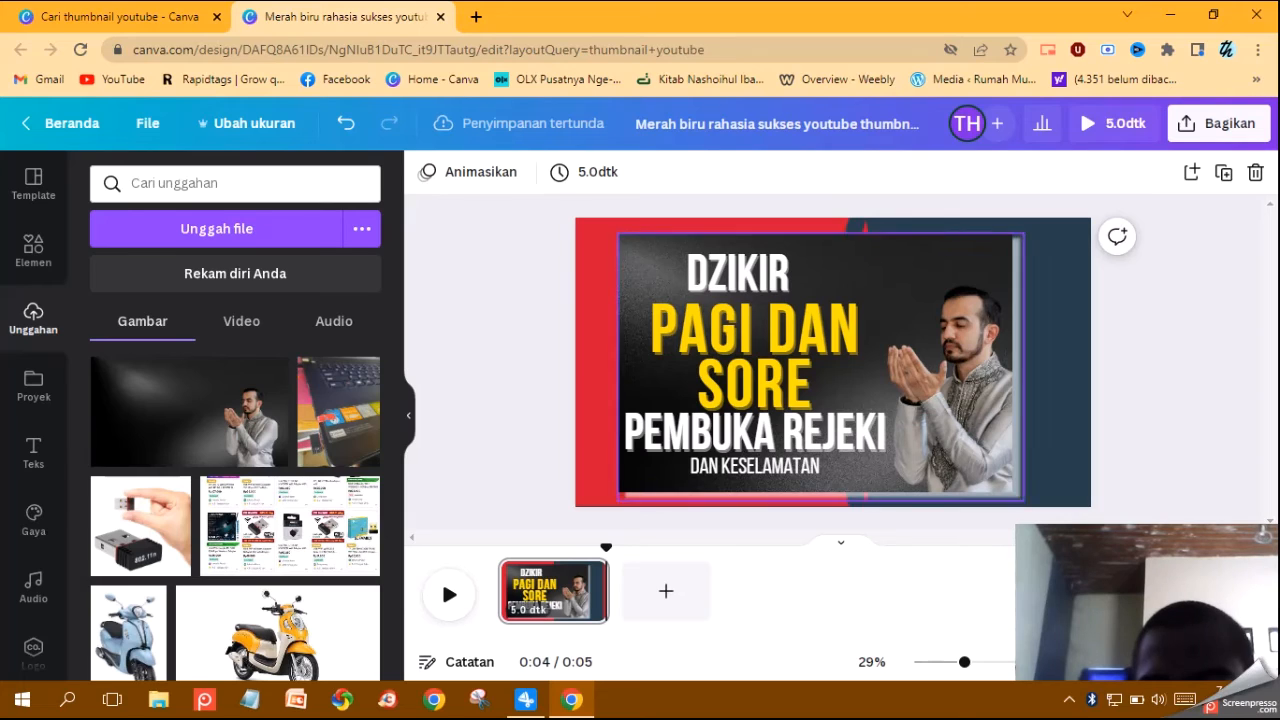
{"action": "mouse_move", "coordinate": [755, 355]}
{"action": "left_mouse_down"}
{"action": "mouse_move", "coordinate": [822, 355]}
{"action": "mouse_move", "coordinate": [755, 355]}
{"action": "left_mouse_up"}
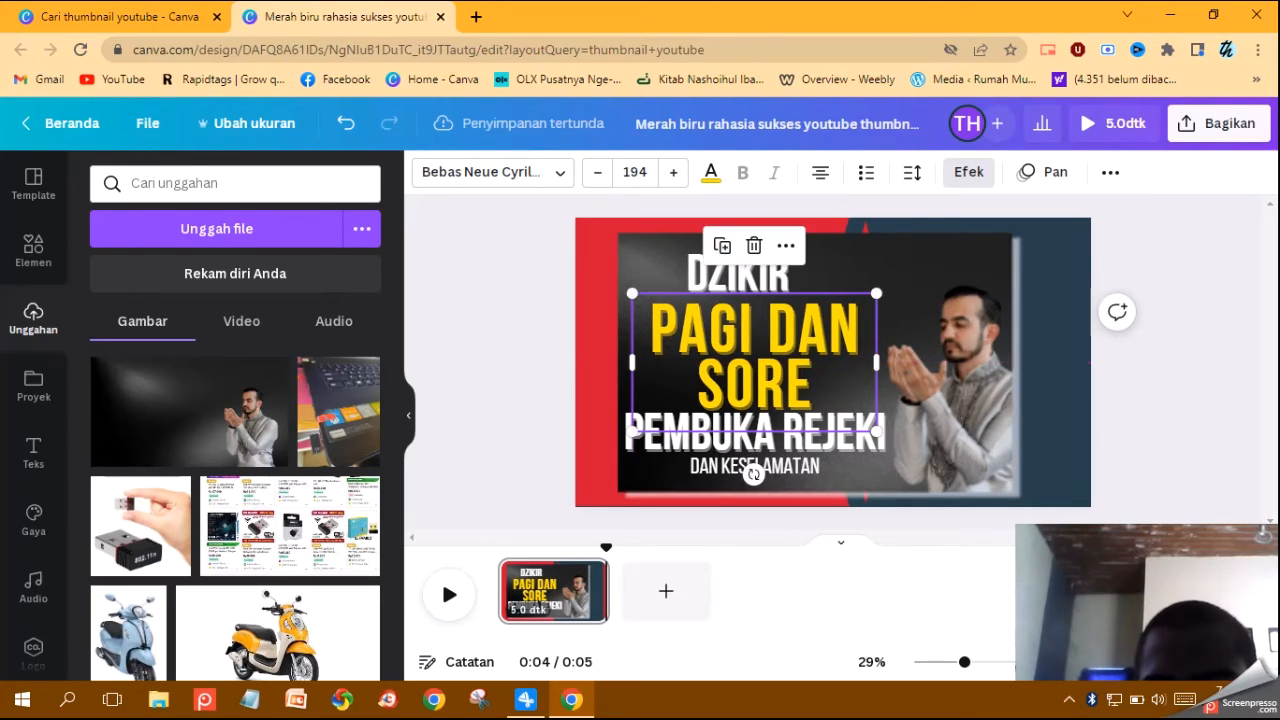
Shrink the "PAGI DAN SORE" text to font size 179 and move the "PEMBUKA REJEKI" text slightly up beneath it
{"action": "left_click_drag", "start_coordinate": [876, 432], "coordinate": [858, 420]}
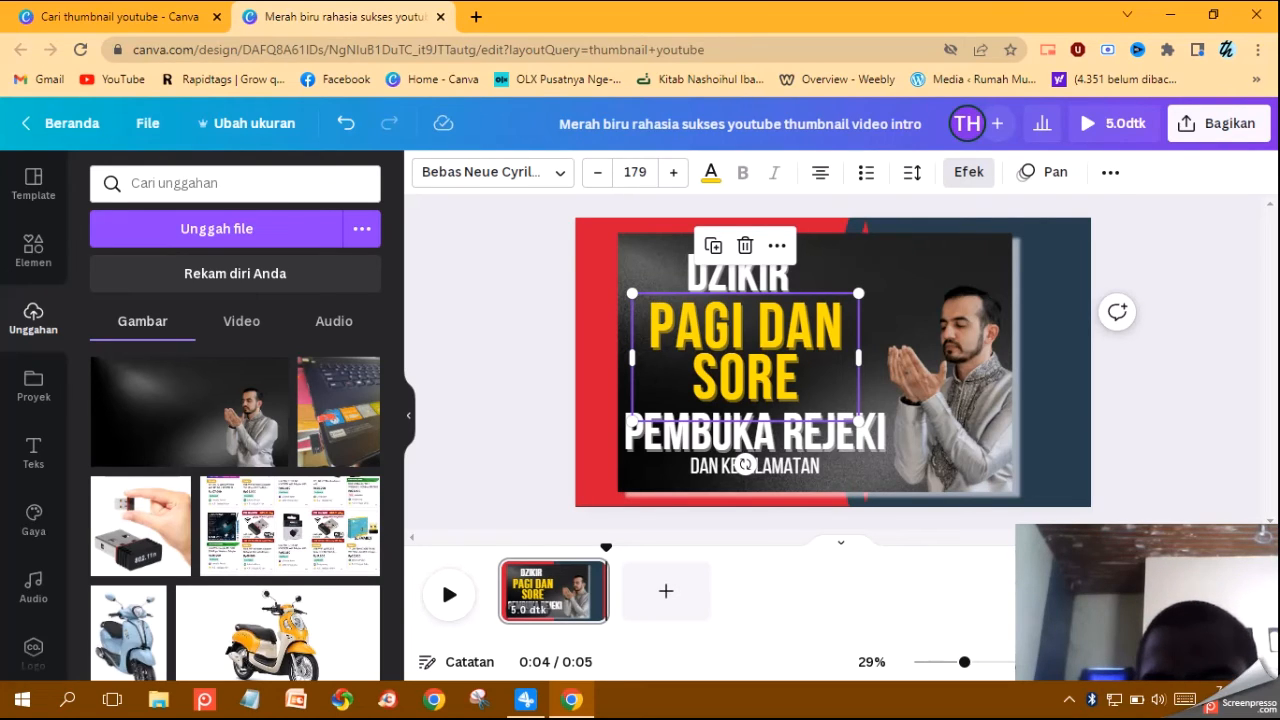
{"action": "left_click", "coordinate": [1110, 172]}
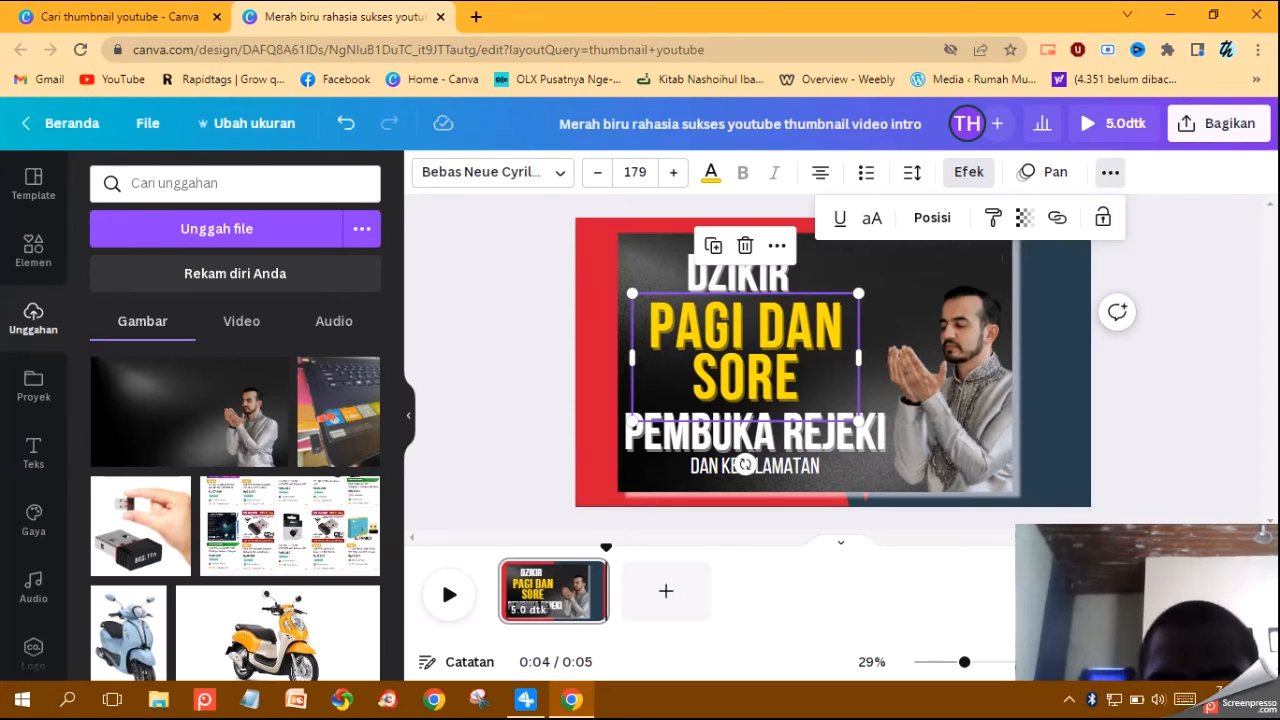
{"action": "key", "text": "Escape"}
{"action": "key", "text": "Escape"}
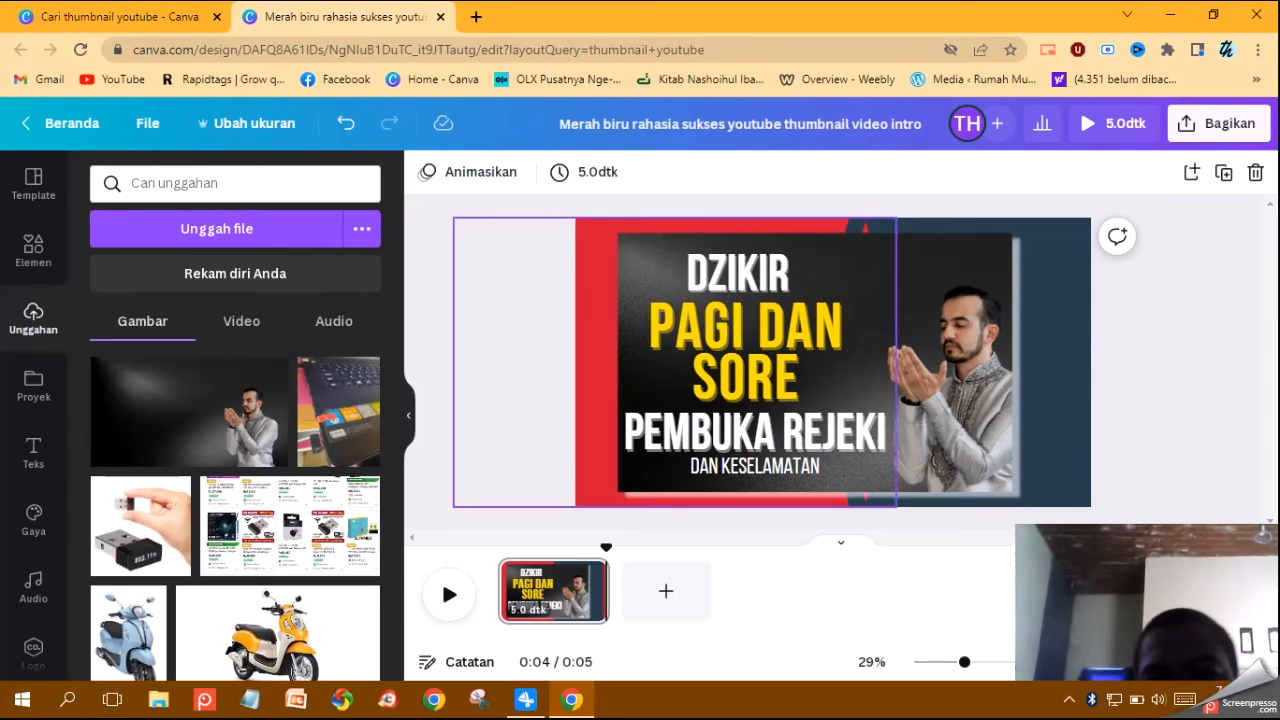
{"action": "left_click", "coordinate": [900, 410]}
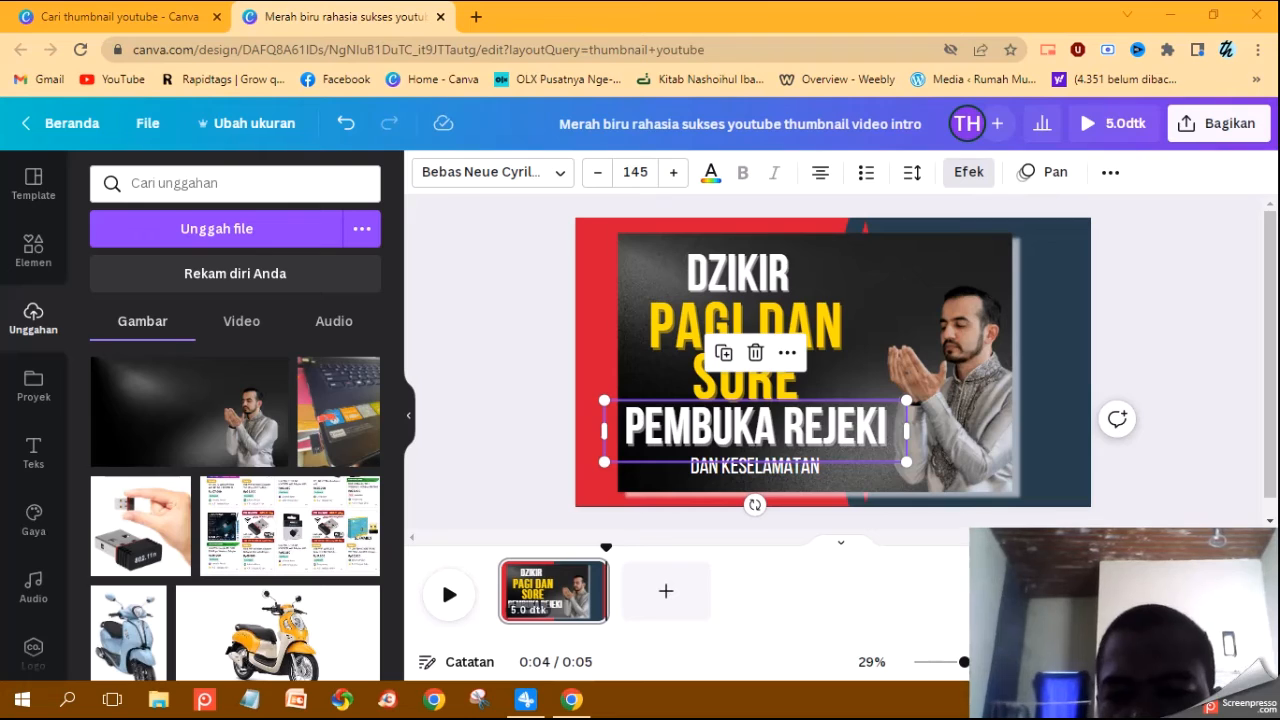
{"action": "key", "text": "Escape"}
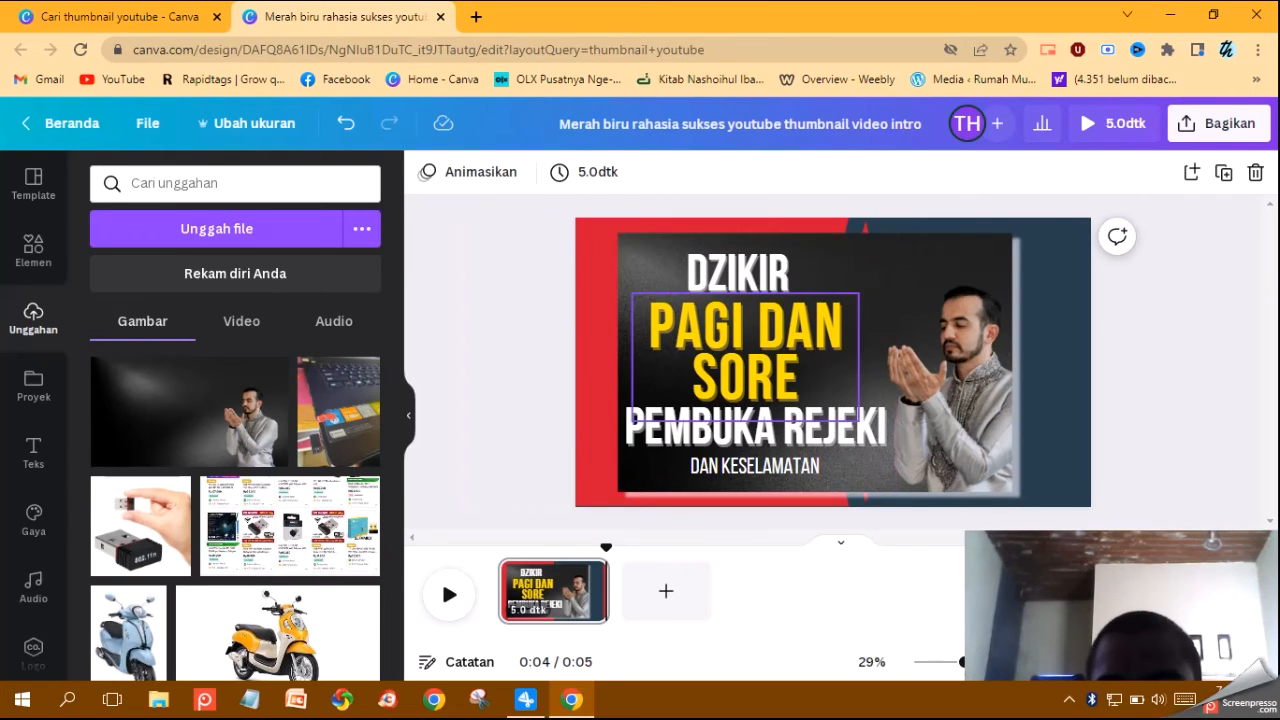
{"action": "left_click", "coordinate": [745, 340]}
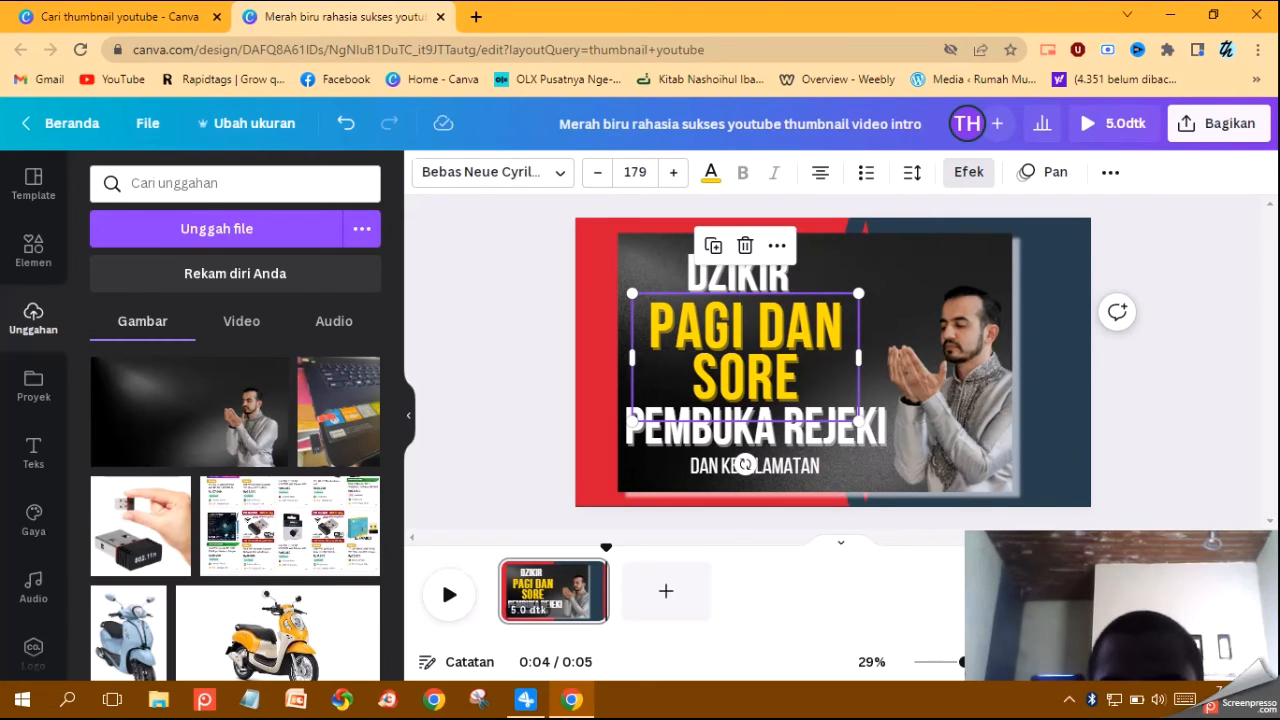
{"action": "key", "text": "Escape"}
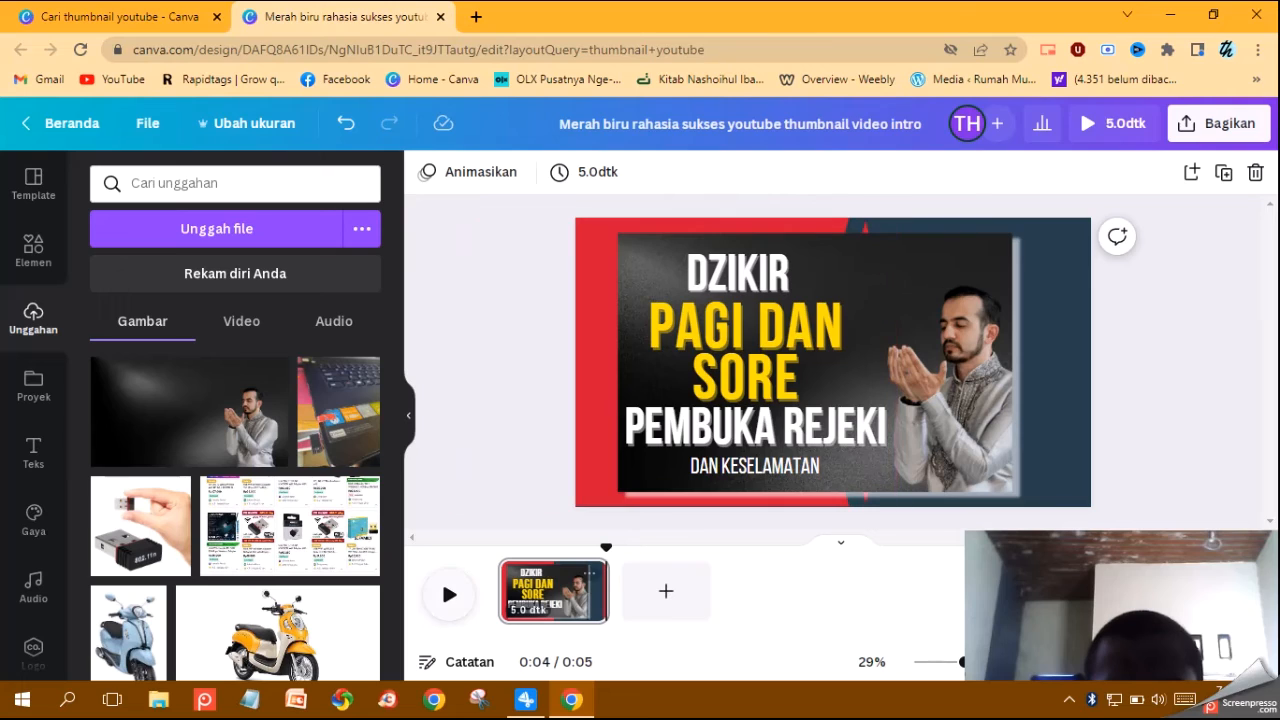
{"action": "key", "text": "space"}
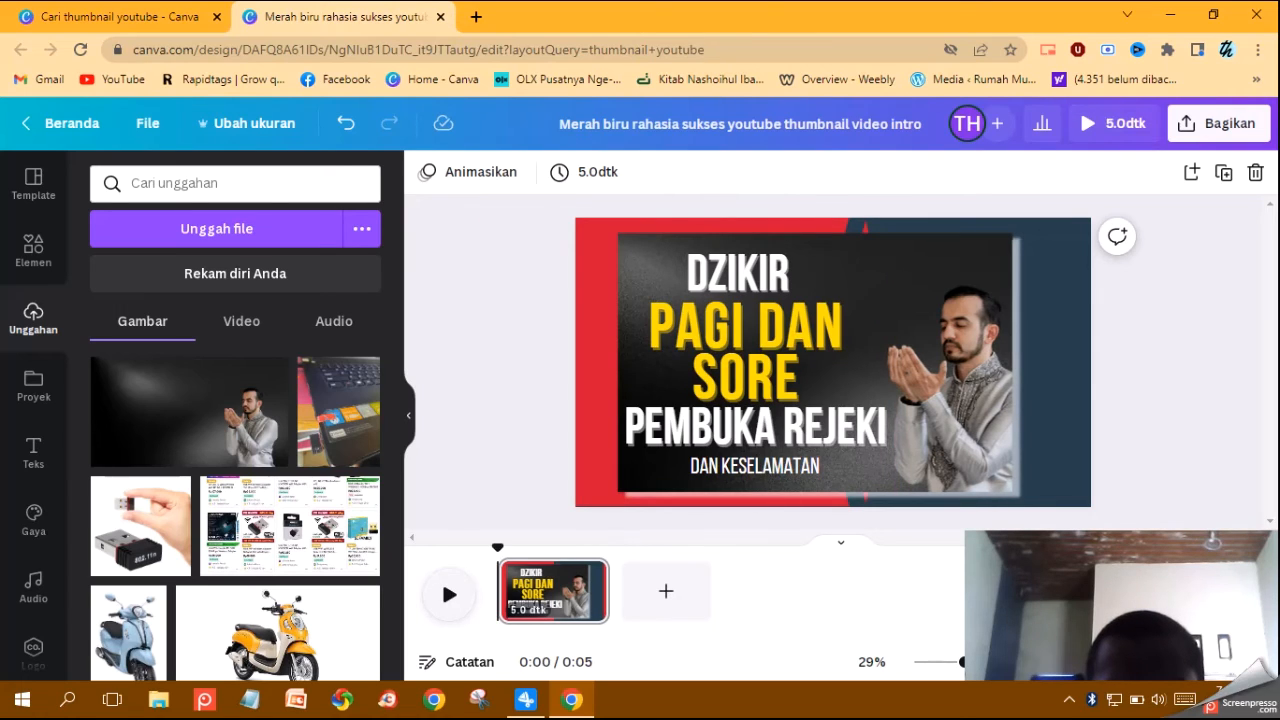
{"action": "key", "text": "space"}
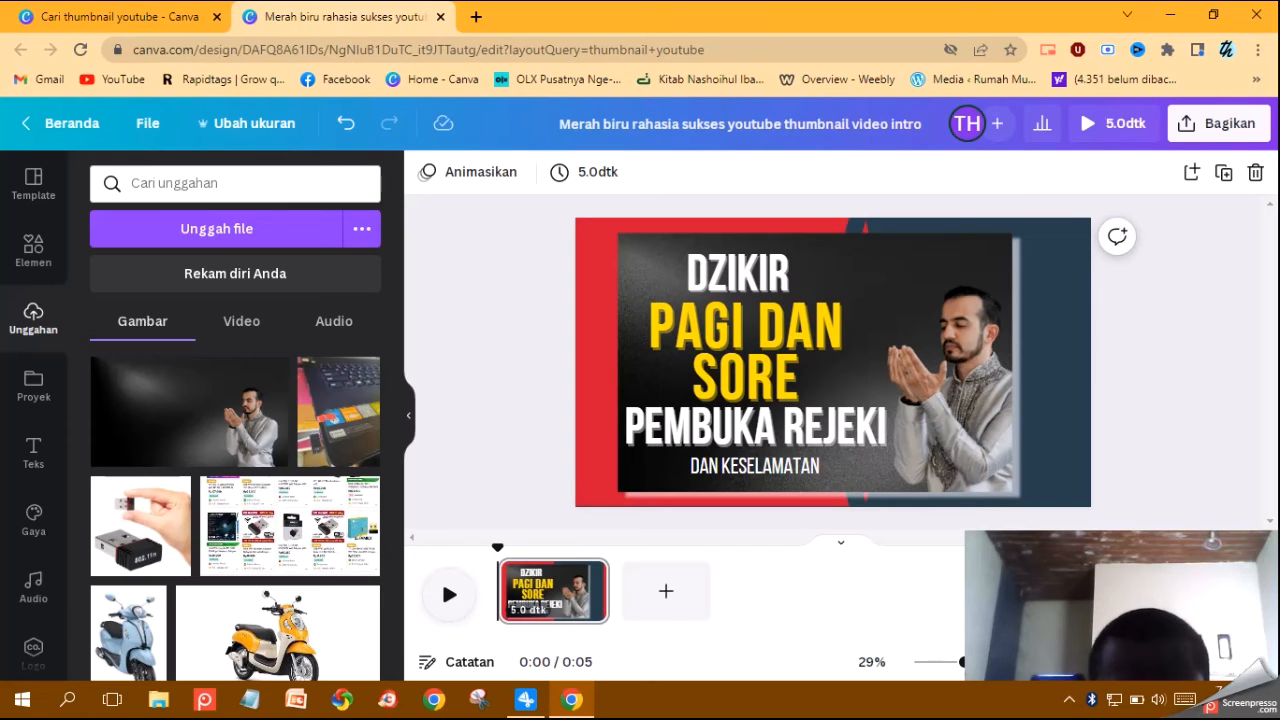
Download the thumbnail design as a PNG at size 1, 1,920 × 1,080 pixels
{"action": "left_click", "coordinate": [1218, 123]}
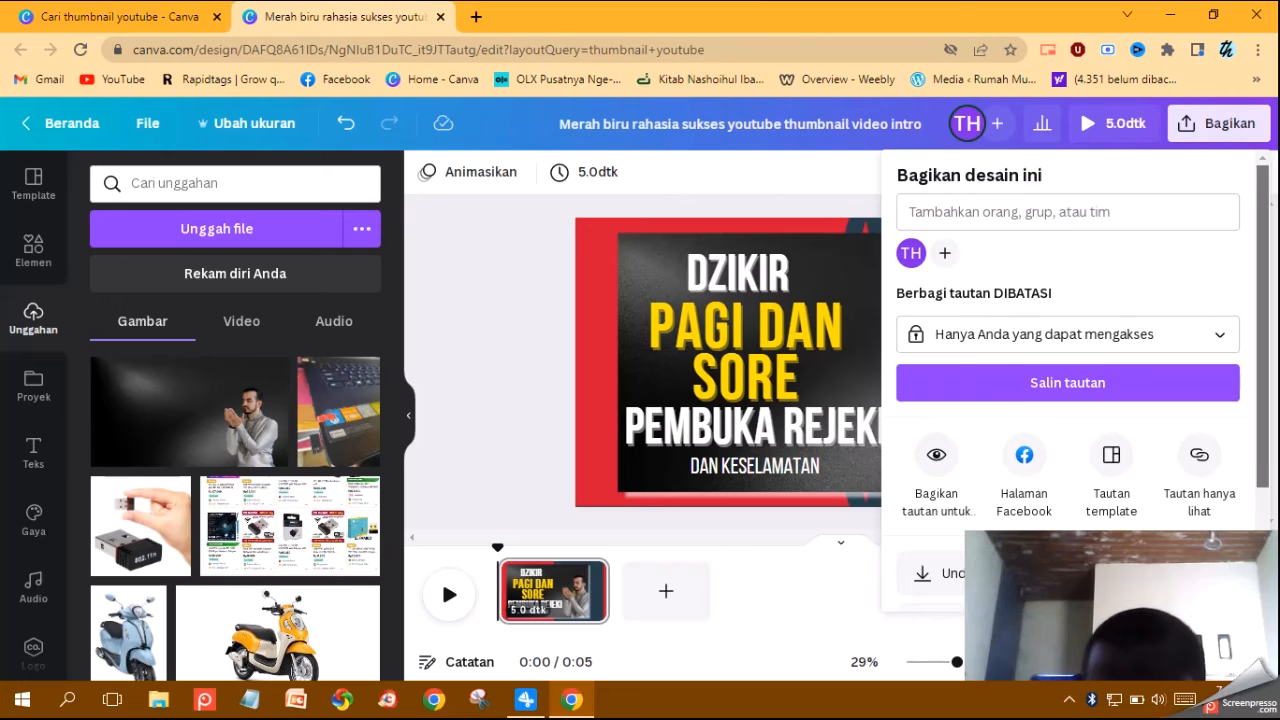
{"action": "scroll", "coordinate": [1068, 400], "scroll_direction": "down", "scroll_amount": 3}
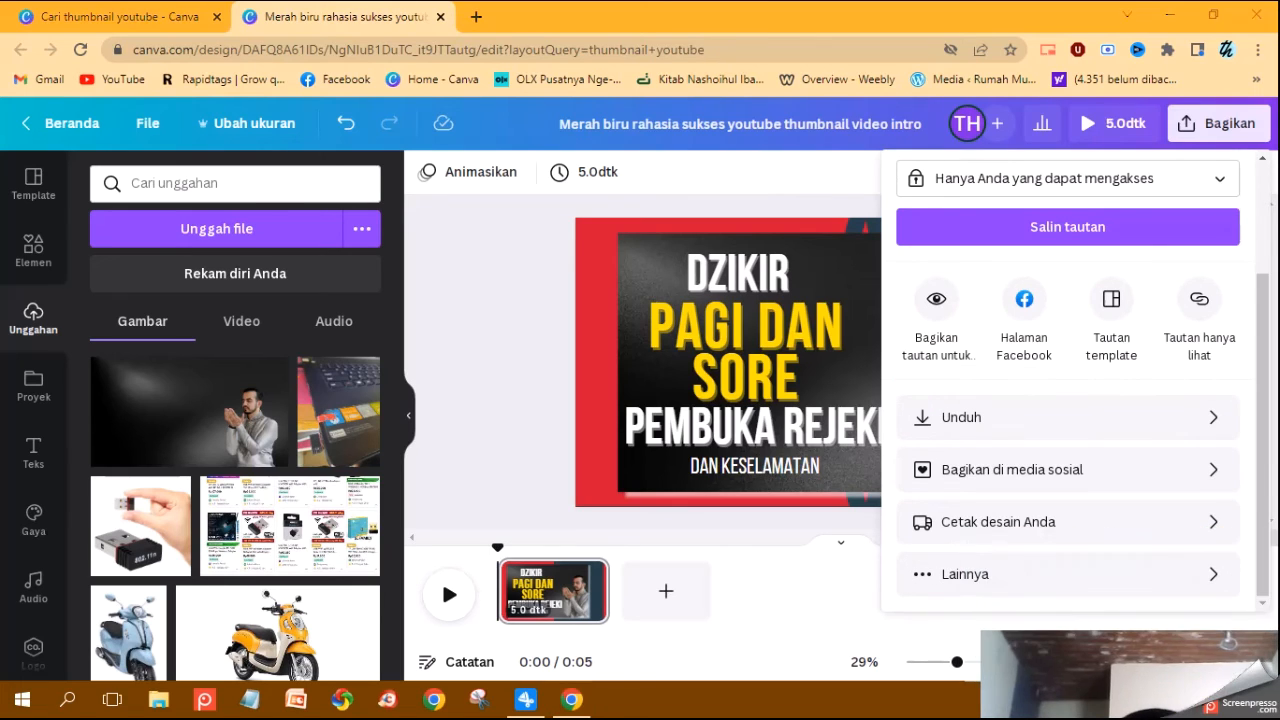
{"action": "left_click", "coordinate": [1050, 418]}
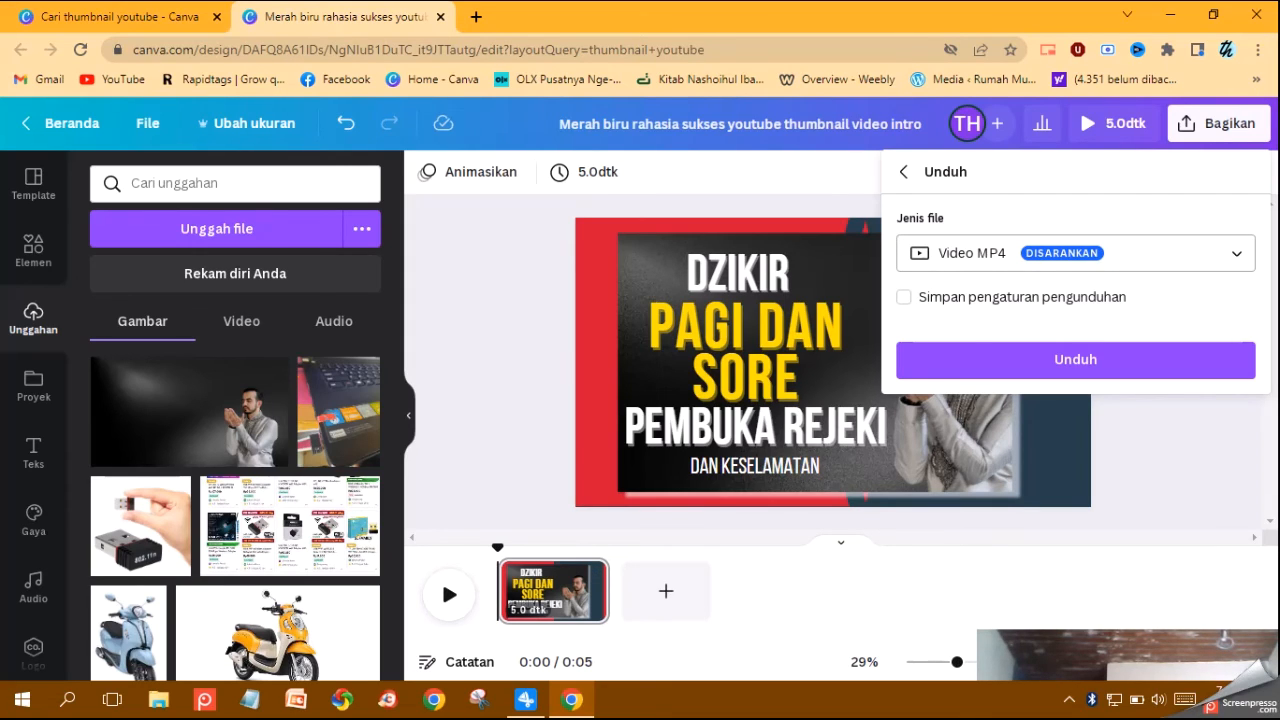
{"action": "left_click", "coordinate": [1075, 253]}
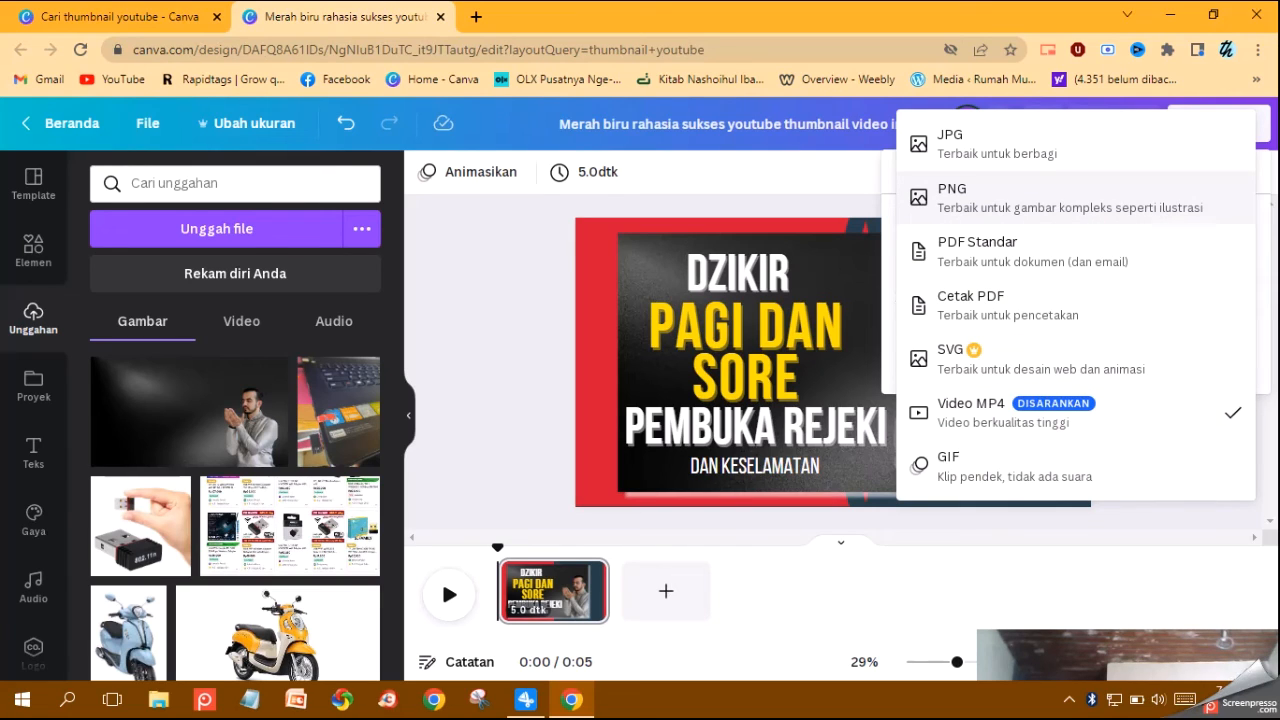
{"action": "left_click", "coordinate": [1000, 197]}
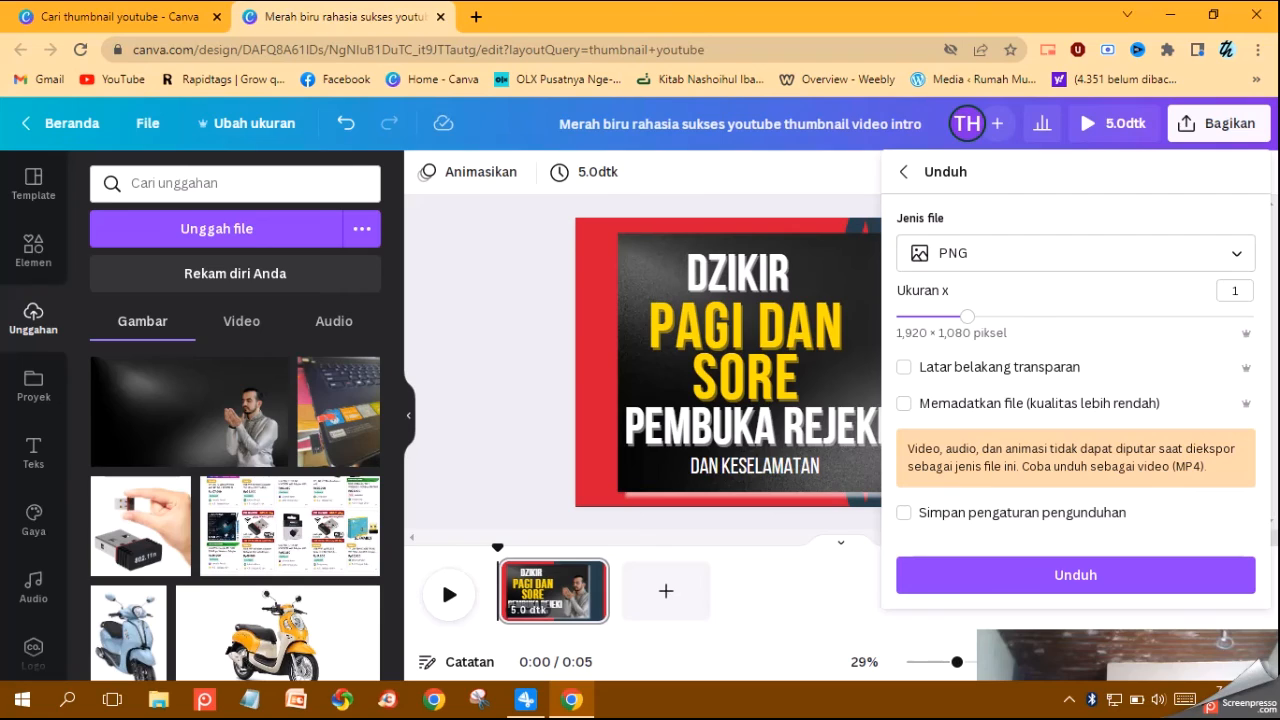
{"action": "mouse_move", "coordinate": [967, 316]}
{"action": "left_mouse_down"}
{"action": "mouse_move", "coordinate": [1040, 316]}
{"action": "mouse_move", "coordinate": [967, 316]}
{"action": "left_mouse_up"}
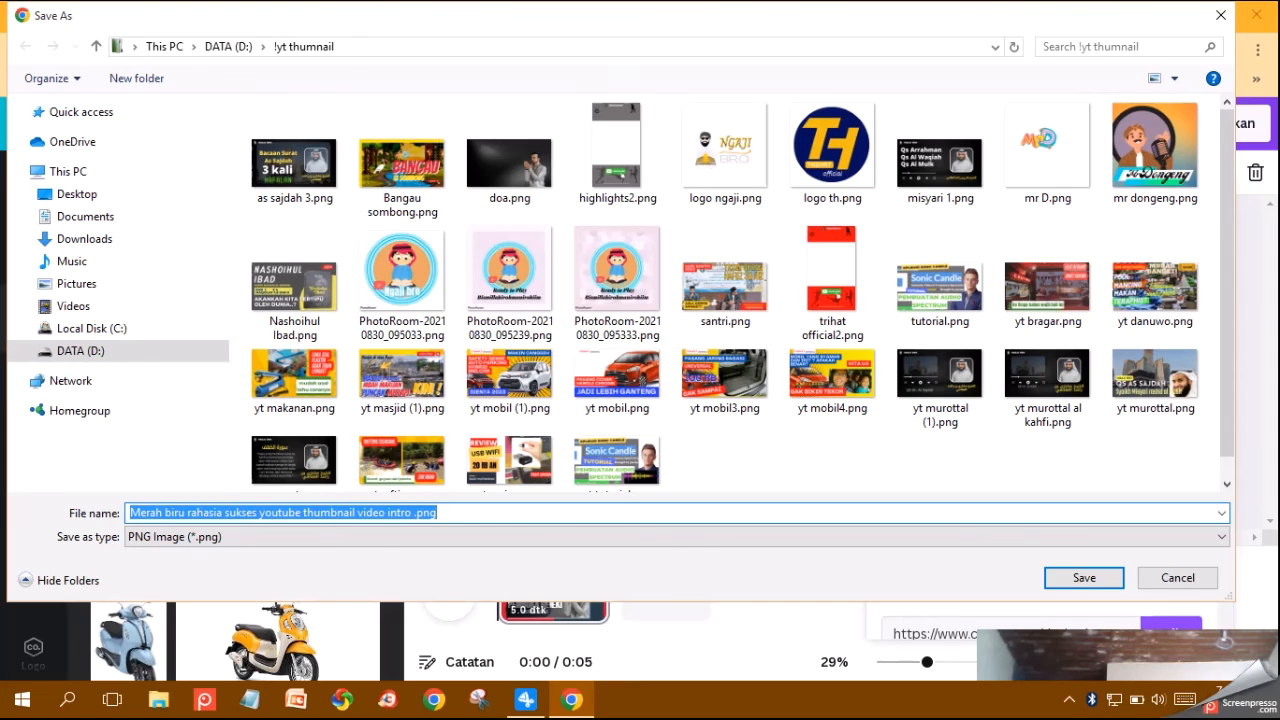
Save the PNG download as "test thumnail" in the "!yt thumnail" folder on drive D
{"action": "type", "text": "test"}
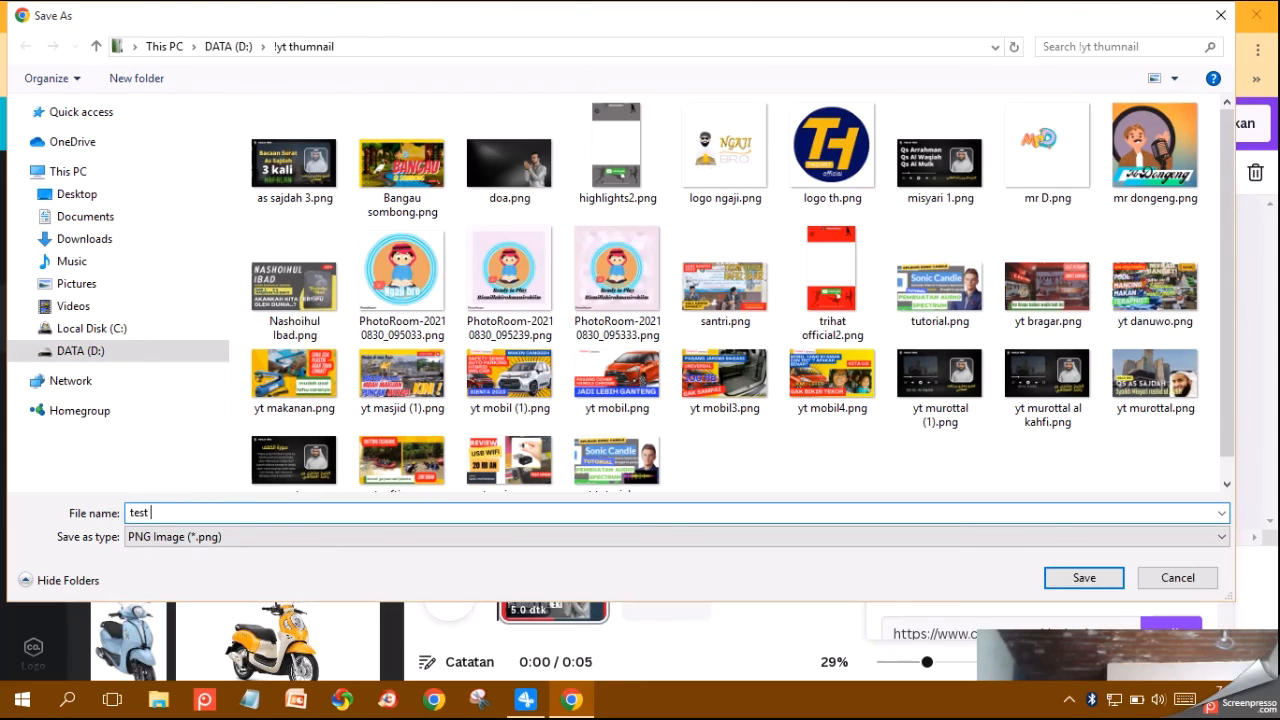
{"action": "type", "text": " thumnail"}
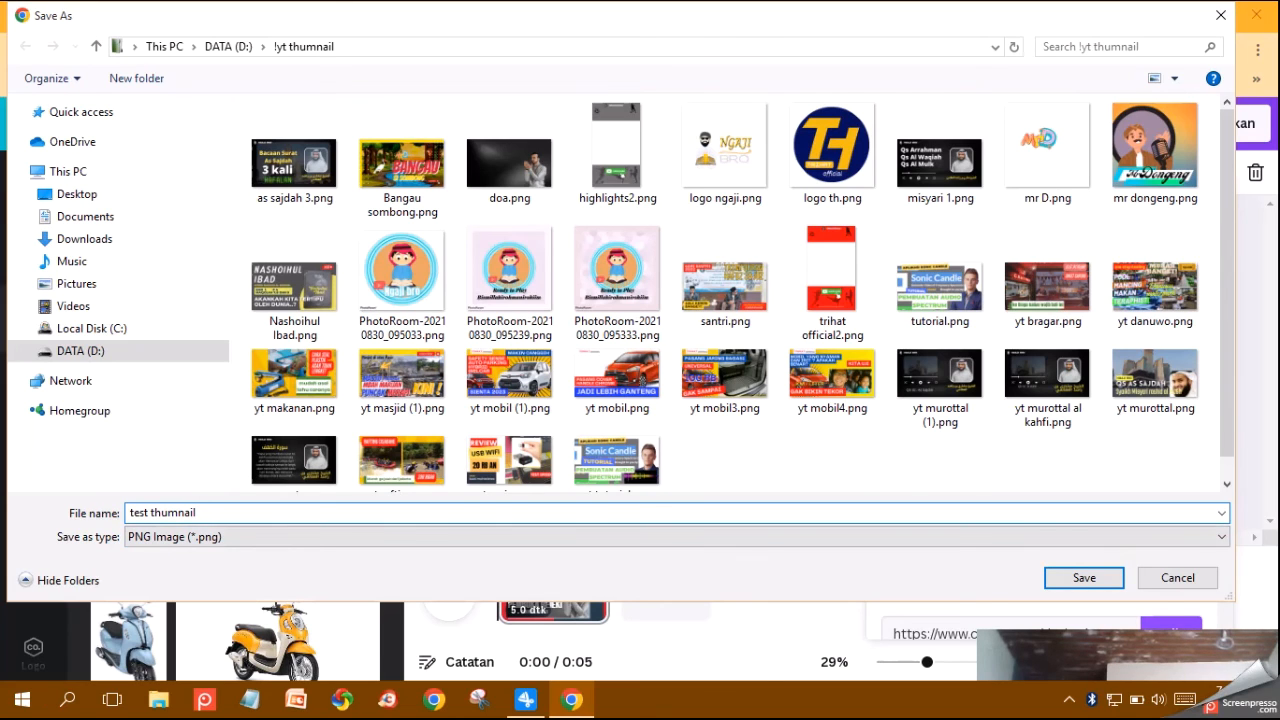
{"action": "key", "text": "Return"}
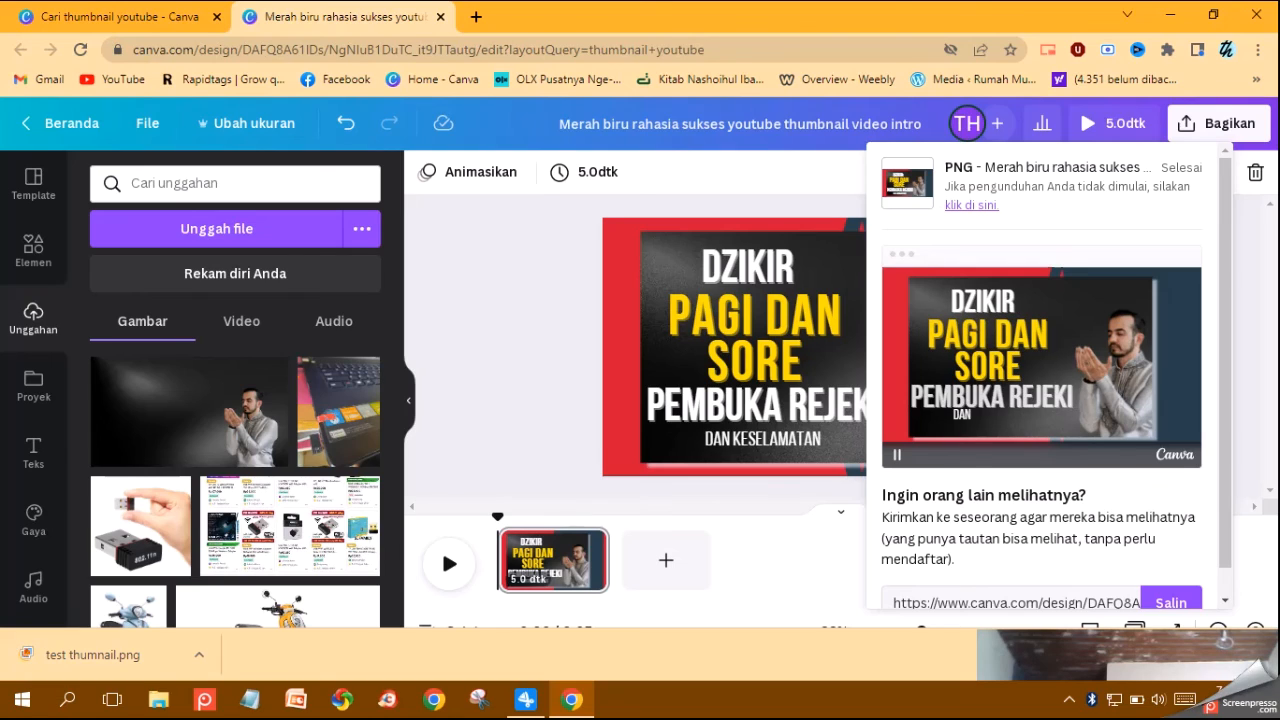
Show the downloaded "test thumnail.png" in its folder and open it in Photo Gallery to check the exported image
{"action": "left_click", "coordinate": [199, 654]}
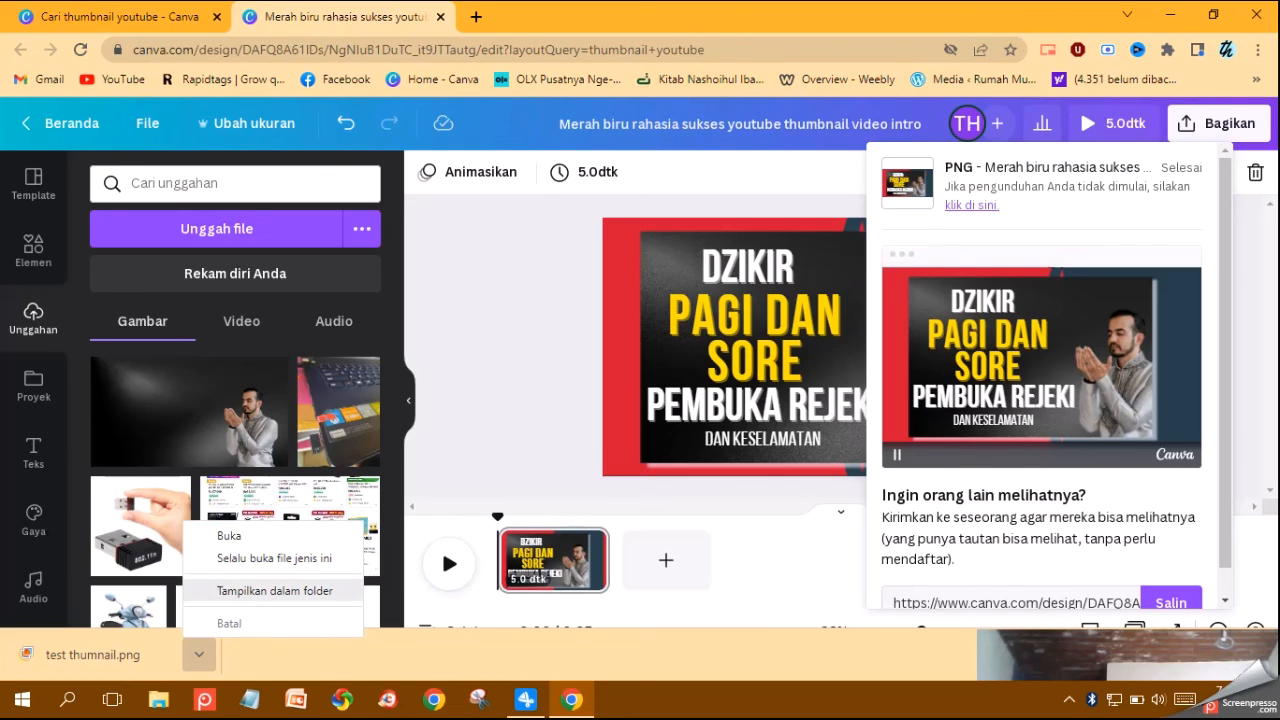
{"action": "left_click", "coordinate": [274, 590]}
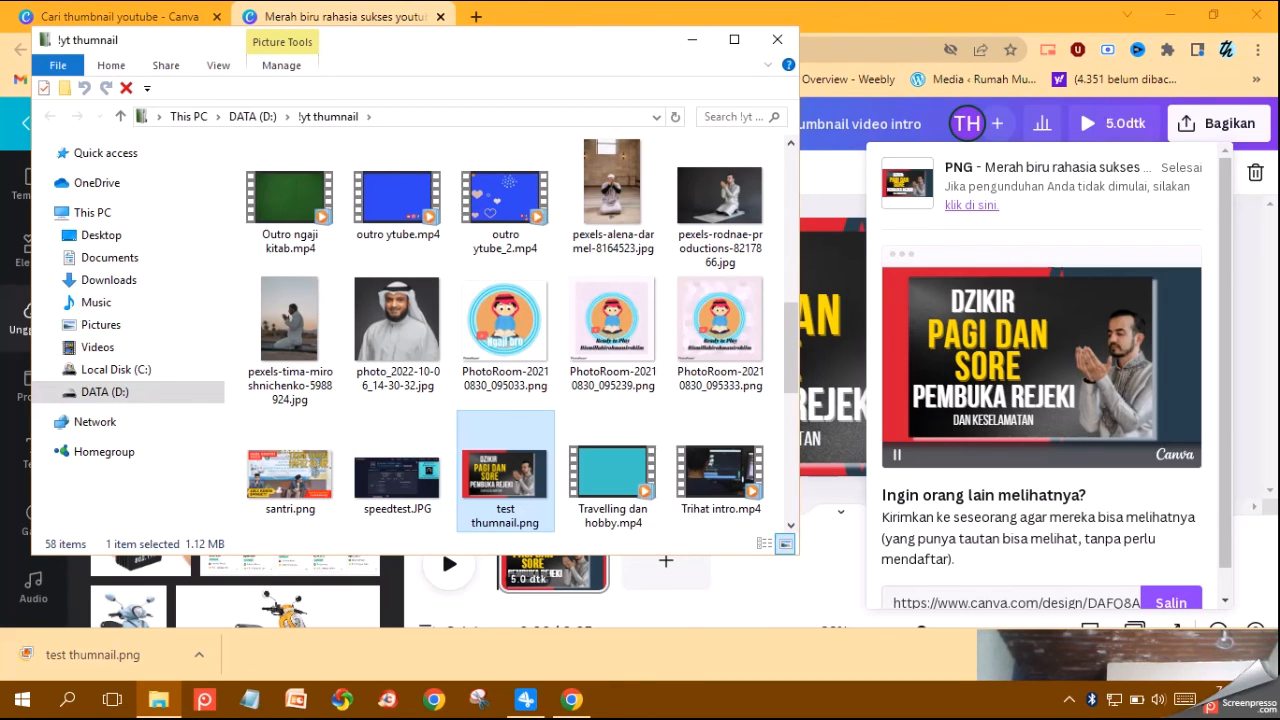
{"action": "double_click", "coordinate": [505, 474]}
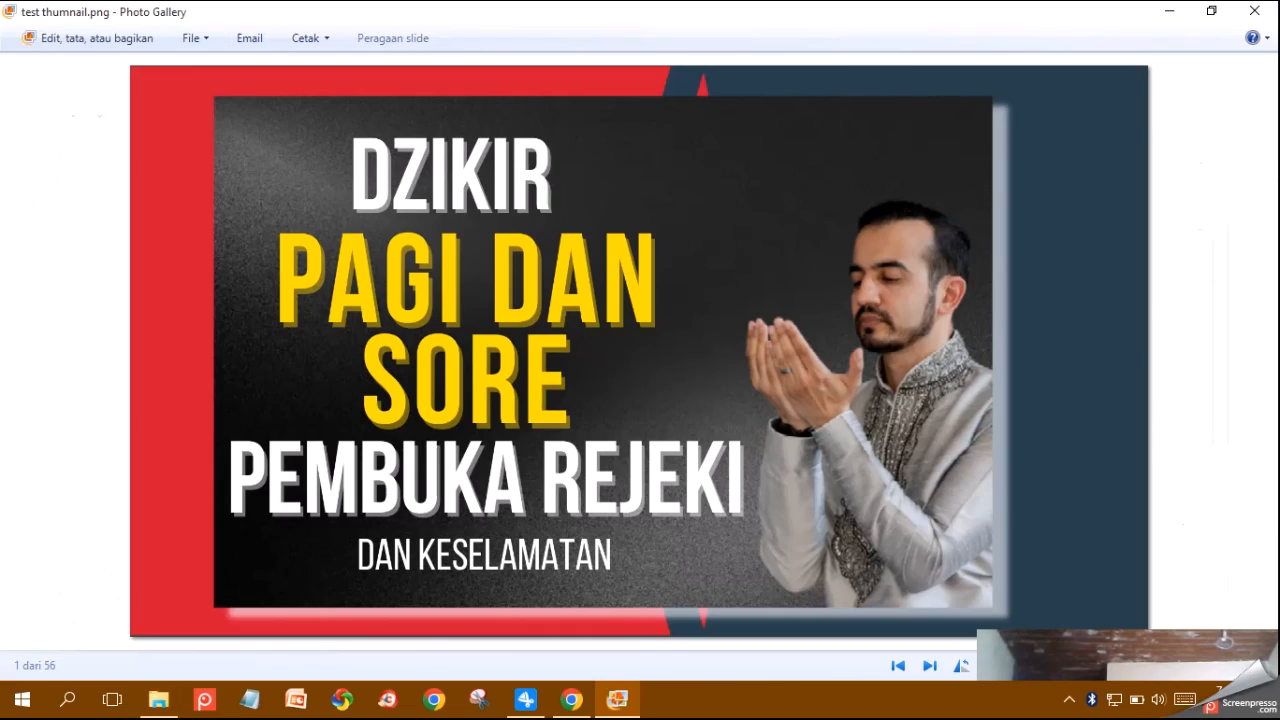